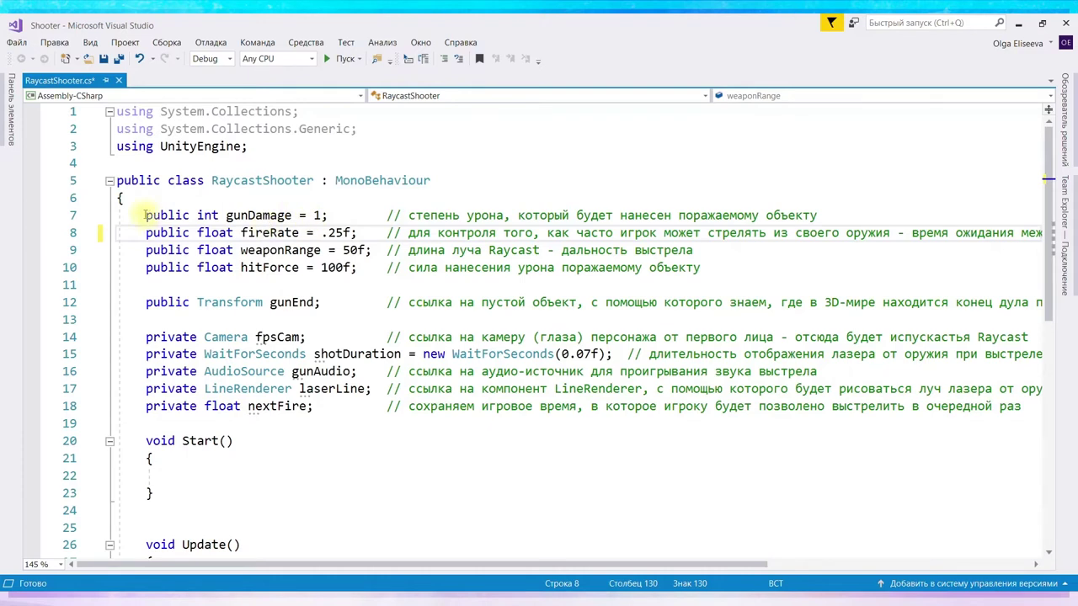
Step: Leave the fireRate line in RaycastShooter.cs and switch from Visual Studio back to Unity
{"action": "left_click", "coordinate": [146, 216]}
{"action": "left_click", "coordinate": [146, 233]}
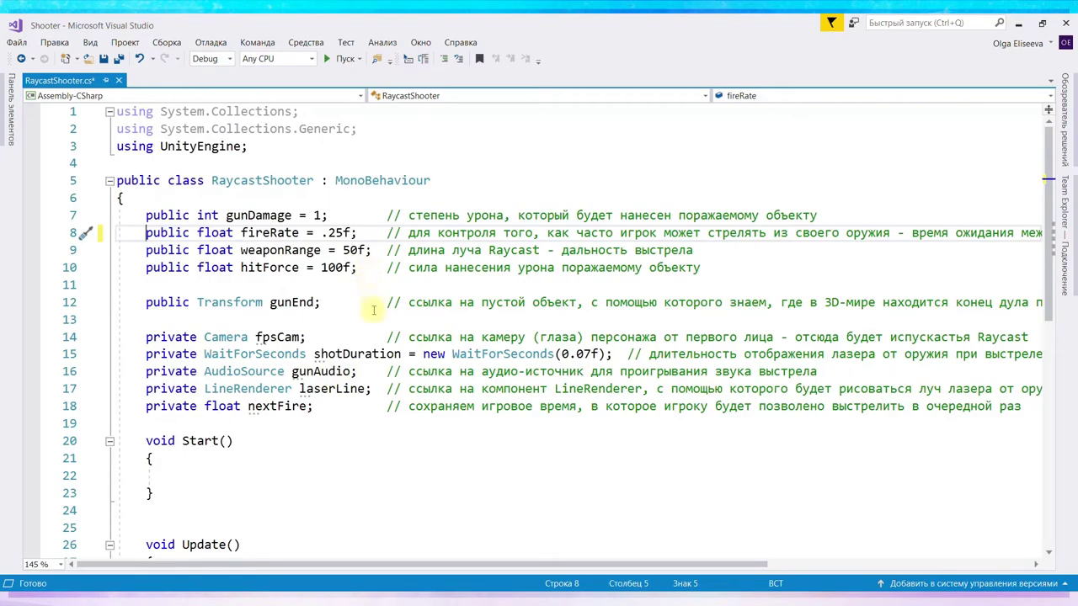
{"action": "key", "text": "alt+Tab"}
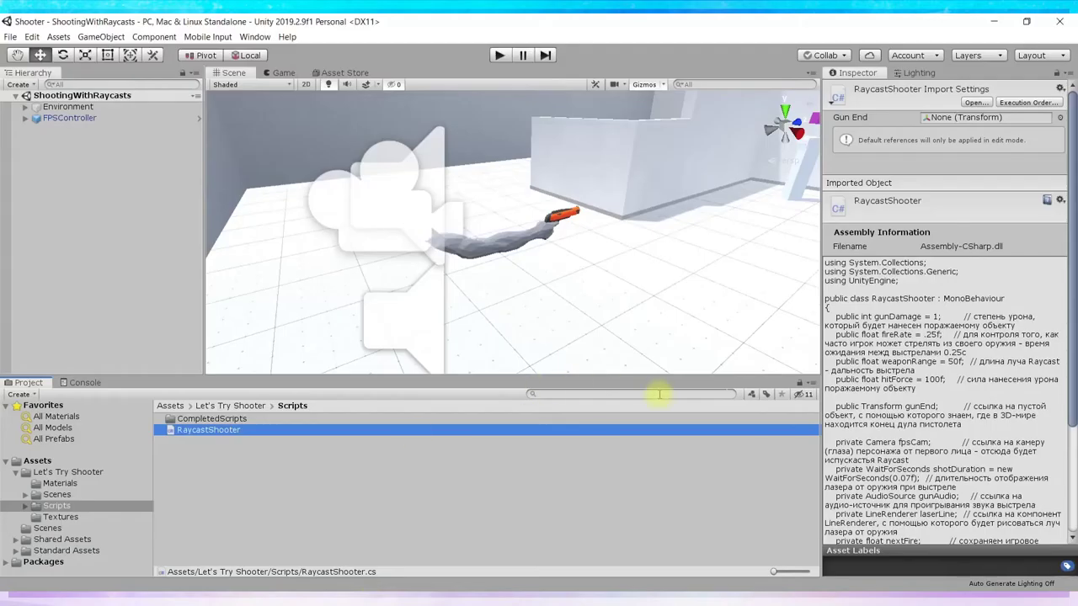
Step: Select the Gun object under FPSController > FirstPersonCharacter to show its Raycast Shooter component
{"action": "left_click", "coordinate": [26, 119]}
{"action": "left_click", "coordinate": [35, 129]}
{"action": "left_click", "coordinate": [56, 141]}
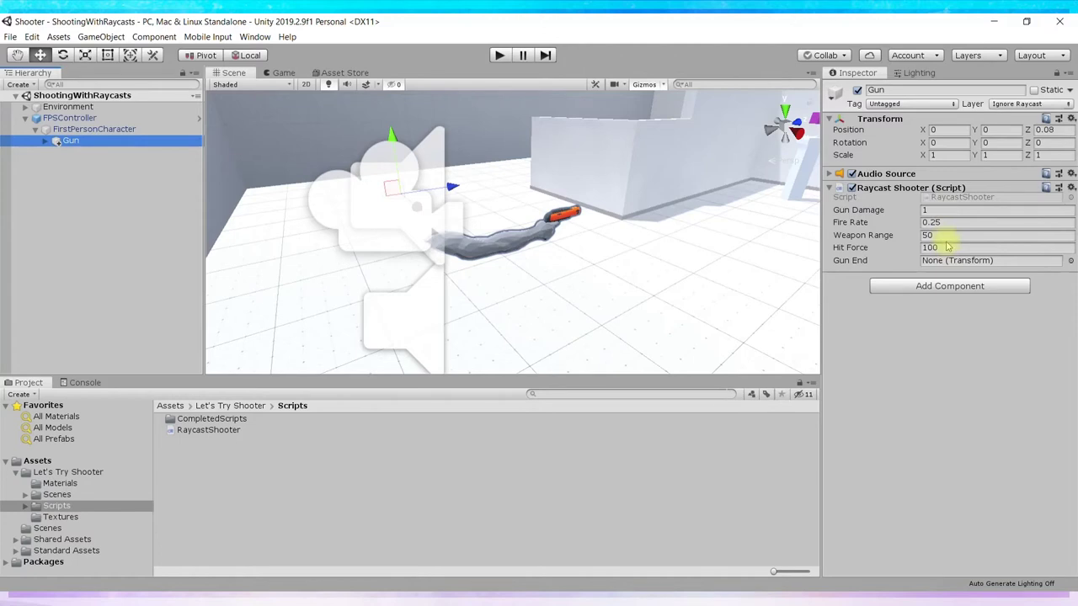
Step: Try changing Gun Damage to 2, cancel to keep it at 1, and save the scene
{"action": "left_click", "coordinate": [947, 212]}
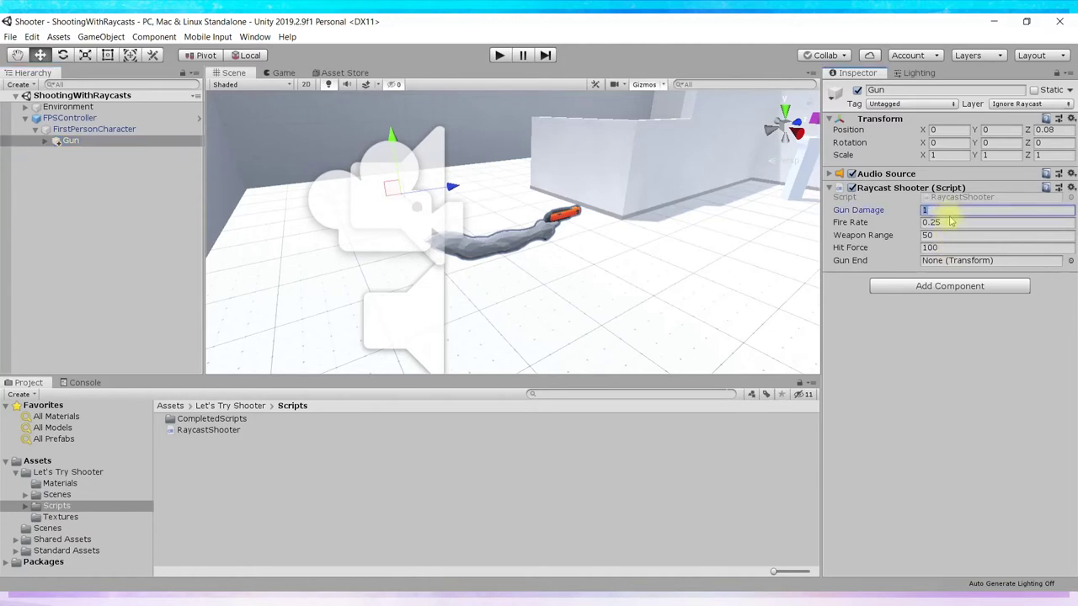
{"action": "type", "text": "2"}
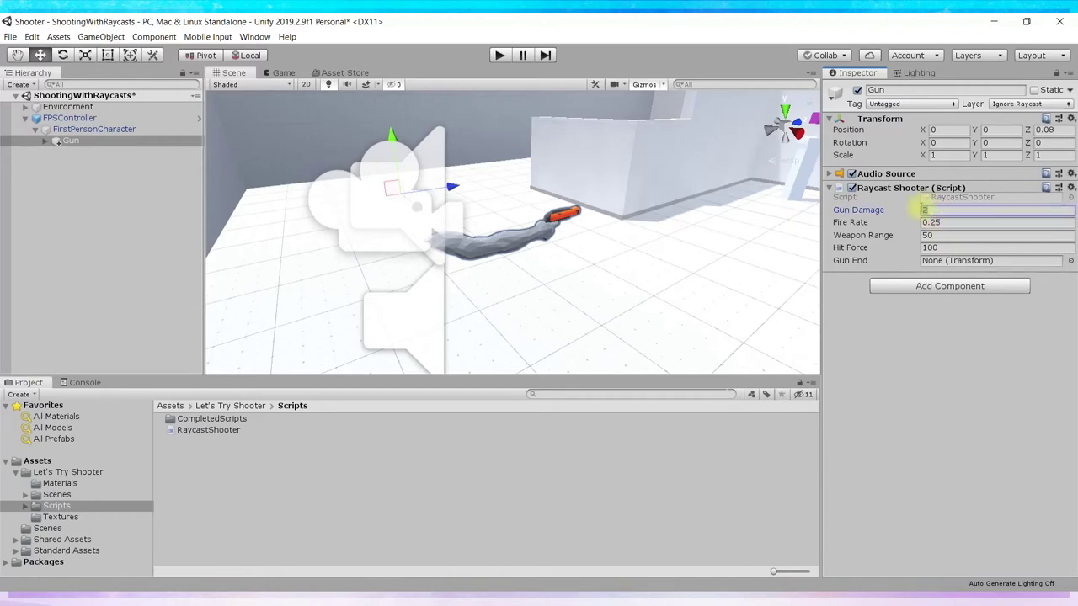
{"action": "key", "text": "Escape"}
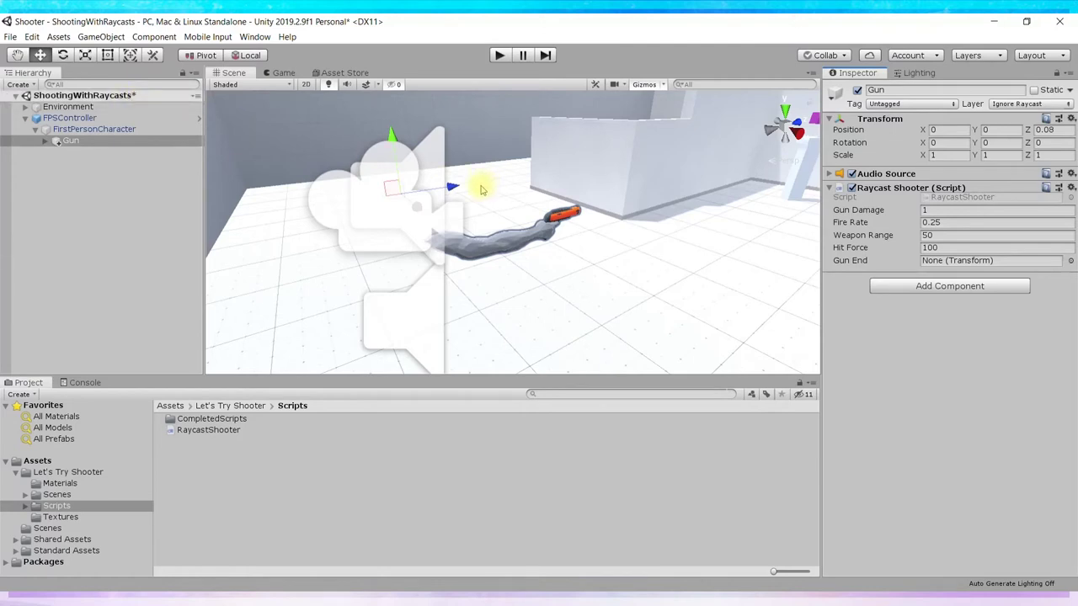
{"action": "key", "text": "ctrl+s"}
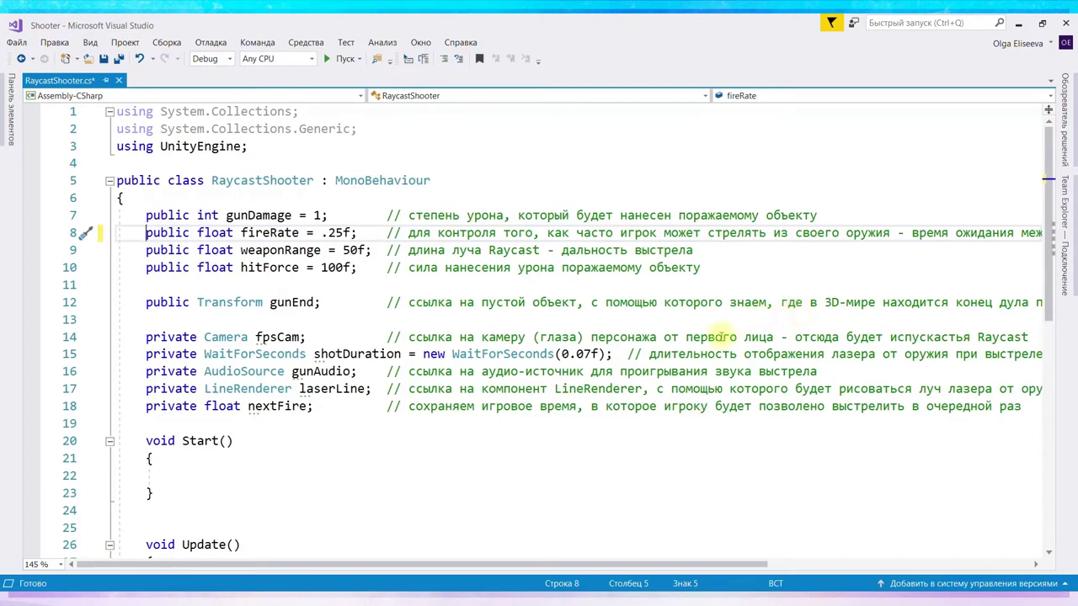
{"action": "left_click_drag", "start_coordinate": [145, 216], "coordinate": [342, 216]}
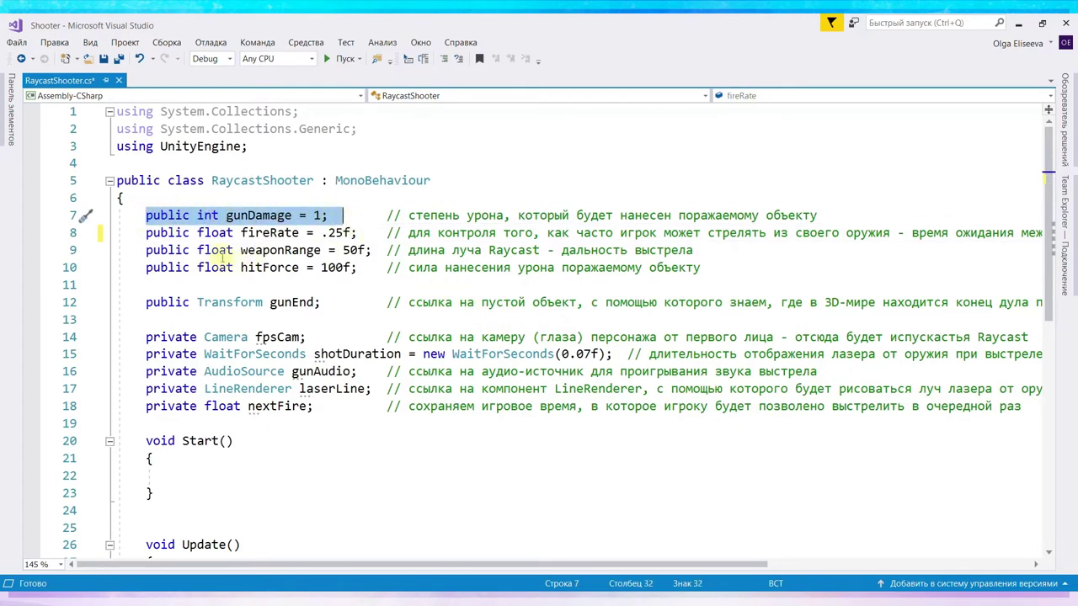
{"action": "left_click", "coordinate": [164, 217]}
{"action": "left_click", "coordinate": [207, 216]}
{"action": "left_click", "coordinate": [296, 215]}
{"action": "left_click_drag", "start_coordinate": [297, 216], "coordinate": [321, 215]}
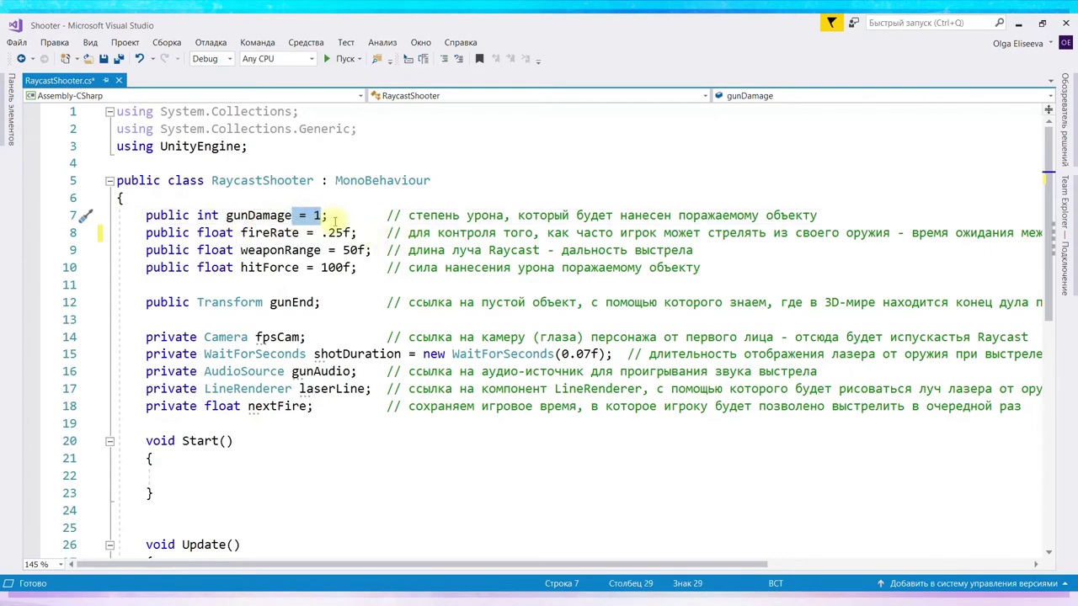
{"action": "left_click", "coordinate": [336, 216]}
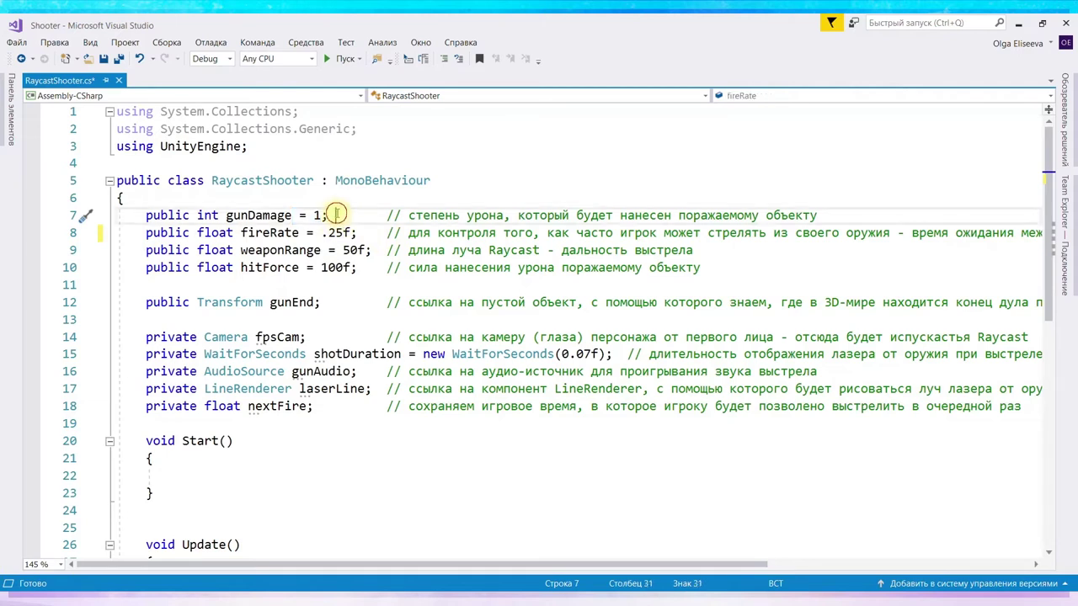
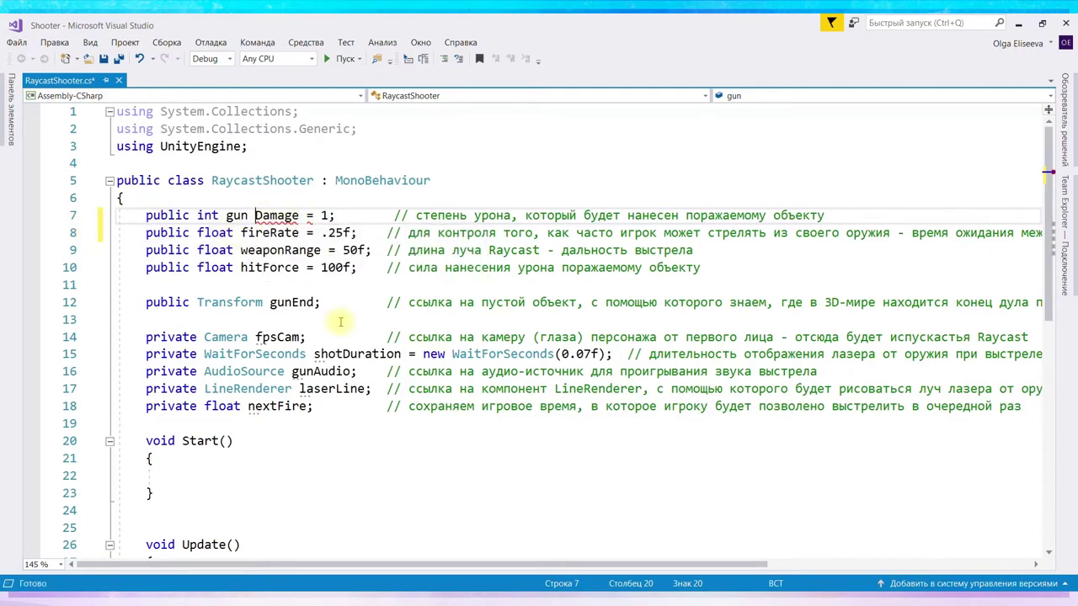
Step: Delete the space in 'gun Damage' on line 7 so it reads gunDamage
{"action": "key", "text": "BackSpace"}
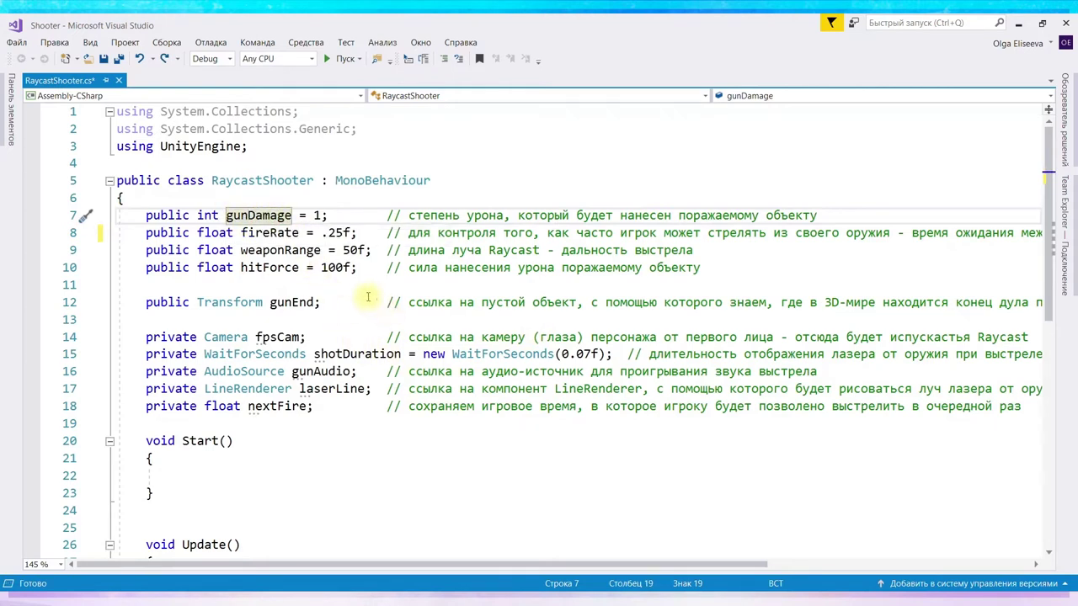
{"action": "left_click", "coordinate": [255, 215]}
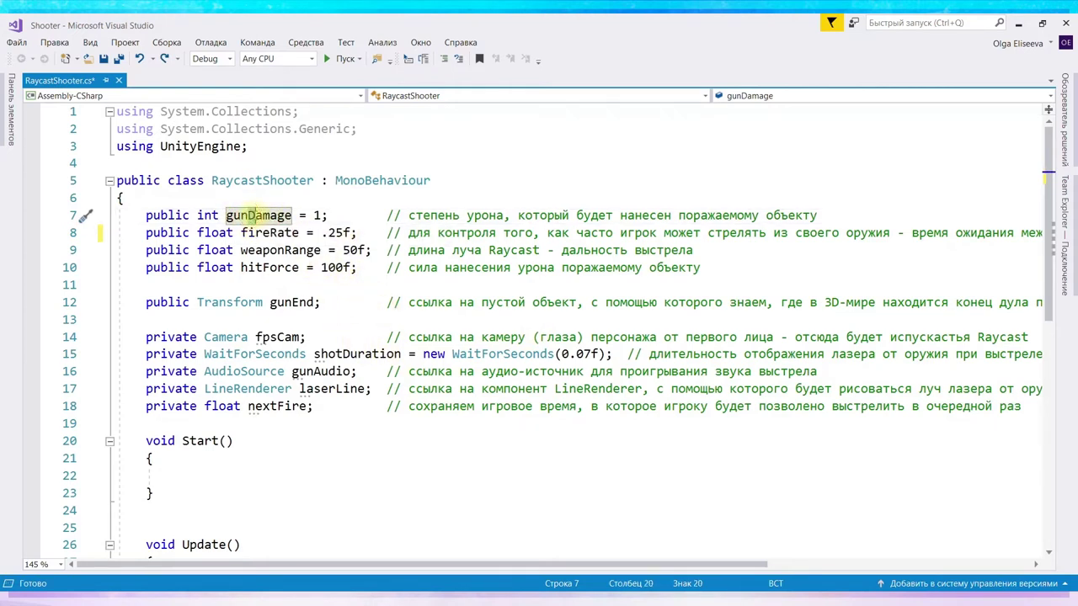
{"action": "left_click", "coordinate": [271, 233]}
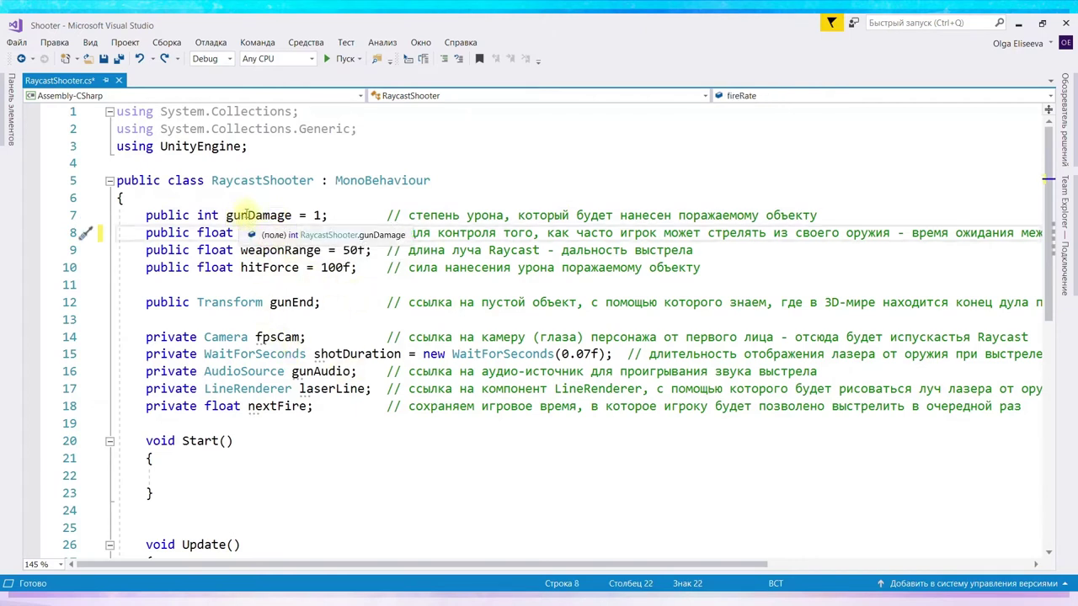
{"action": "left_click", "coordinate": [245, 215]}
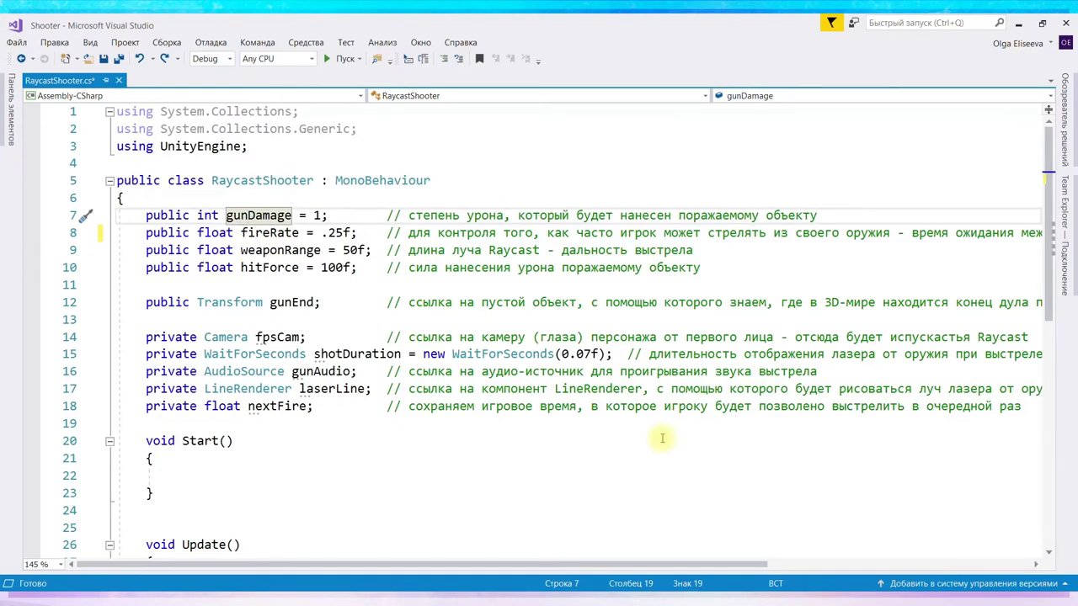
Step: Try the name as gun_Damage, then remove the underscore so it reads gunDamage again
{"action": "type", "text": "_"}
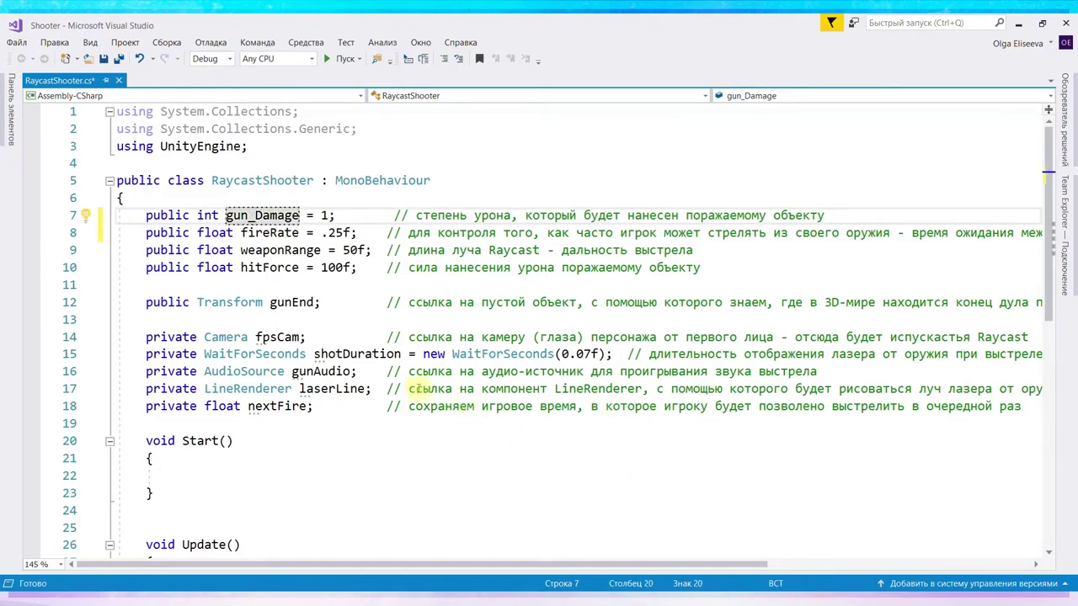
{"action": "left_click", "coordinate": [334, 285]}
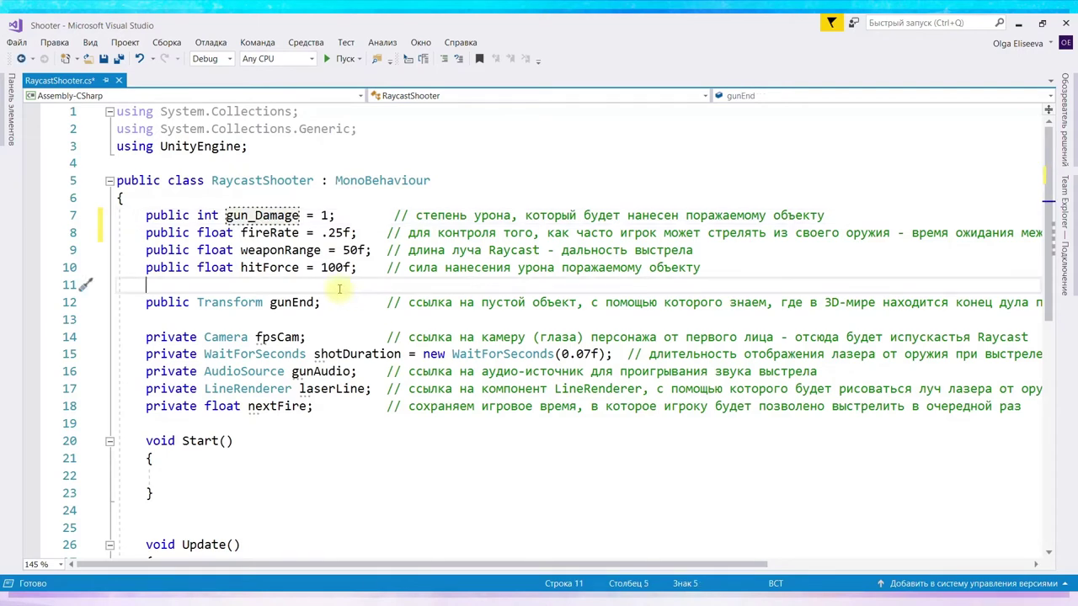
{"action": "mouse_move", "coordinate": [226, 236]}
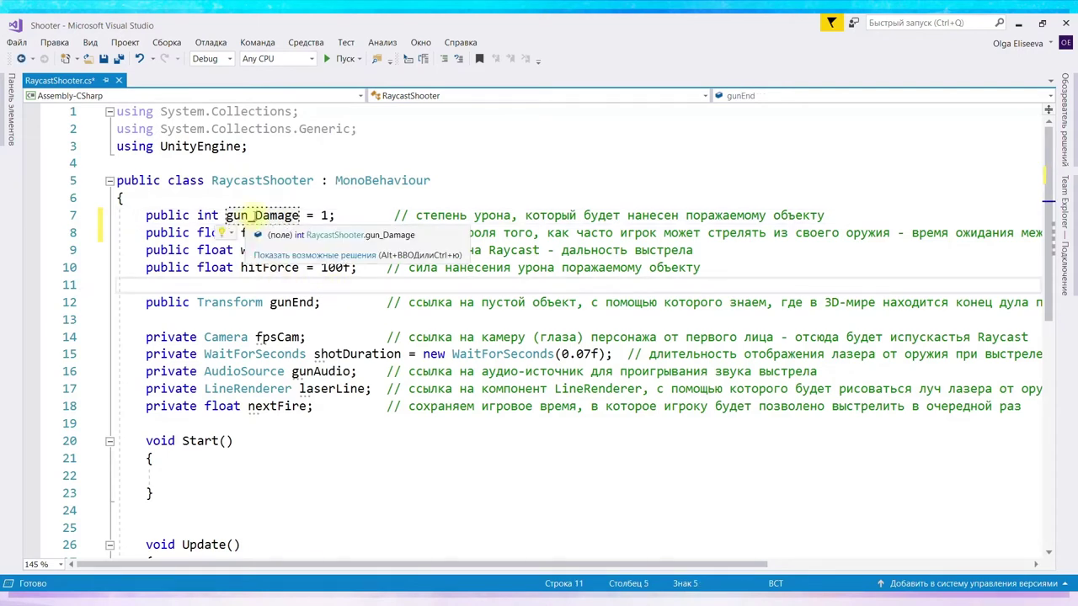
{"action": "left_click", "coordinate": [254, 215]}
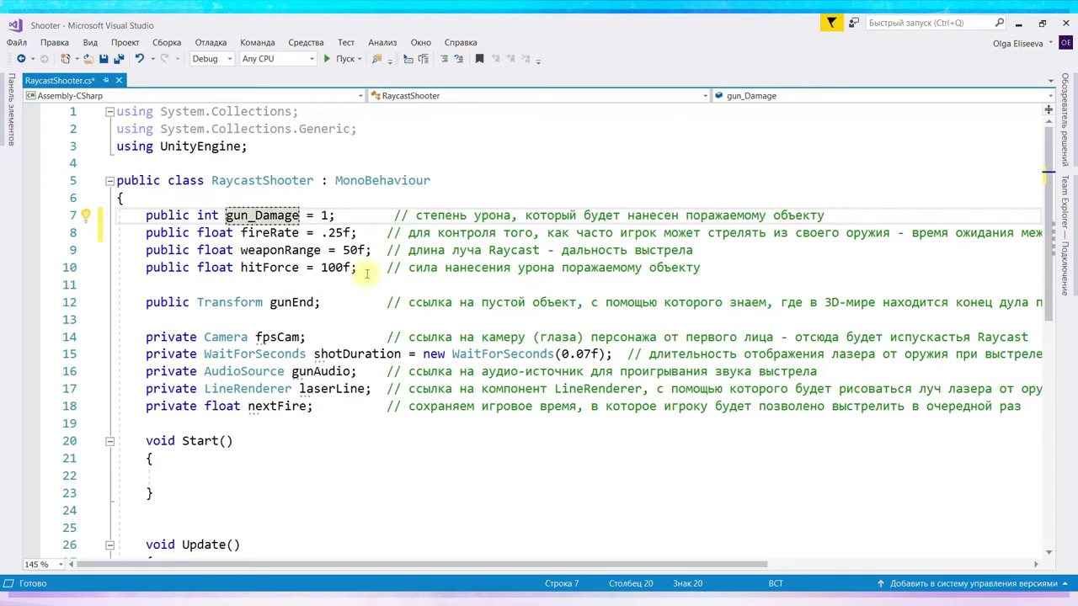
{"action": "key", "text": "BackSpace"}
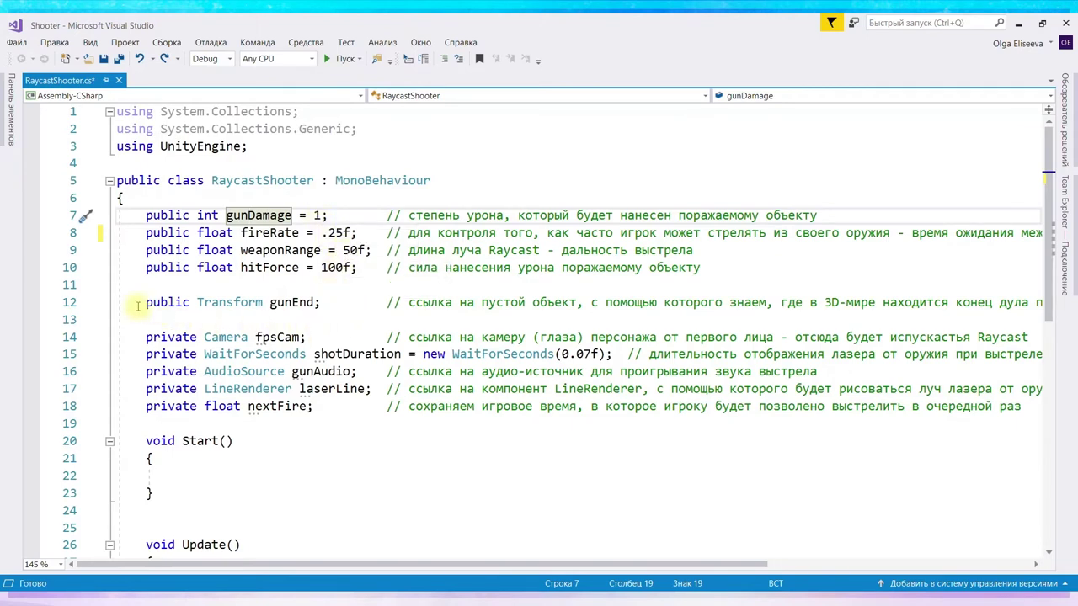
{"action": "left_click", "coordinate": [284, 302]}
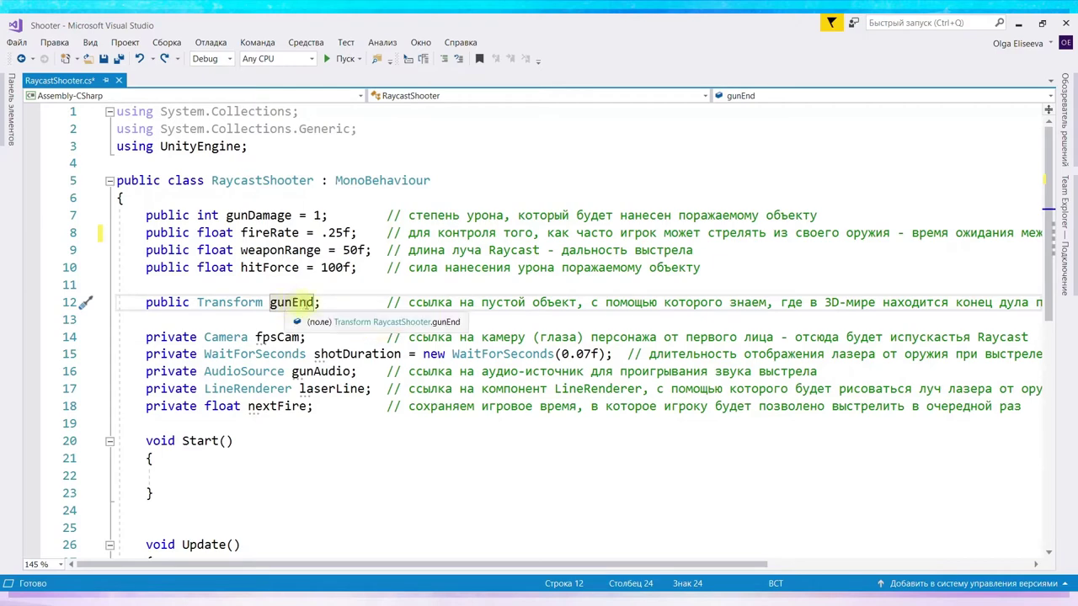
Step: Return to the Unity editor to view the Gun's Raycast Shooter fields through Gun End
{"action": "left_click", "coordinate": [362, 591]}
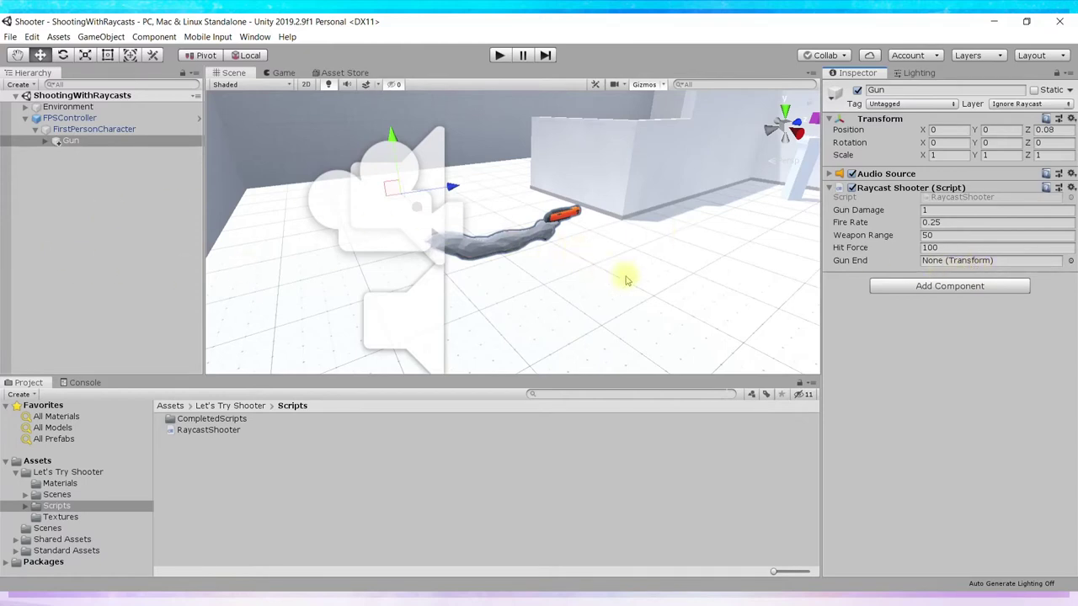
Step: Expand Gun to reveal its ShooterFPSWeapon child and orbit the Scene view around the arm and gun
{"action": "left_click", "coordinate": [56, 142]}
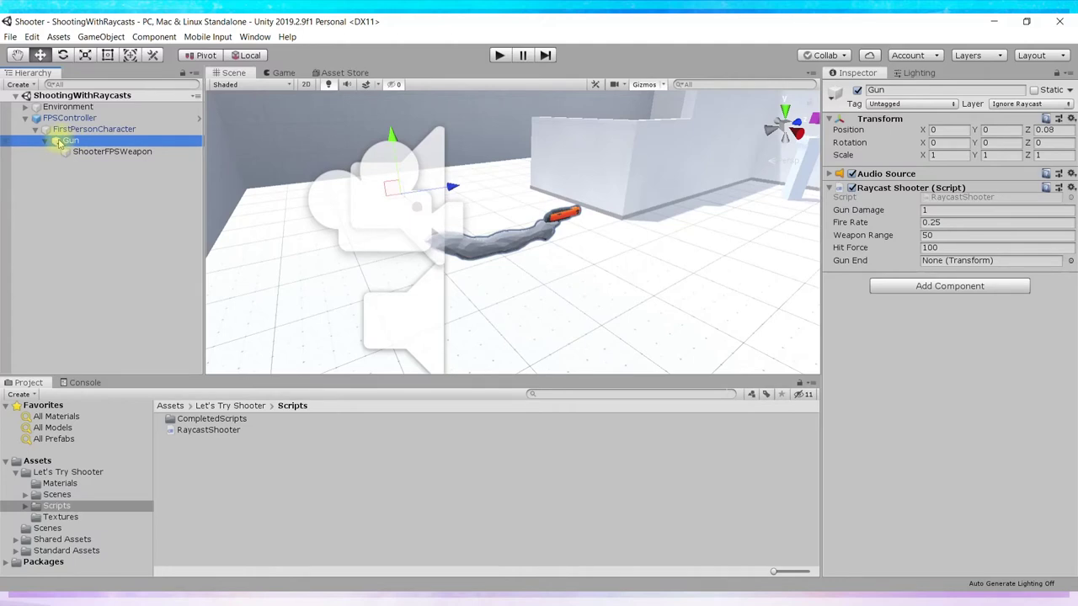
{"action": "mouse_move", "coordinate": [55, 144]}
{"action": "left_mouse_down"}
{"action": "mouse_move", "coordinate": [47, 127]}
{"action": "mouse_move", "coordinate": [558, 270]}
{"action": "left_mouse_up"}
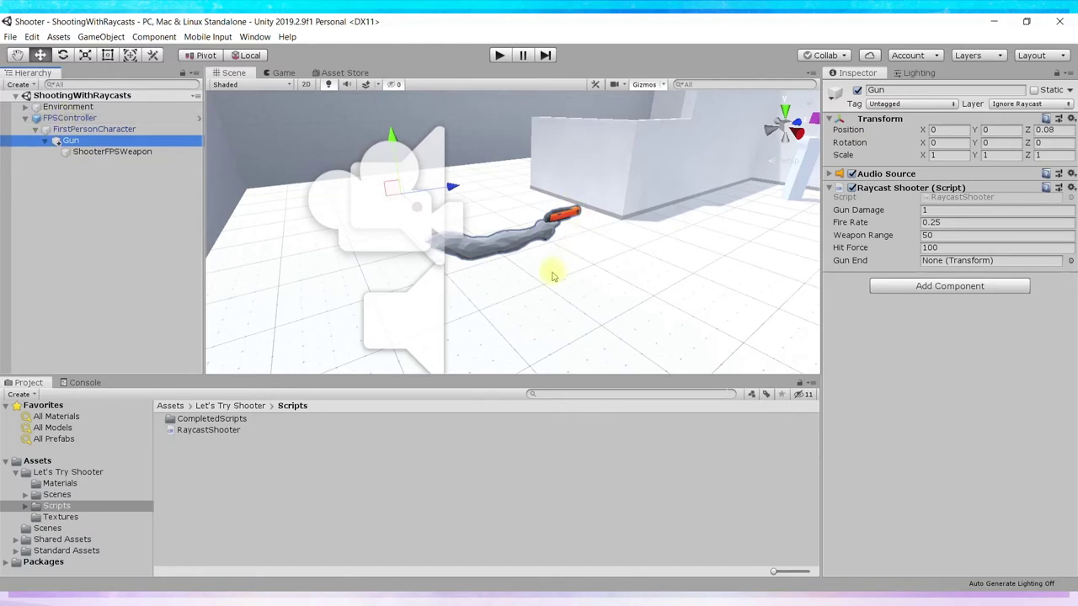
{"action": "scroll", "coordinate": [541, 255], "scroll_direction": "up", "scroll_amount": 2}
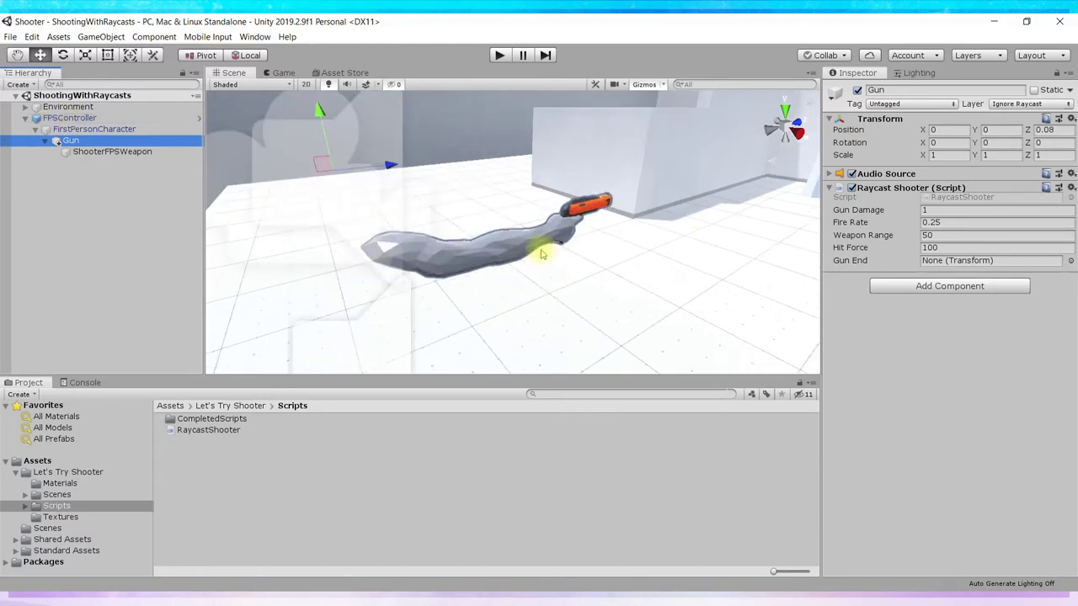
{"action": "scroll", "coordinate": [541, 255], "scroll_direction": "down", "scroll_amount": 3}
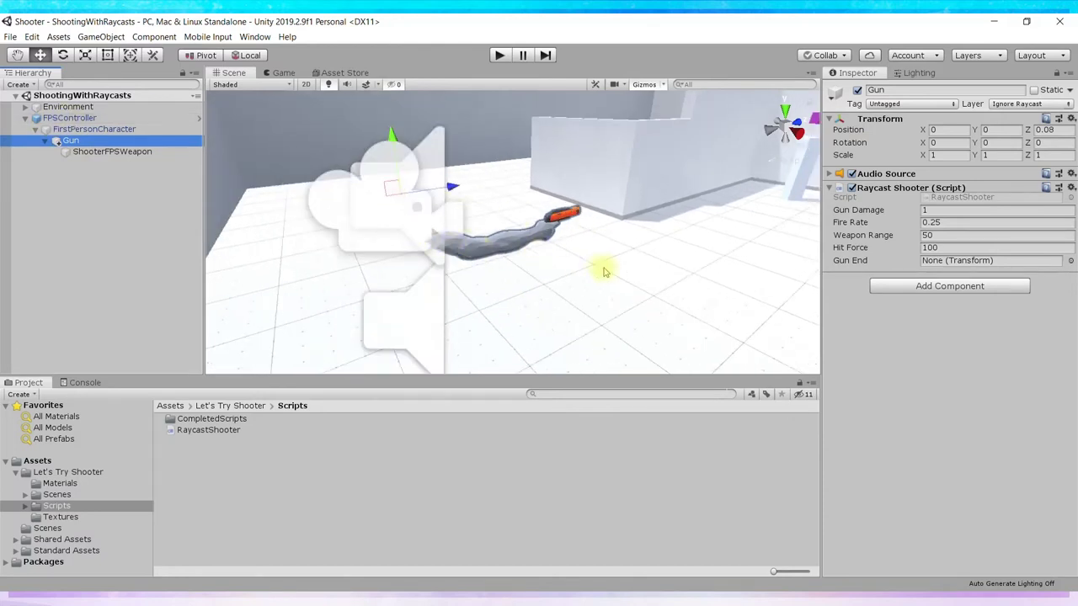
{"action": "scroll", "coordinate": [547, 276], "scroll_direction": "up", "scroll_amount": 3}
{"action": "scroll", "coordinate": [548, 277], "scroll_direction": "down", "scroll_amount": 2}
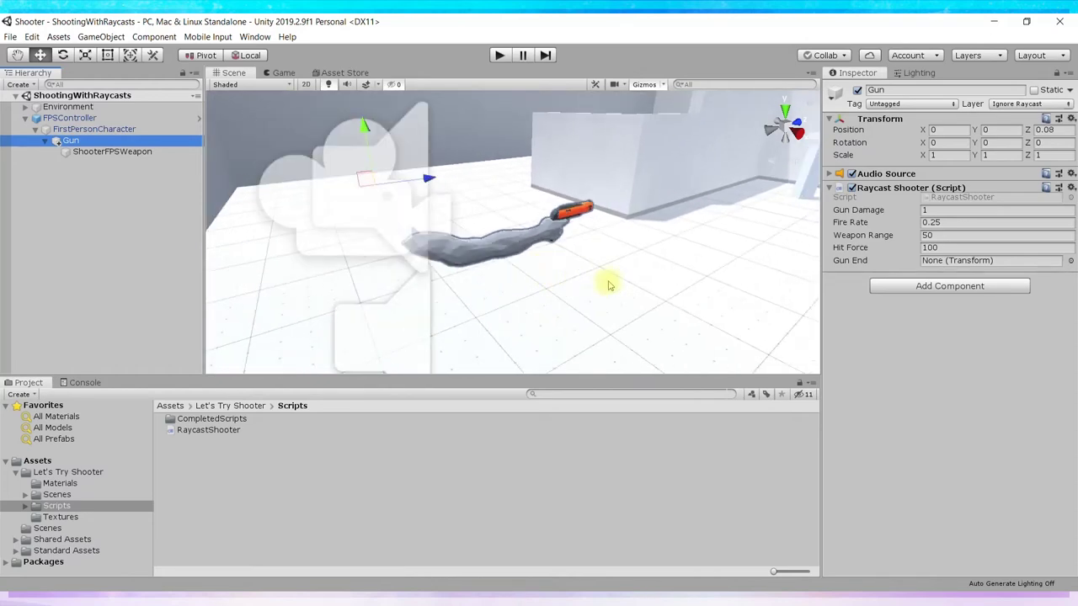
{"action": "right_click_drag", "start_coordinate": [610, 285], "coordinate": [606, 268]}
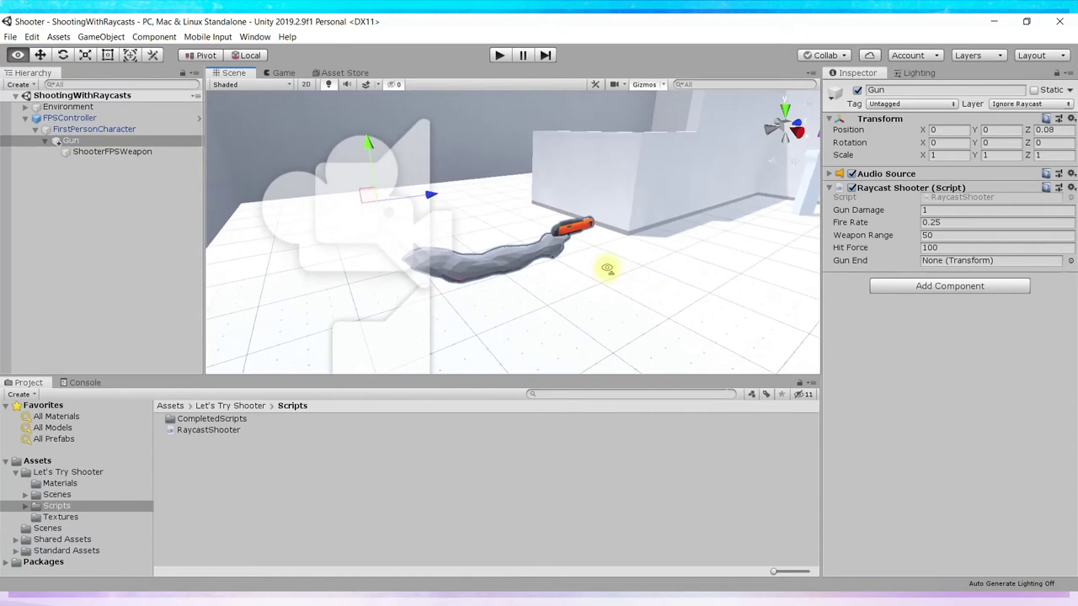
{"action": "right_click_drag", "start_coordinate": [607, 269], "coordinate": [474, 209]}
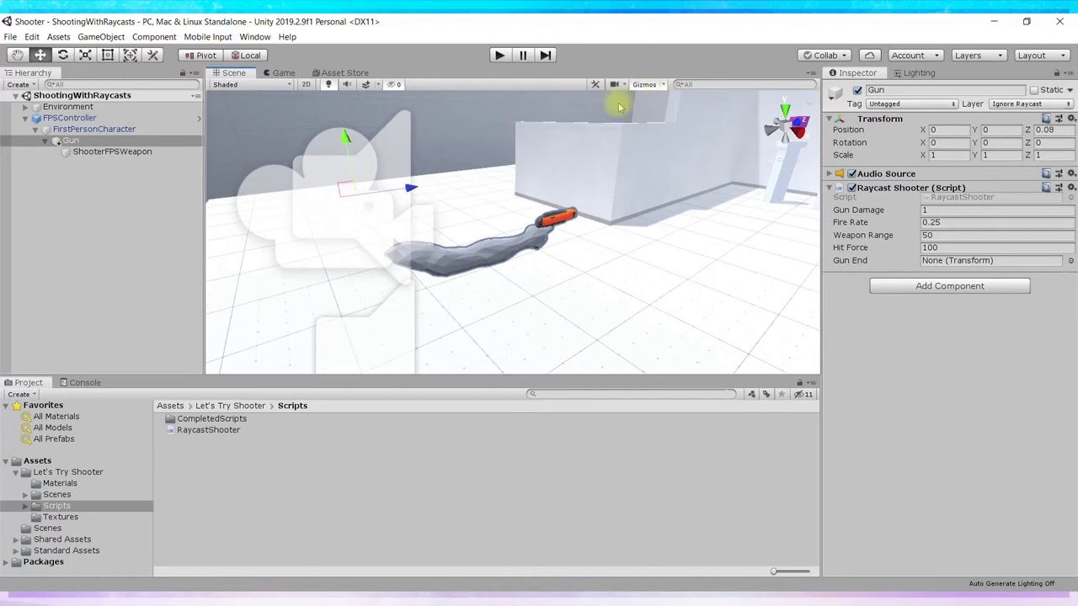
Step: Shrink the gizmo icon size and turn off 3D Icons so camera and audio icons stop covering the gun
{"action": "left_click", "coordinate": [663, 85]}
{"action": "left_click", "coordinate": [663, 85]}
{"action": "left_click", "coordinate": [664, 86]}
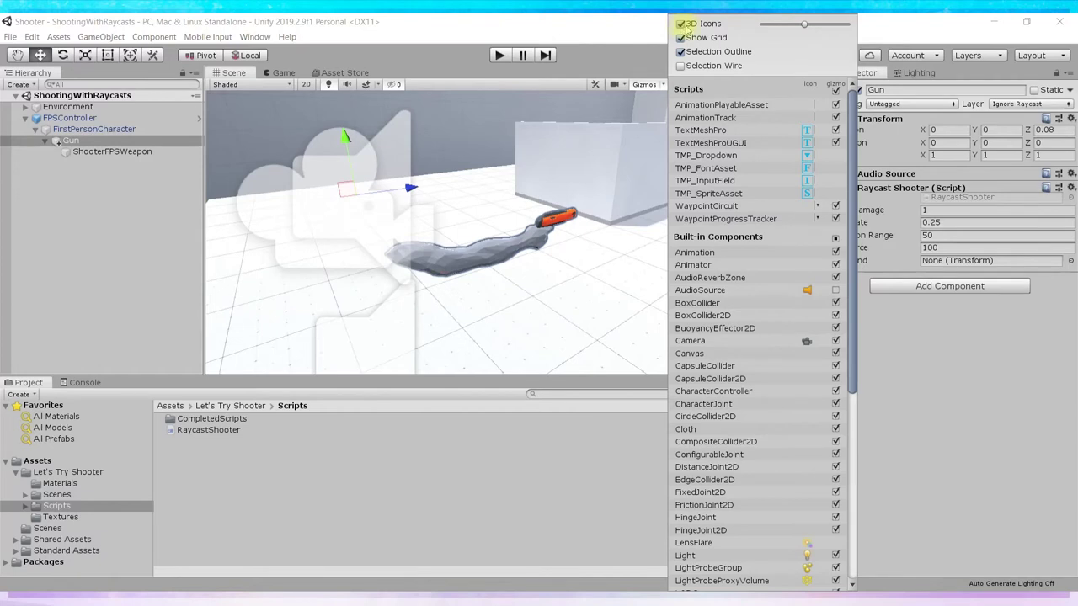
{"action": "left_click_drag", "start_coordinate": [804, 27], "coordinate": [791, 27]}
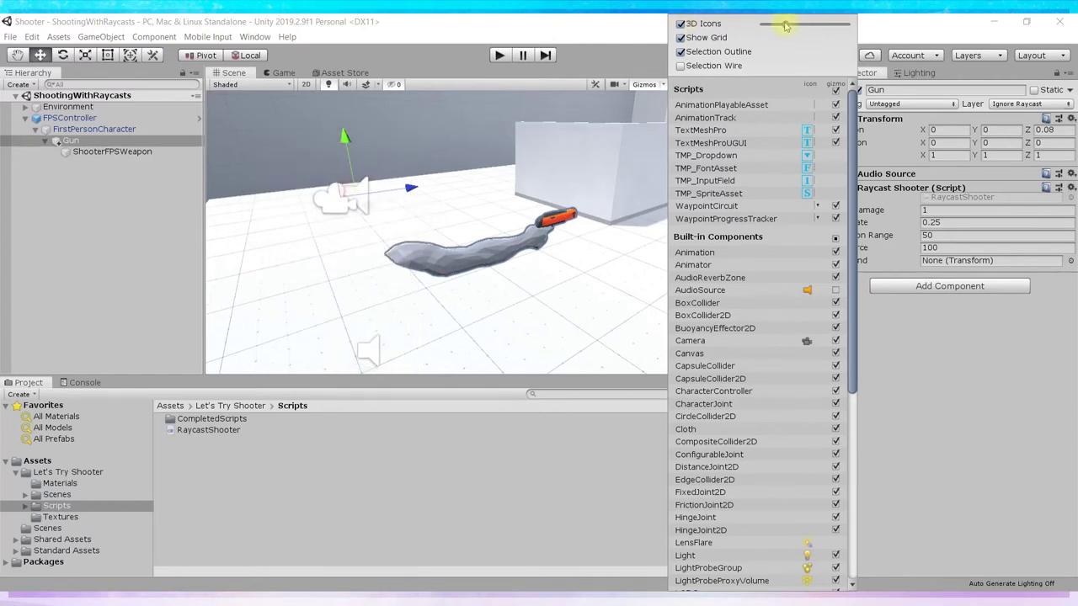
{"action": "left_click", "coordinate": [683, 24]}
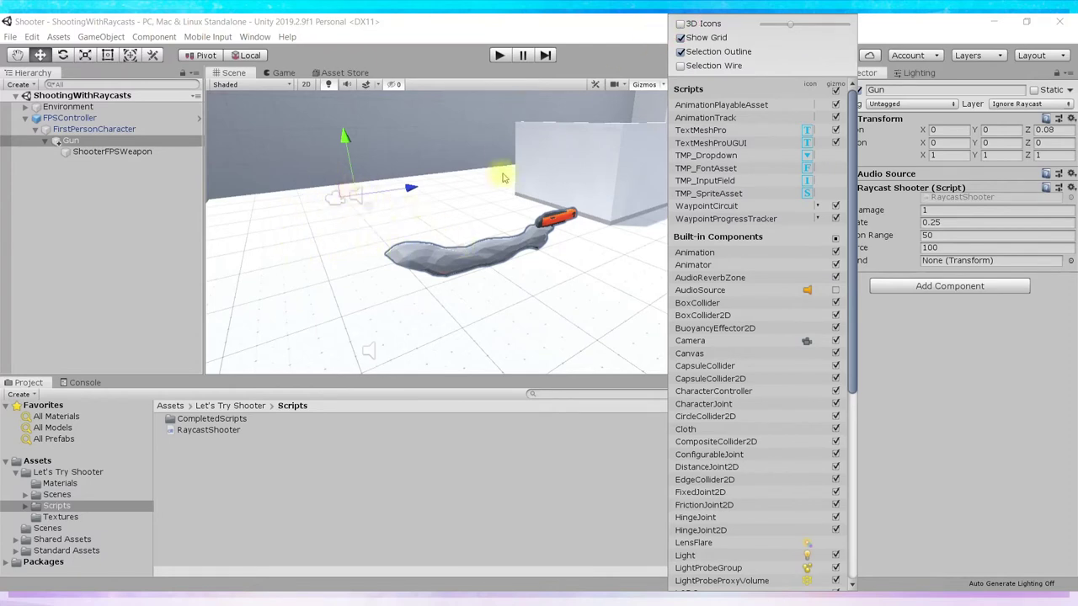
{"action": "left_click", "coordinate": [640, 87]}
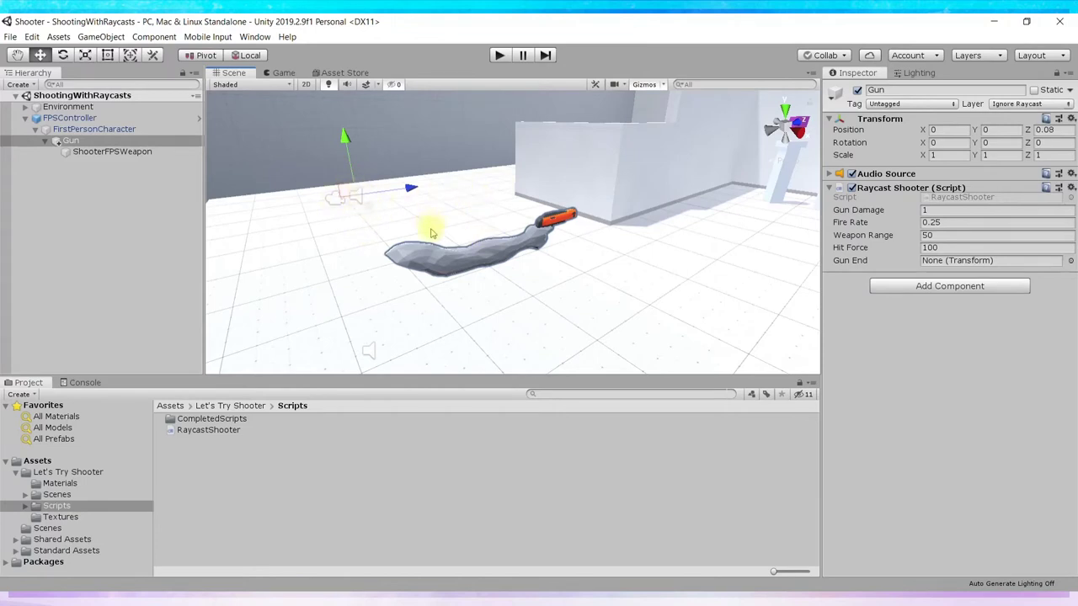
{"action": "left_click", "coordinate": [66, 143]}
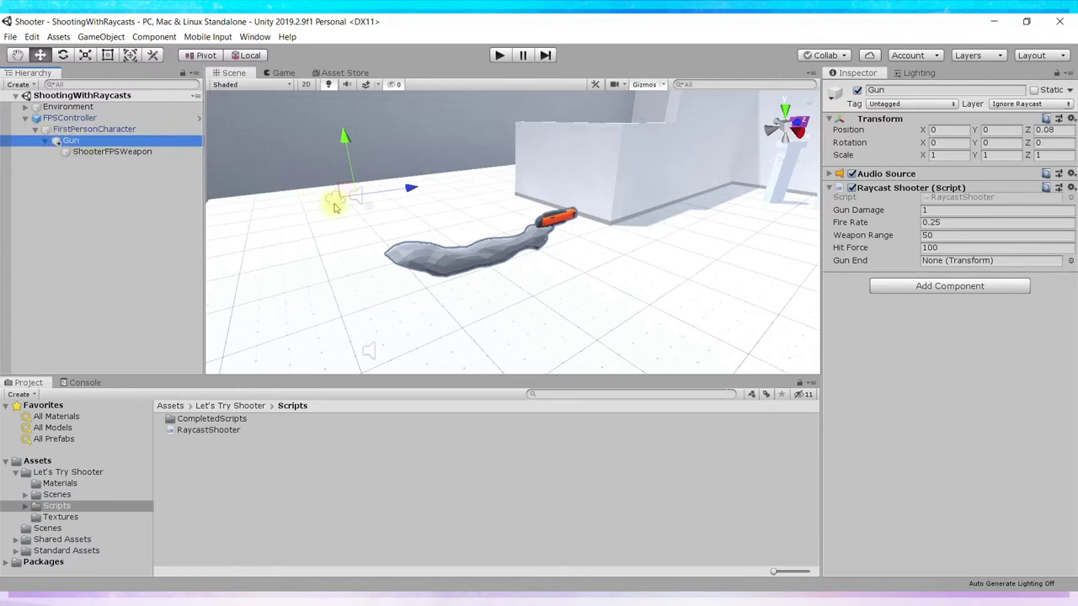
{"action": "mouse_move", "coordinate": [346, 141]}
{"action": "left_mouse_down"}
{"action": "mouse_move", "coordinate": [342, 128]}
{"action": "mouse_move", "coordinate": [347, 137]}
{"action": "left_mouse_up"}
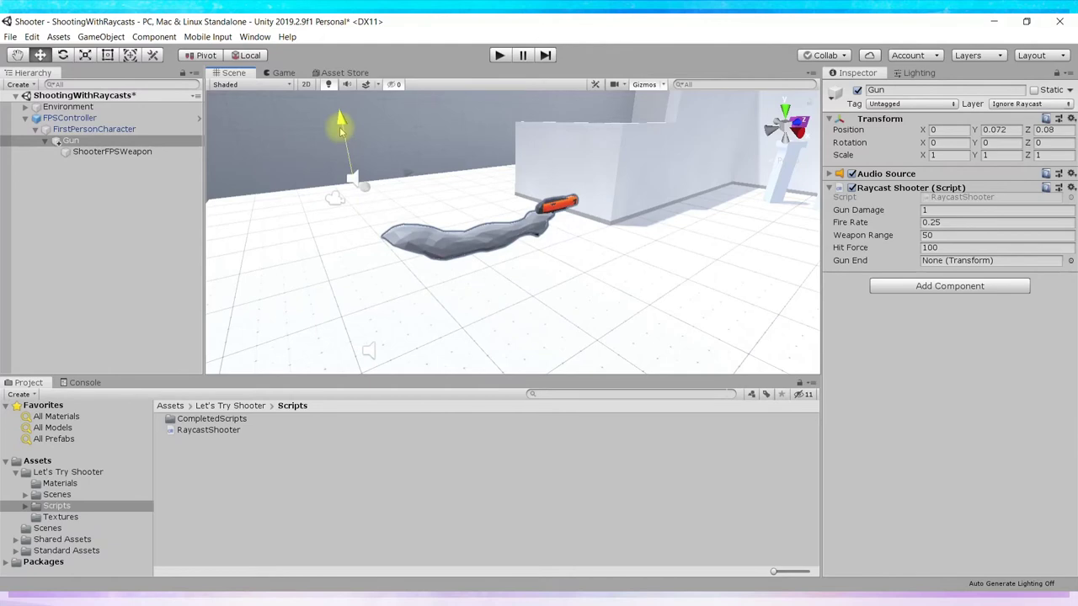
{"action": "left_click_drag", "start_coordinate": [349, 139], "coordinate": [350, 139]}
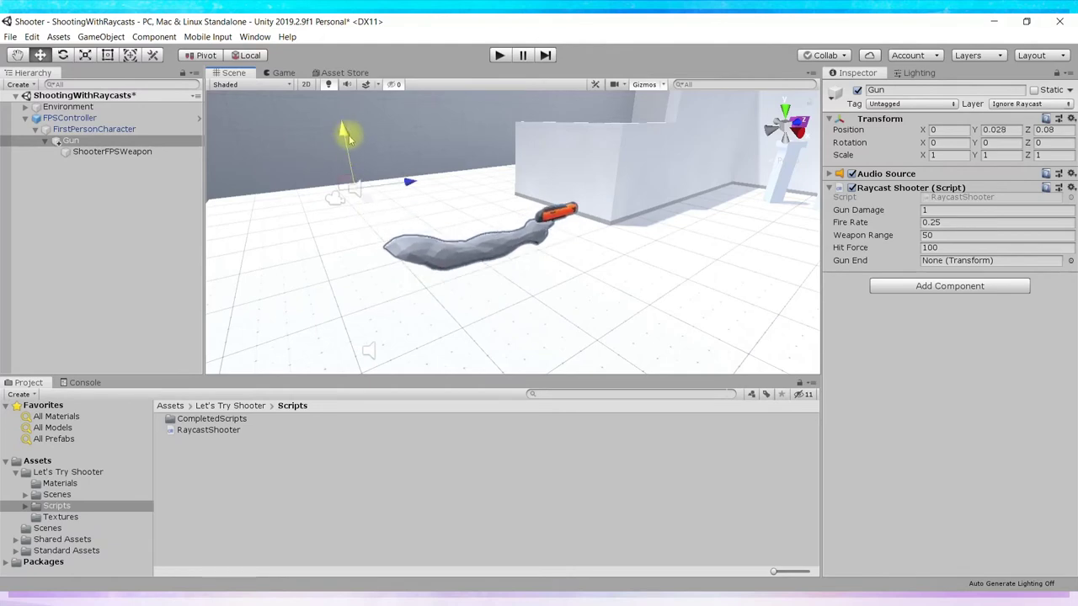
{"action": "left_click", "coordinate": [154, 151]}
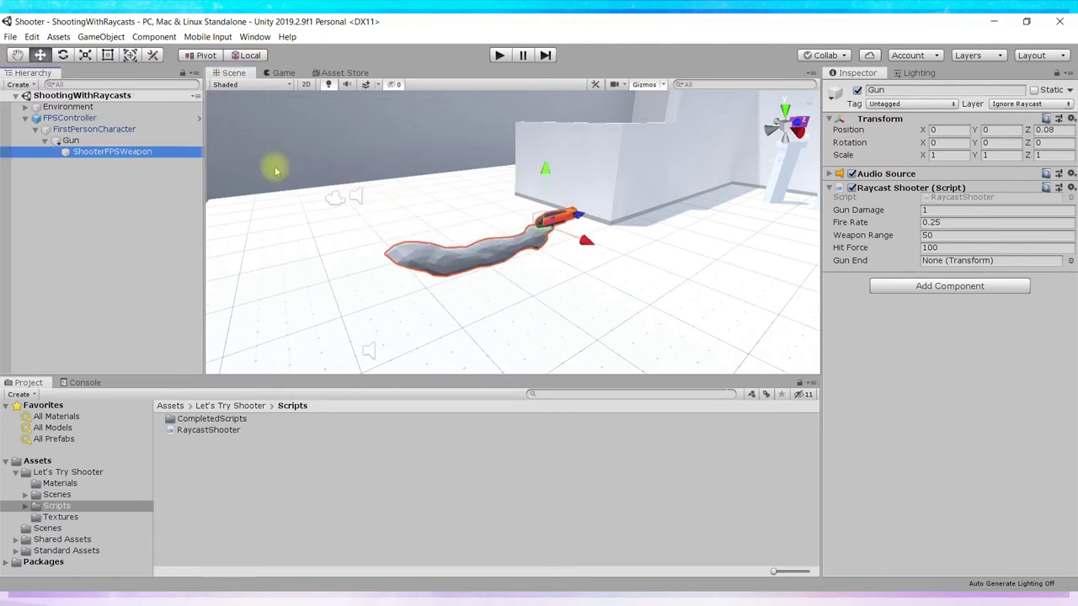
{"action": "left_click_drag", "start_coordinate": [580, 216], "coordinate": [563, 234]}
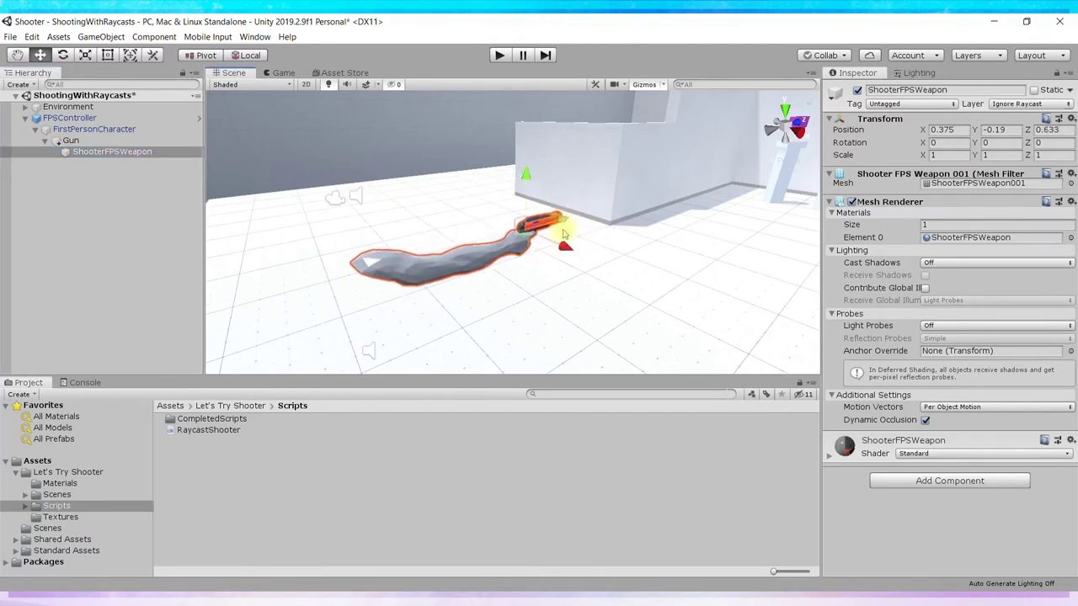
{"action": "key", "text": "ctrl+z"}
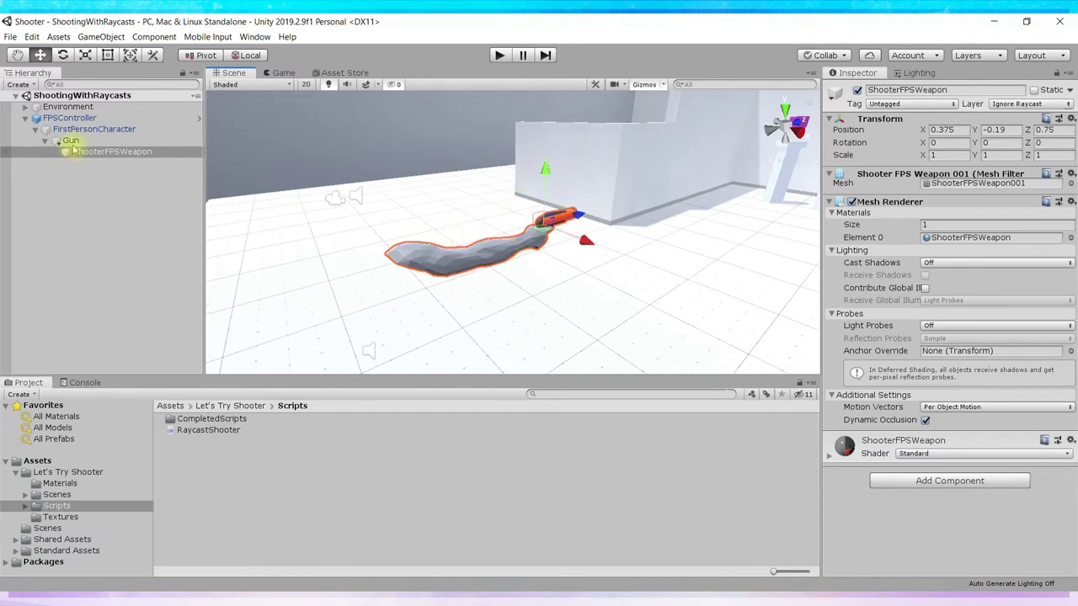
{"action": "left_click", "coordinate": [69, 141]}
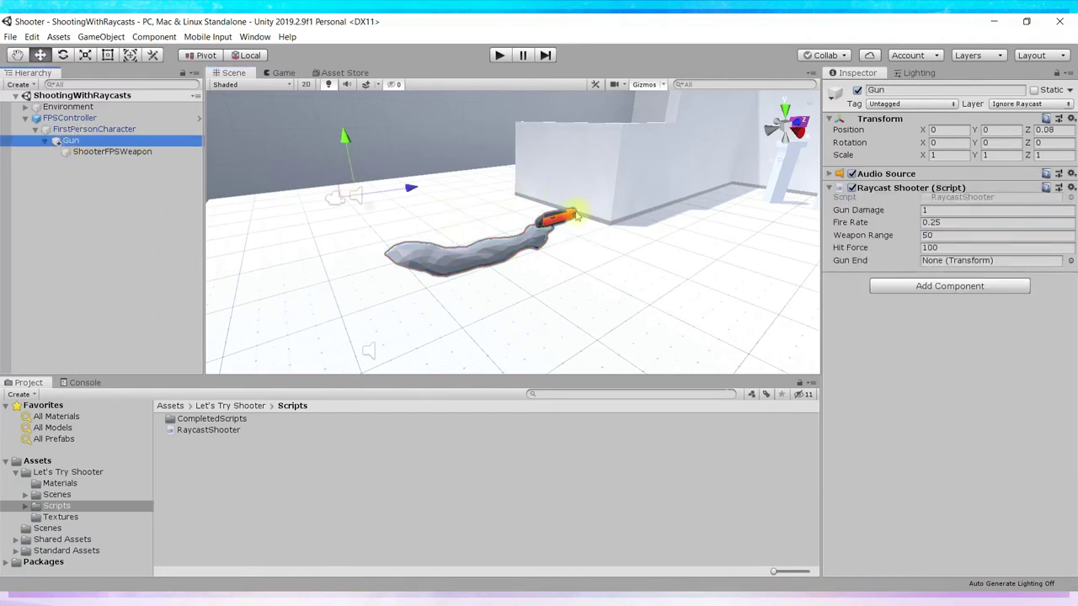
{"action": "key", "text": "ctrl+z"}
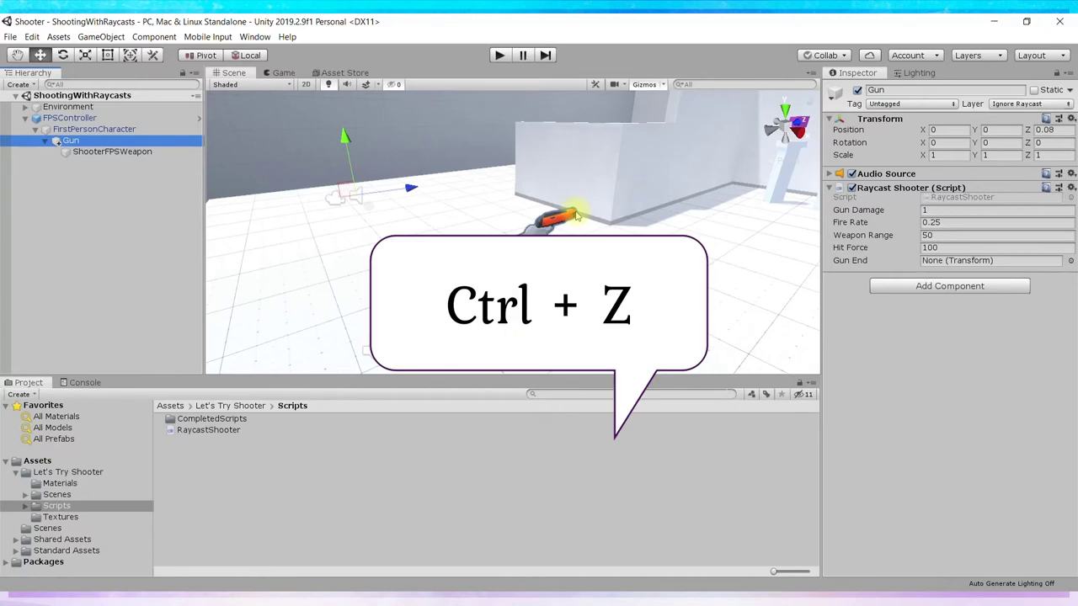
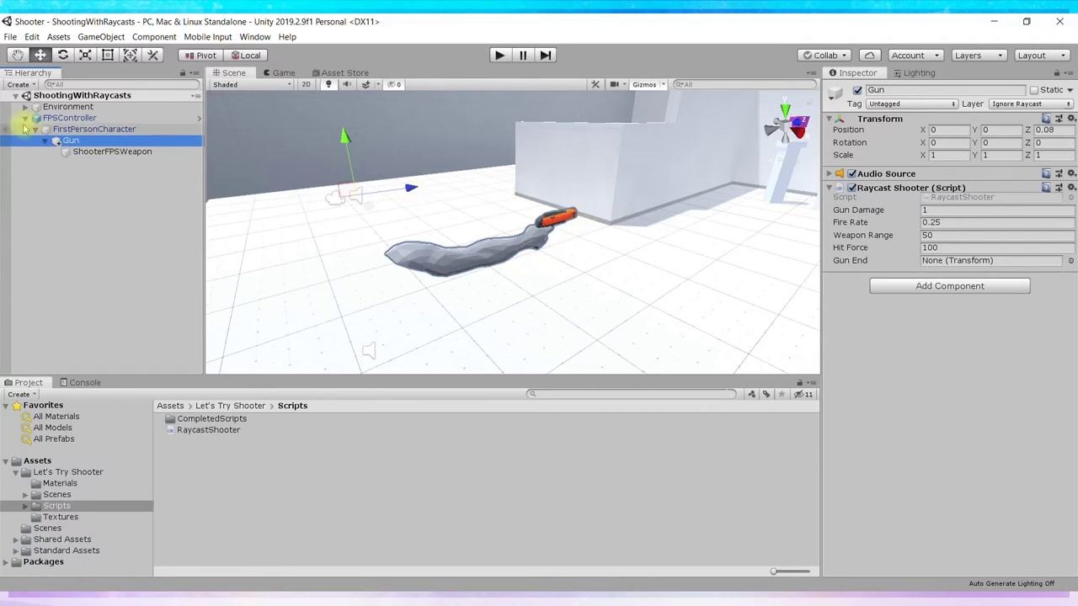
Step: Add an empty child object under Gun from the Create menu
{"action": "left_click", "coordinate": [25, 85]}
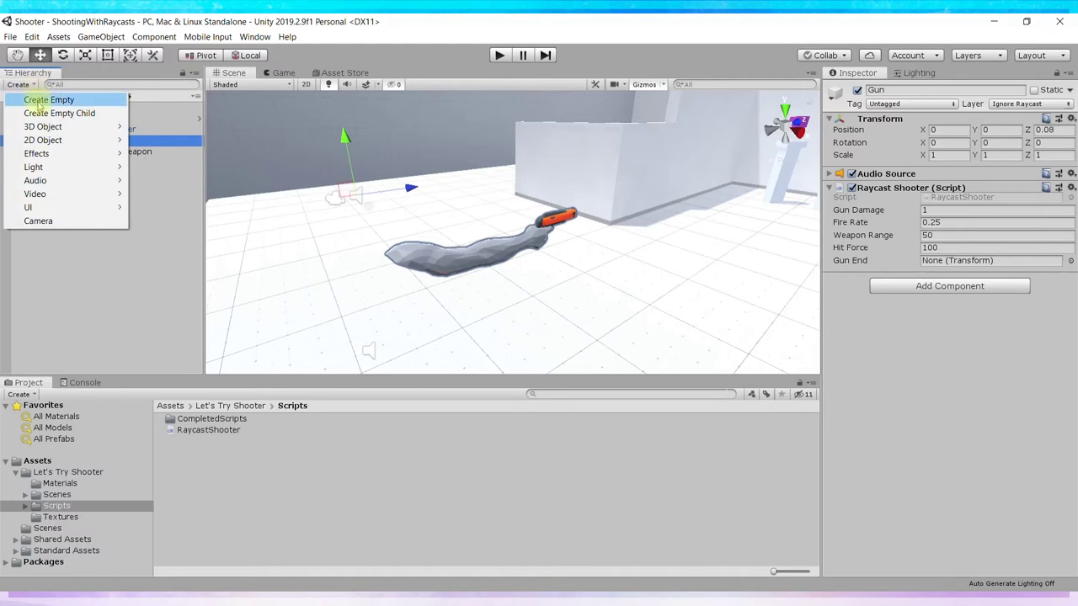
{"action": "left_click", "coordinate": [110, 37]}
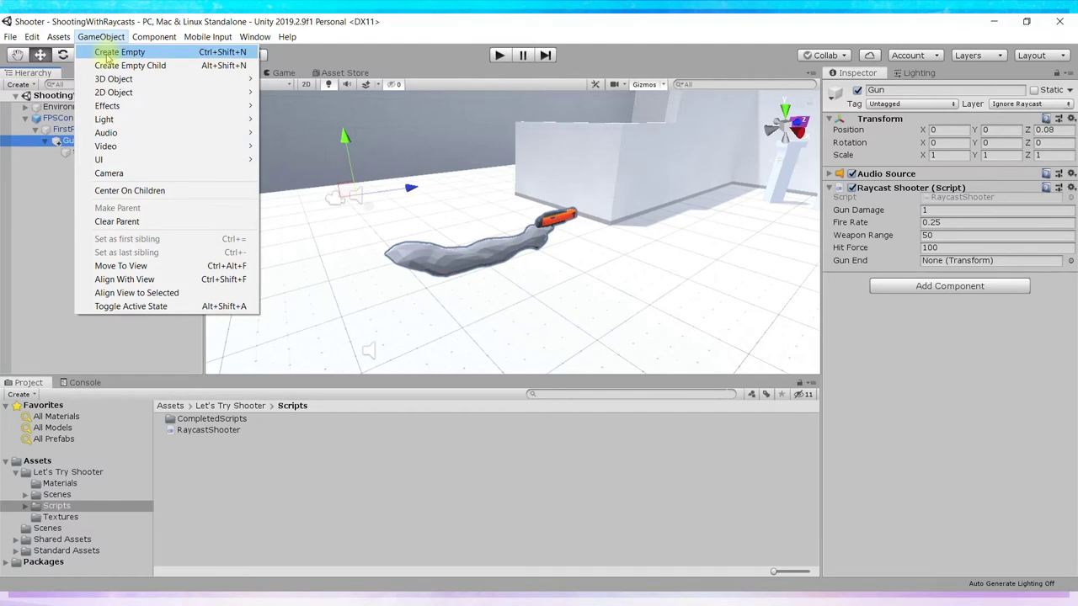
{"action": "right_click", "coordinate": [64, 147]}
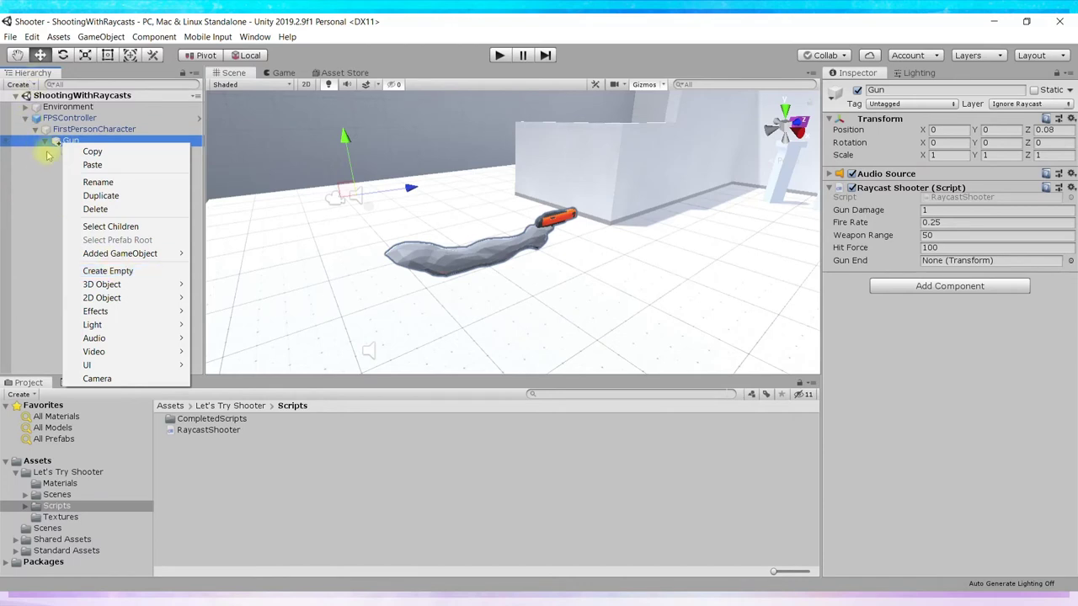
{"action": "left_click", "coordinate": [30, 83]}
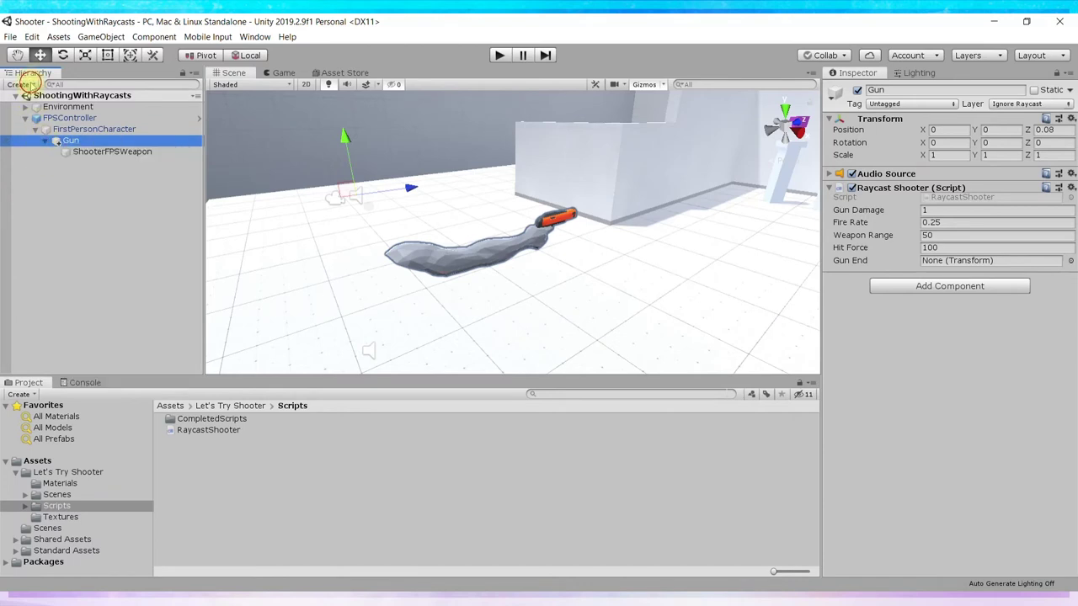
{"action": "left_click", "coordinate": [29, 84]}
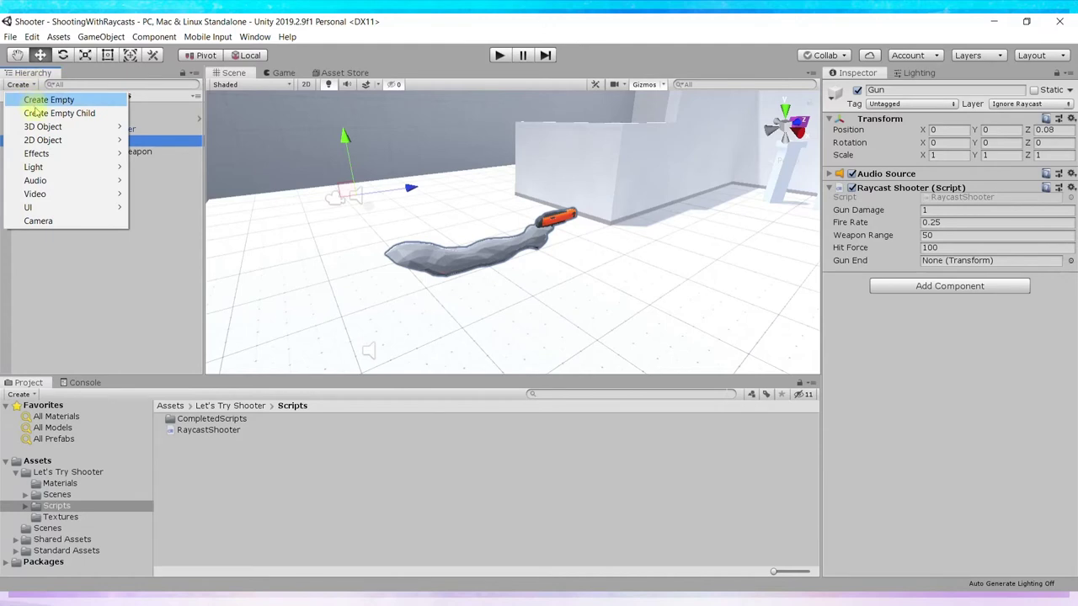
{"action": "left_click", "coordinate": [95, 113]}
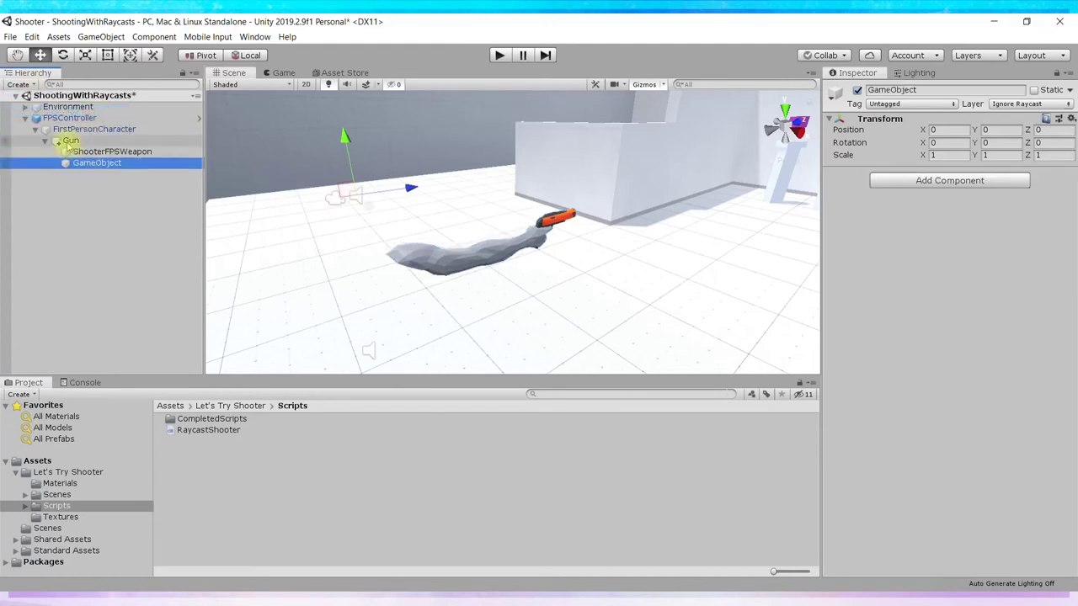
Step: Inspect the new empty object and Gun, then undo creating the empty child
{"action": "left_click", "coordinate": [68, 140]}
{"action": "left_click", "coordinate": [67, 163]}
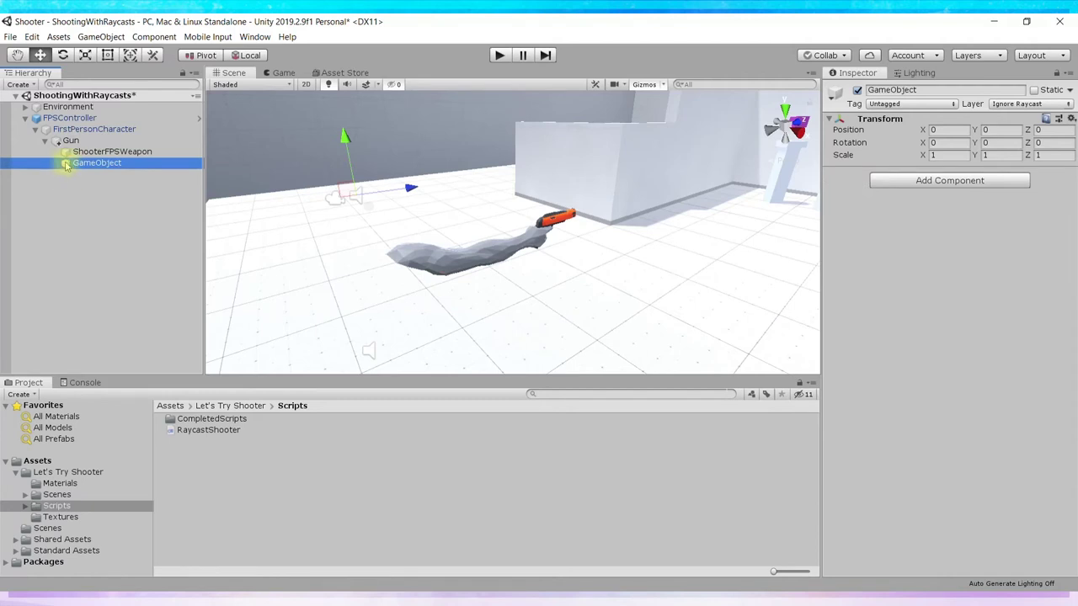
{"action": "left_click", "coordinate": [67, 141]}
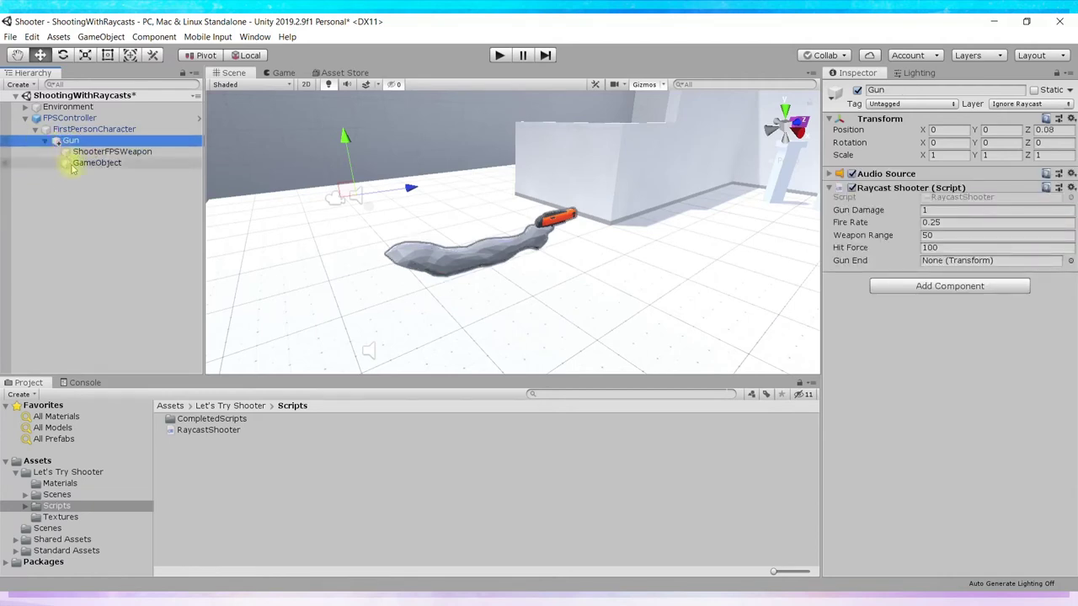
{"action": "key", "text": "ctrl+z"}
{"action": "key", "text": "ctrl+z"}
{"action": "key", "text": "ctrl+z"}
{"action": "key", "text": "ctrl+z"}
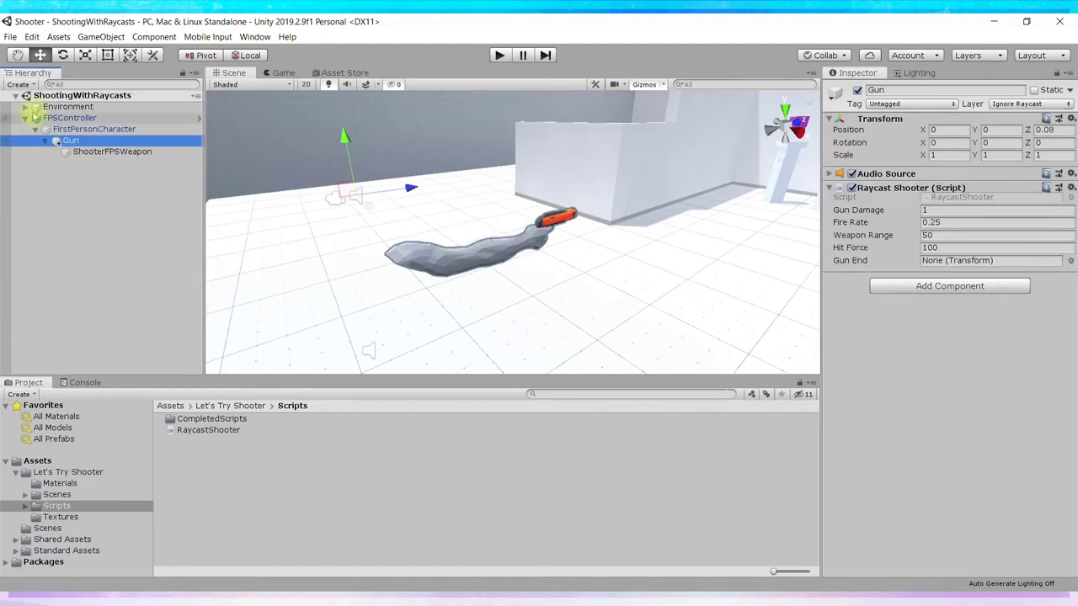
Step: Create a new empty GameObject and drag it onto Gun to make it a child
{"action": "left_click", "coordinate": [19, 84]}
{"action": "left_click", "coordinate": [34, 99]}
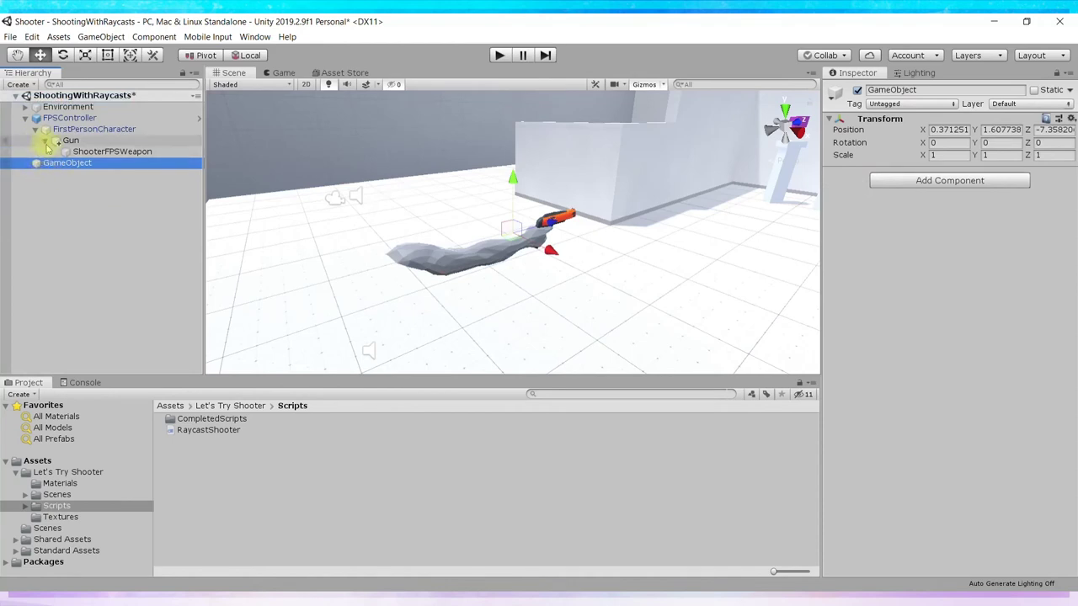
{"action": "left_click_drag", "start_coordinate": [46, 143], "coordinate": [48, 199]}
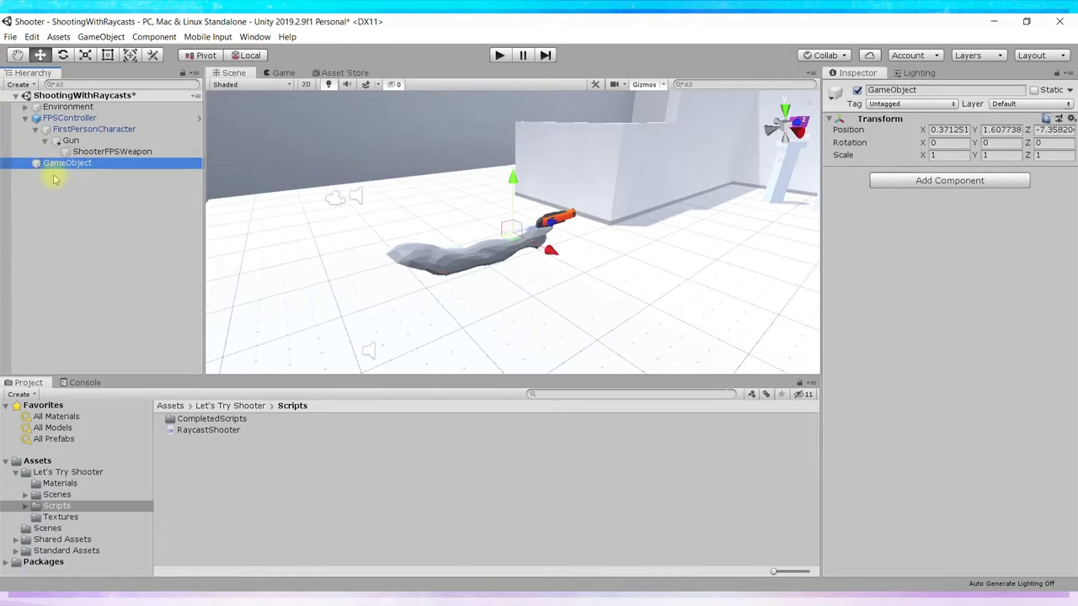
{"action": "left_click_drag", "start_coordinate": [37, 166], "coordinate": [70, 145]}
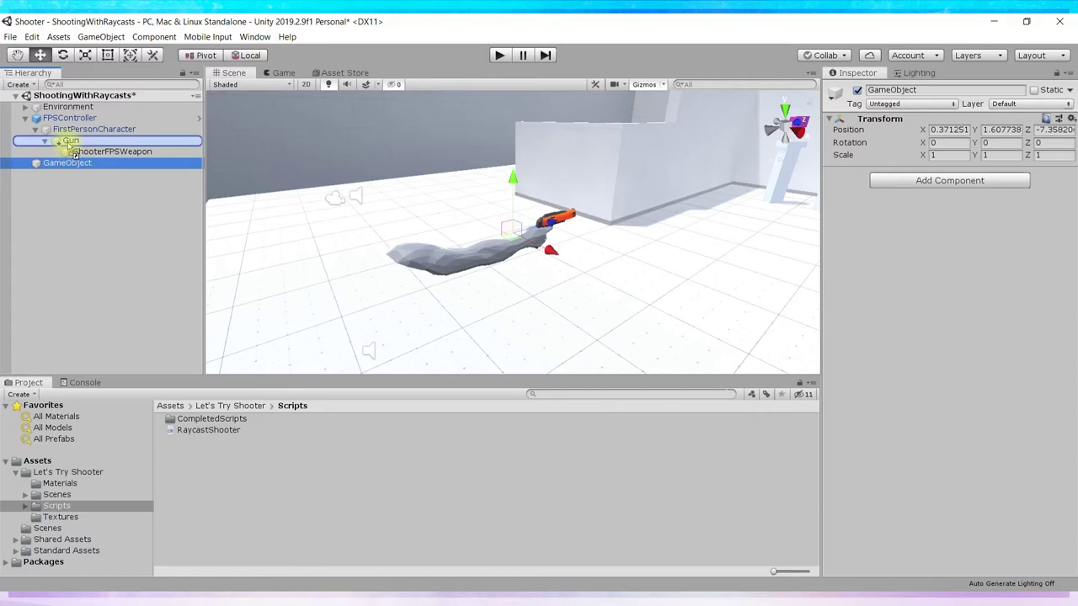
{"action": "left_click_drag", "start_coordinate": [70, 145], "coordinate": [74, 143]}
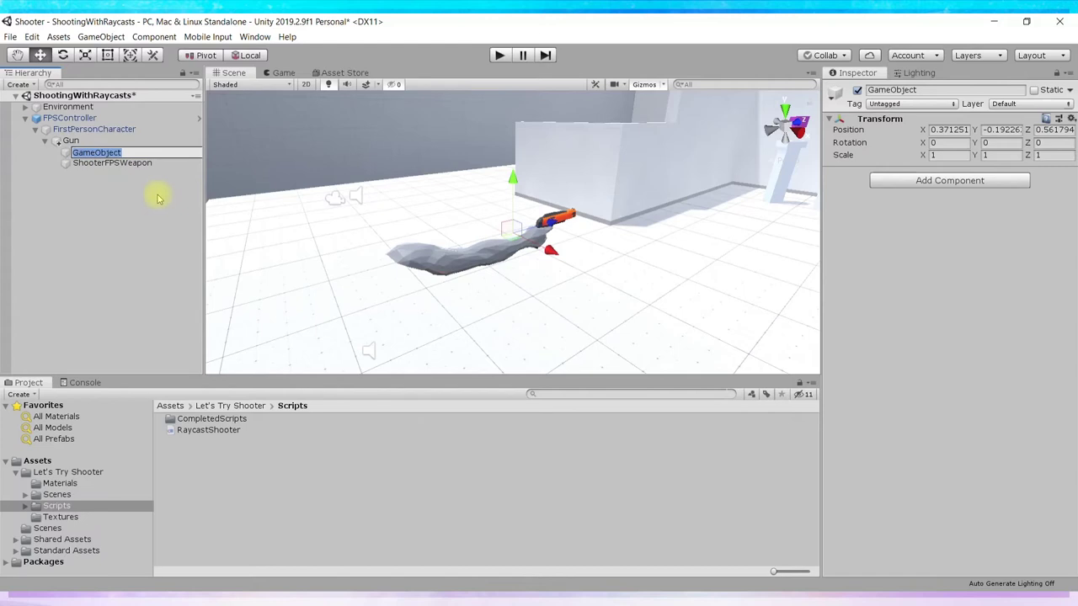
Step: Rename the new child object to GunEnd
{"action": "key", "text": "F2"}
{"action": "left_click", "coordinate": [913, 90]}
{"action": "double_click", "coordinate": [892, 89]}
{"action": "left_click", "coordinate": [122, 156]}
{"action": "left_click", "coordinate": [69, 155]}
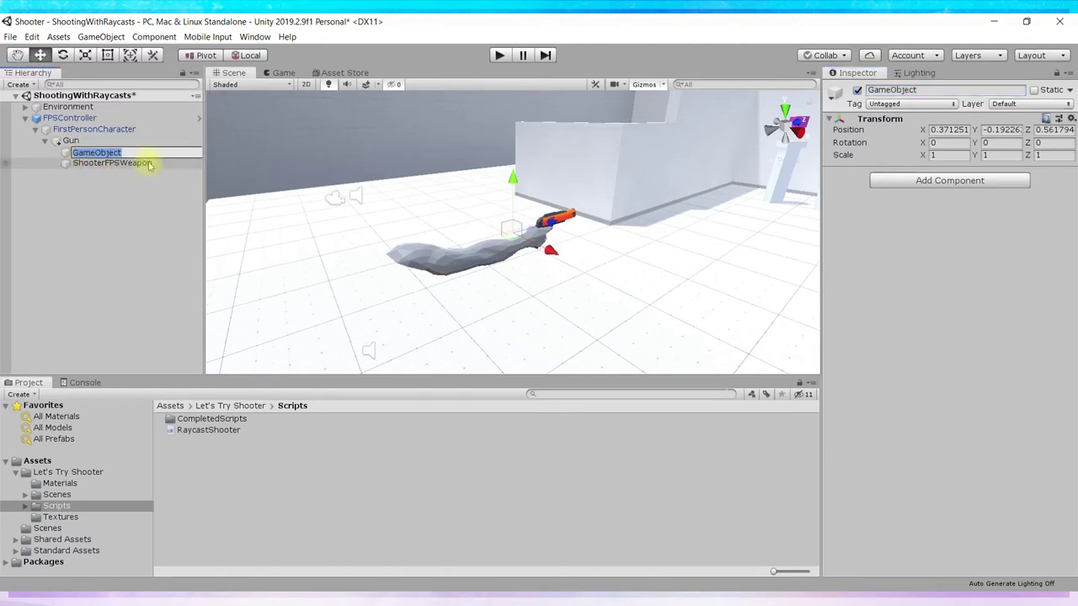
{"action": "type", "text": "GunEnd"}
{"action": "key", "text": "Return"}
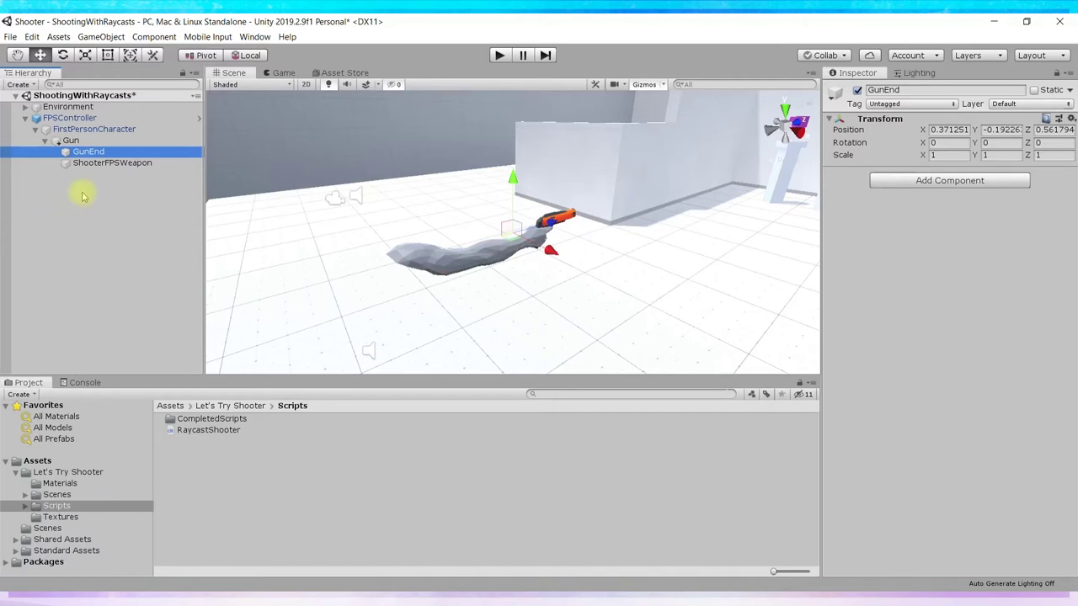
Step: Give GunEnd a blue label icon so its name shows in the scene
{"action": "left_click", "coordinate": [70, 141]}
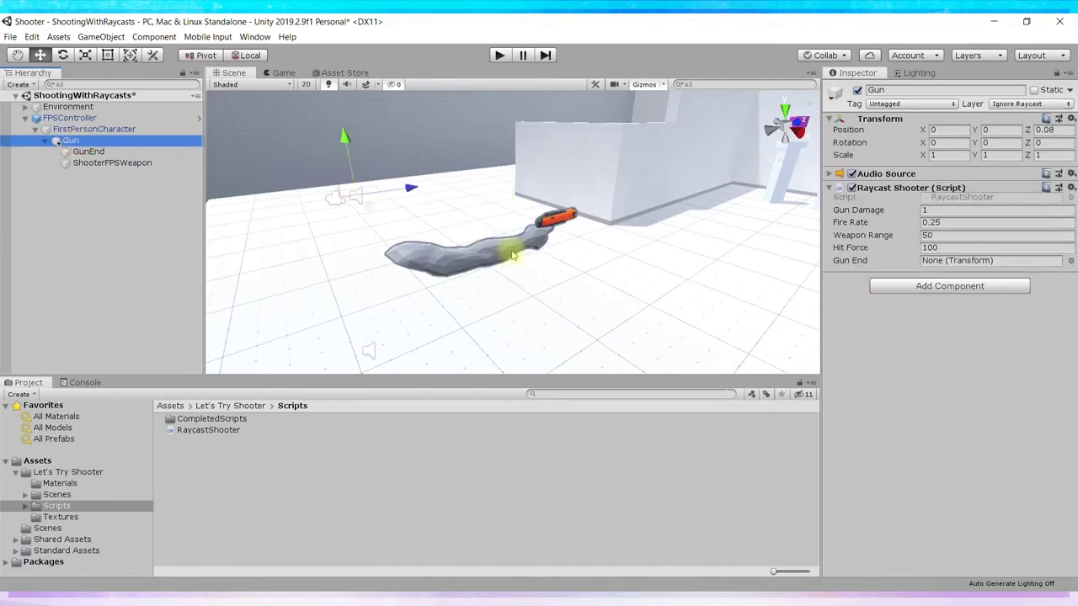
{"action": "left_click", "coordinate": [155, 153]}
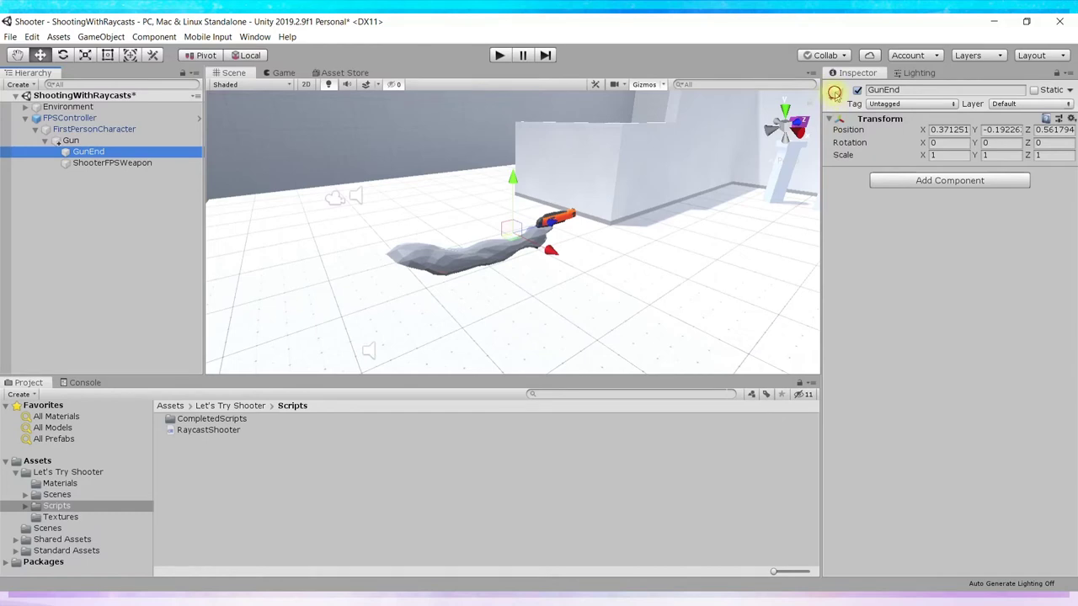
{"action": "left_click", "coordinate": [835, 93]}
{"action": "left_click", "coordinate": [865, 125]}
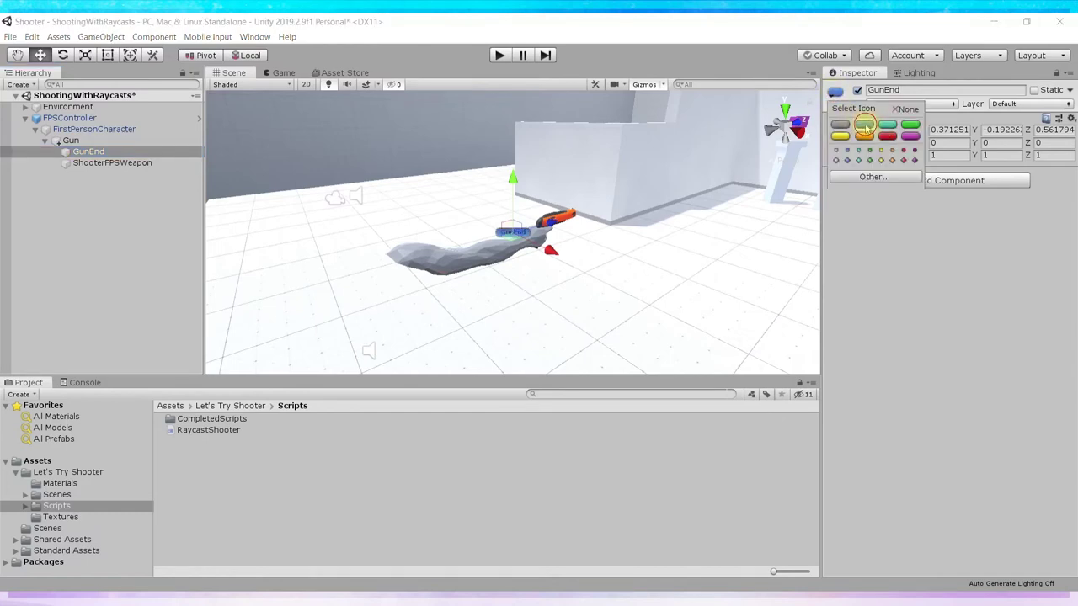
{"action": "left_click", "coordinate": [93, 142]}
Step: Check Gun and FirstPersonCharacter, then reselect GunEnd to view its transform
{"action": "left_click", "coordinate": [84, 140]}
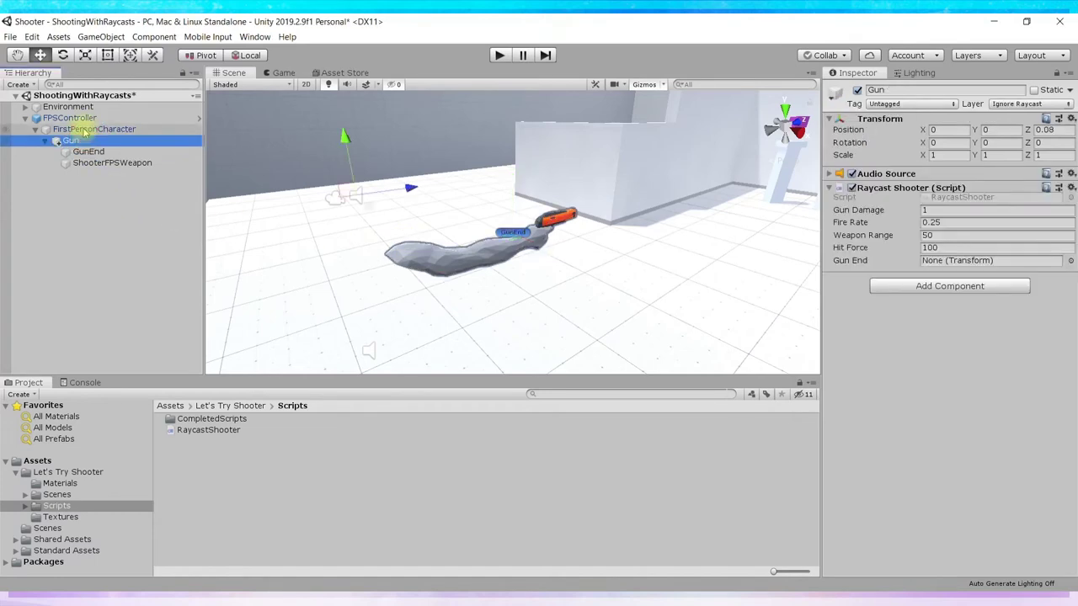
{"action": "left_click", "coordinate": [84, 129]}
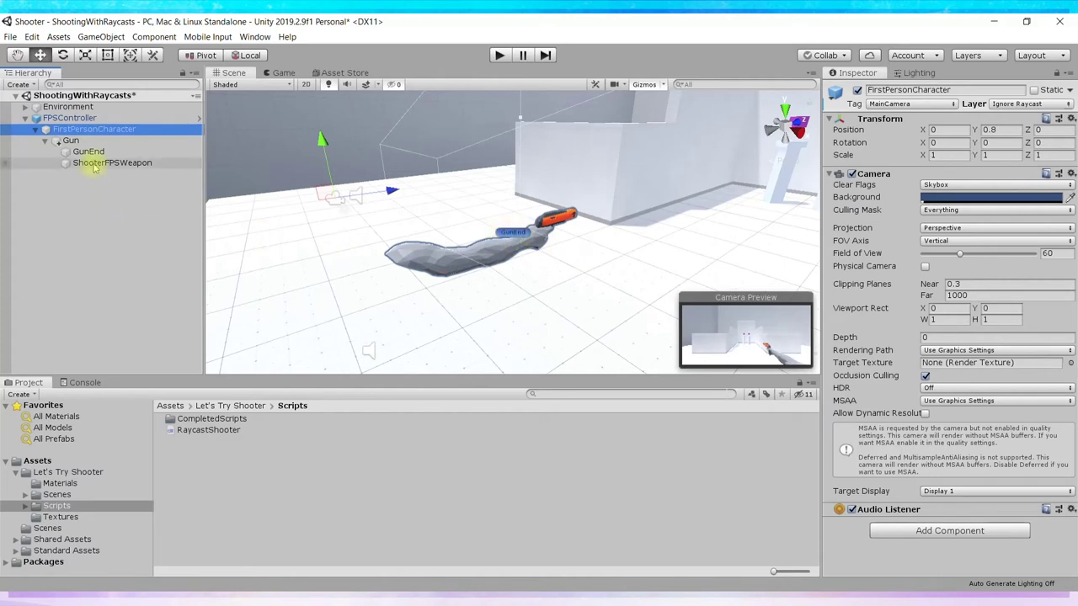
{"action": "left_click", "coordinate": [89, 151]}
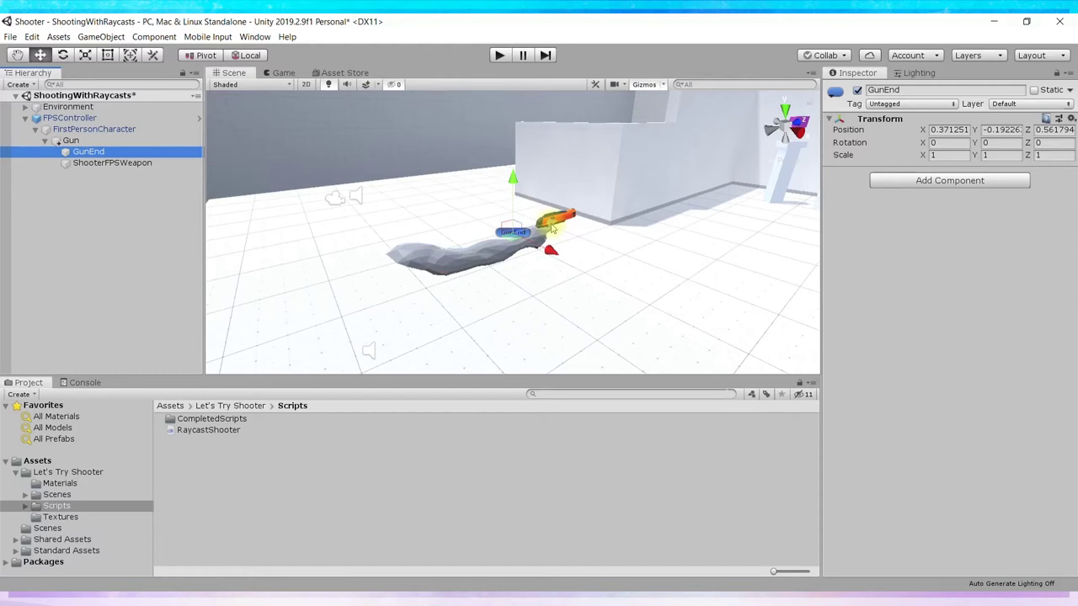
Step: Drag GunEnd to the barrel tip, aligning it in Top and side views
{"action": "left_click_drag", "start_coordinate": [551, 225], "coordinate": [610, 226]}
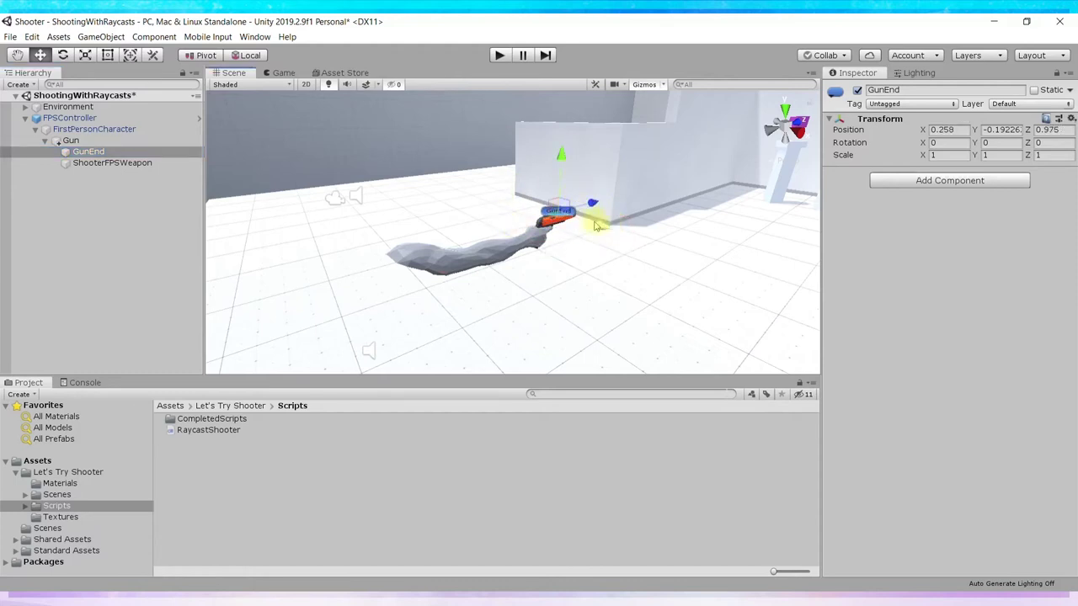
{"action": "left_click", "coordinate": [784, 112]}
{"action": "left_click_drag", "start_coordinate": [545, 147], "coordinate": [570, 152]}
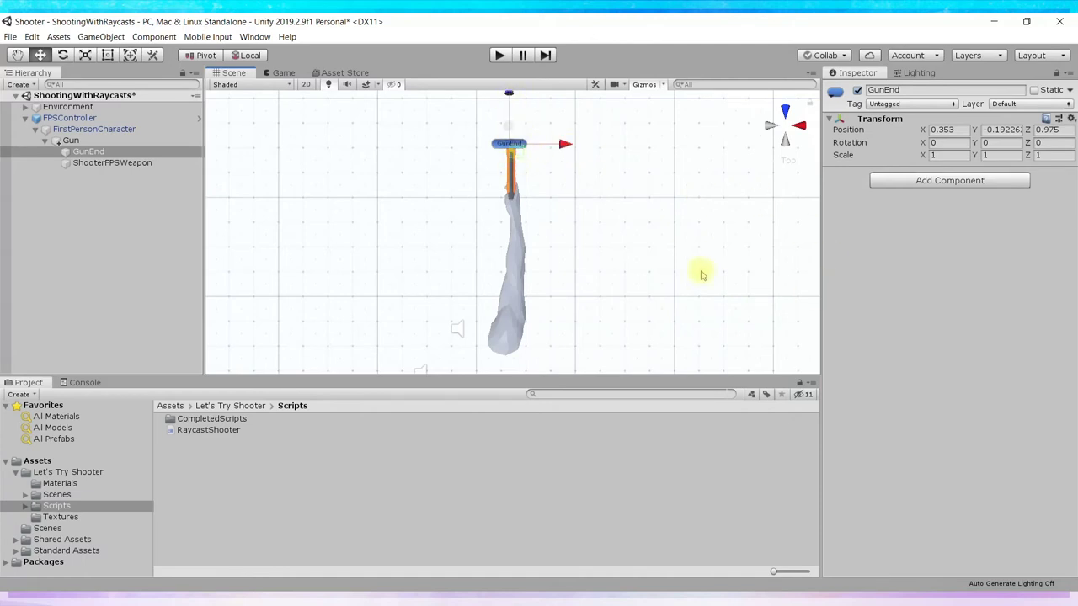
{"action": "left_click", "coordinate": [801, 128]}
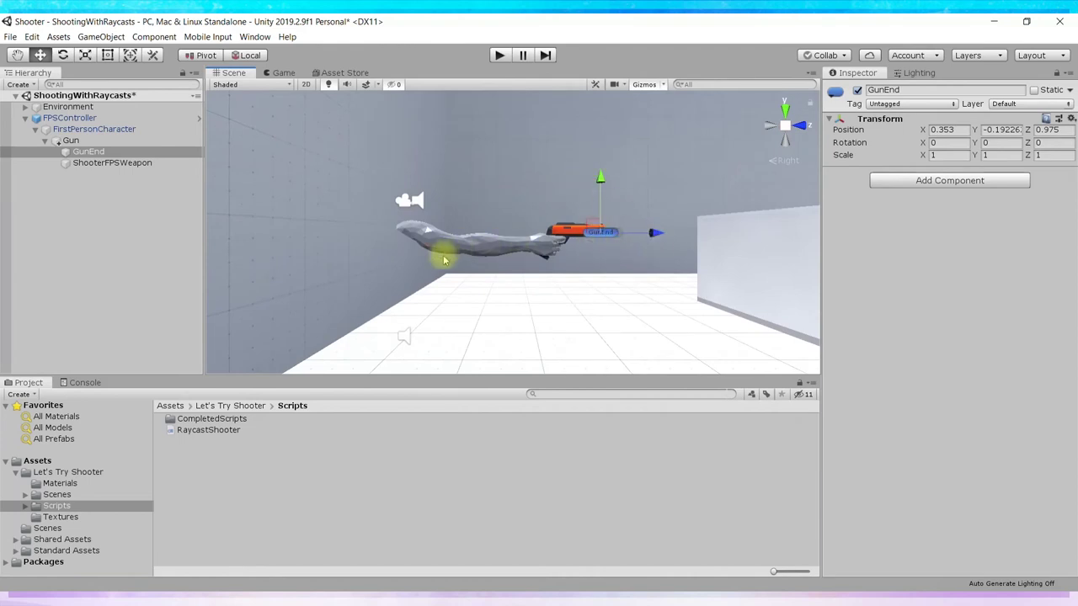
{"action": "mouse_move", "coordinate": [488, 293]}
{"action": "left_mouse_down", "text": "alt"}
{"action": "mouse_move", "coordinate": [486, 308]}
{"action": "mouse_move", "coordinate": [565, 324]}
{"action": "mouse_move", "coordinate": [657, 193]}
{"action": "mouse_move", "coordinate": [608, 212]}
{"action": "left_mouse_up", "text": "alt"}
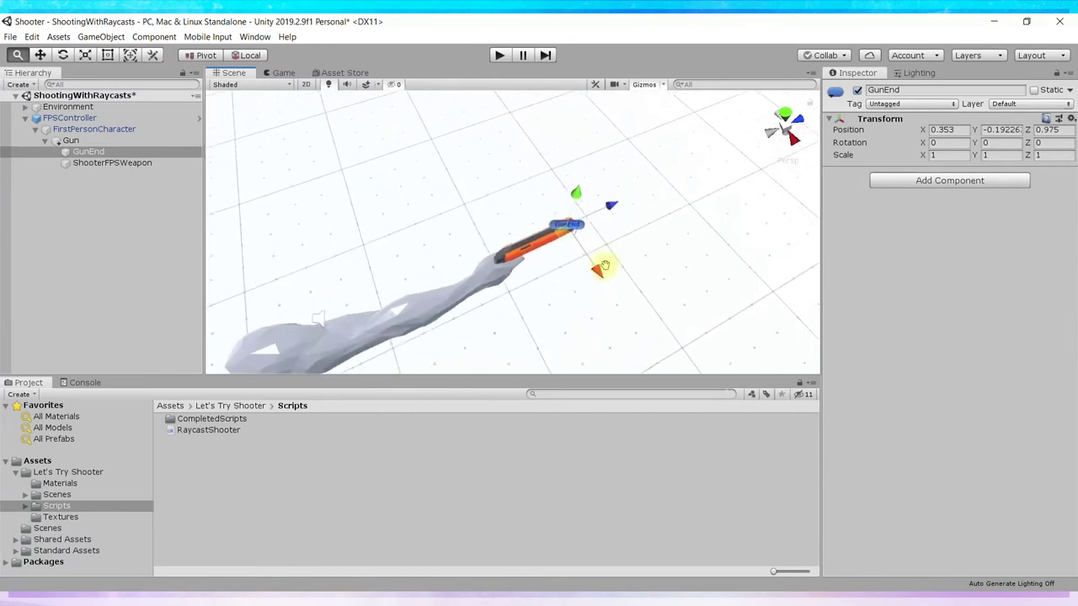
{"action": "mouse_move", "coordinate": [607, 213]}
{"action": "middle_mouse_down"}
{"action": "mouse_move", "coordinate": [627, 292]}
{"action": "mouse_move", "coordinate": [632, 243]}
{"action": "middle_mouse_up"}
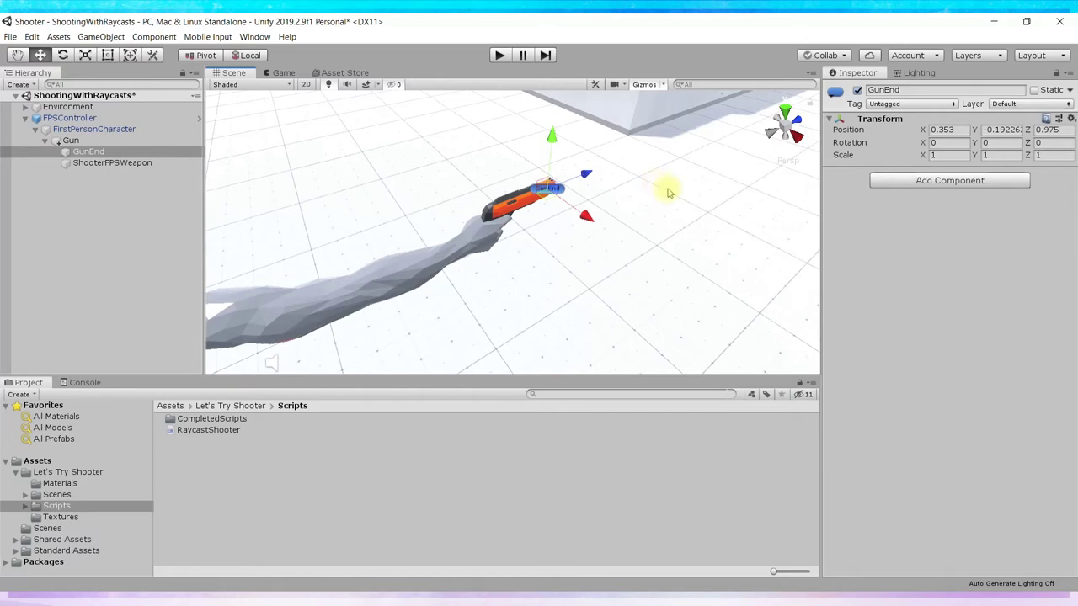
Step: Set GunEnd's position to X 0.36, Y -0.18, Z 1, then reselect Gun and GunEnd
{"action": "left_click", "coordinate": [941, 128]}
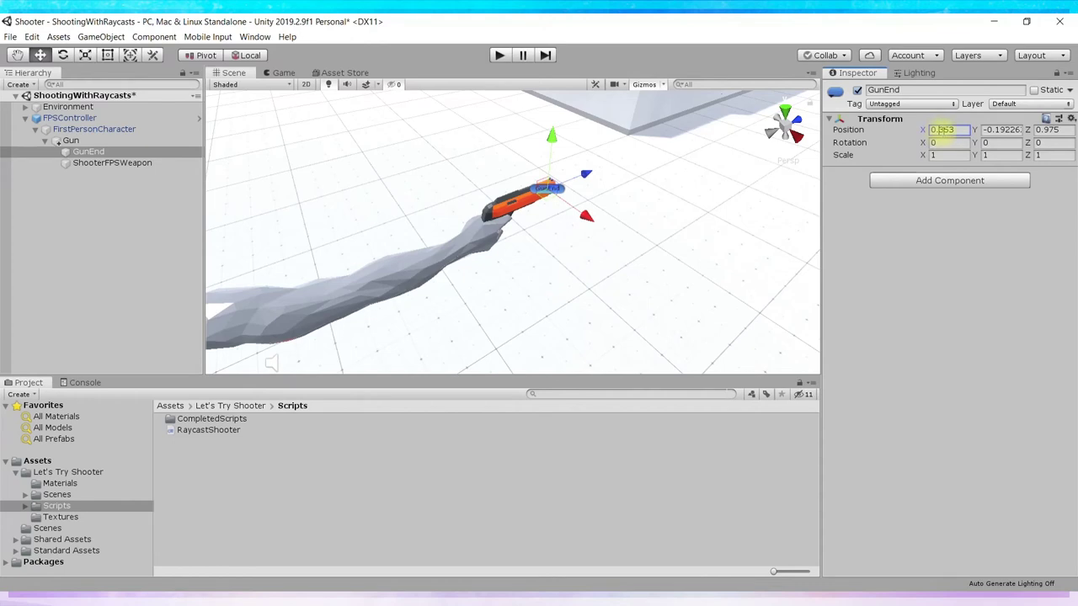
{"action": "type", "text": "3"}
{"action": "key", "text": "BackSpace"}
{"action": "key", "text": "BackSpace"}
{"action": "type", "text": "66"}
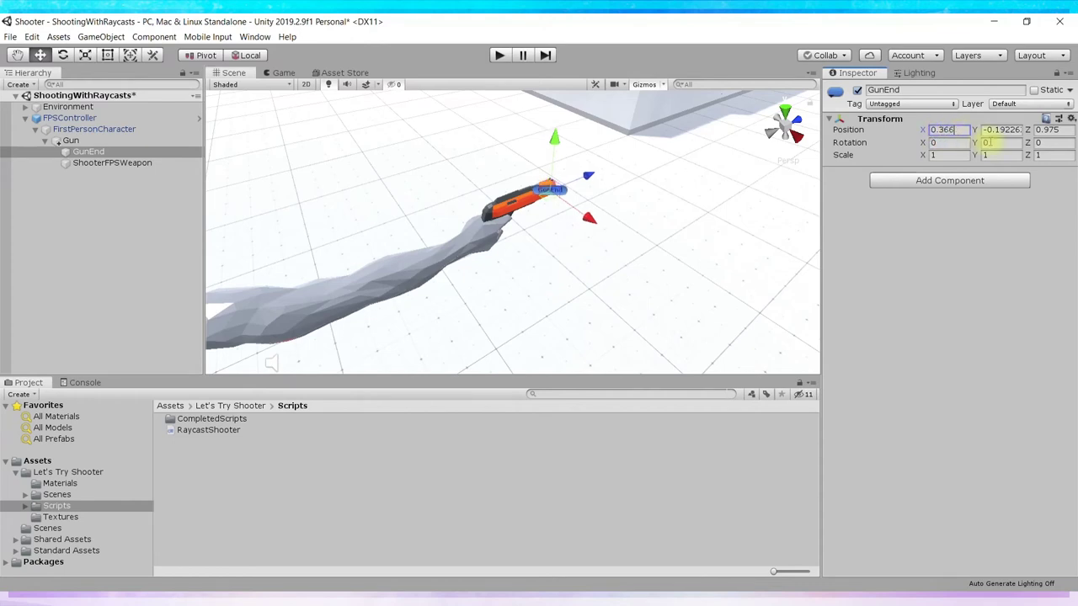
{"action": "key", "text": "BackSpace"}
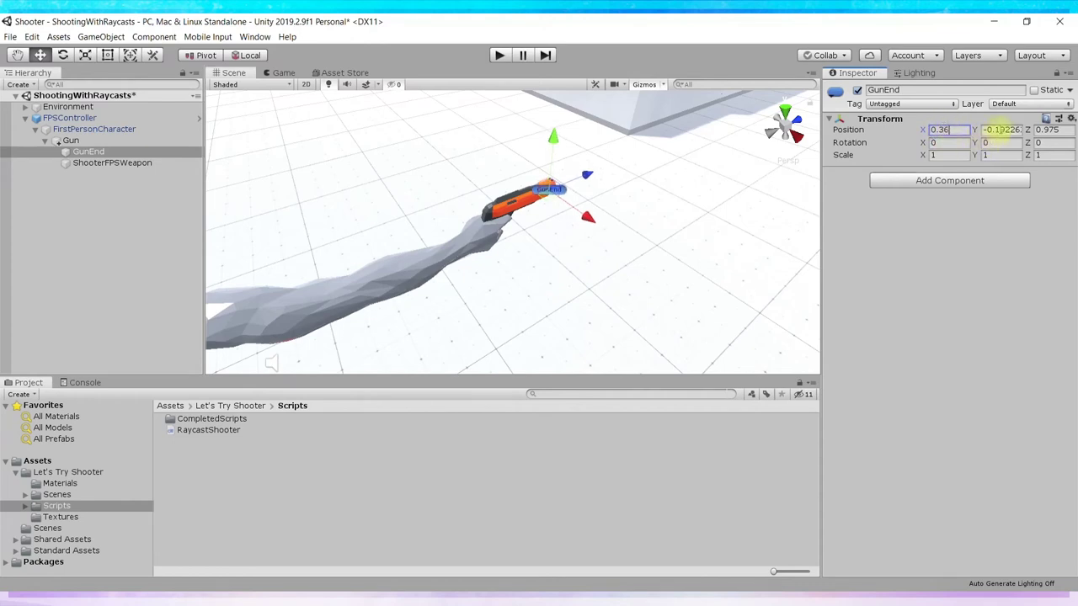
{"action": "left_click", "coordinate": [1001, 130]}
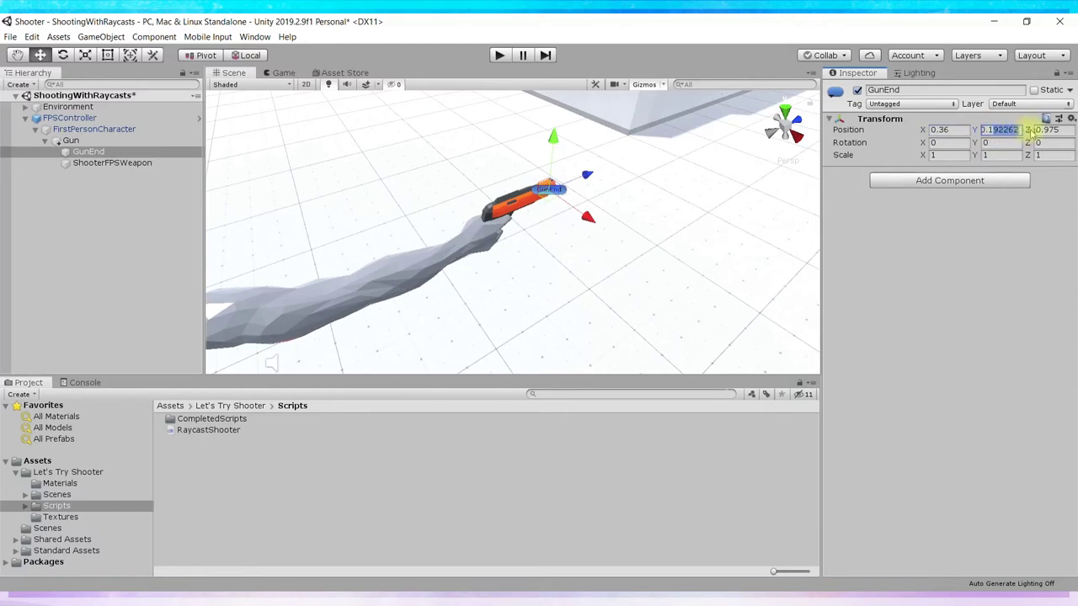
{"action": "type", "text": "-0.18"}
{"action": "left_click", "coordinate": [1041, 131]}
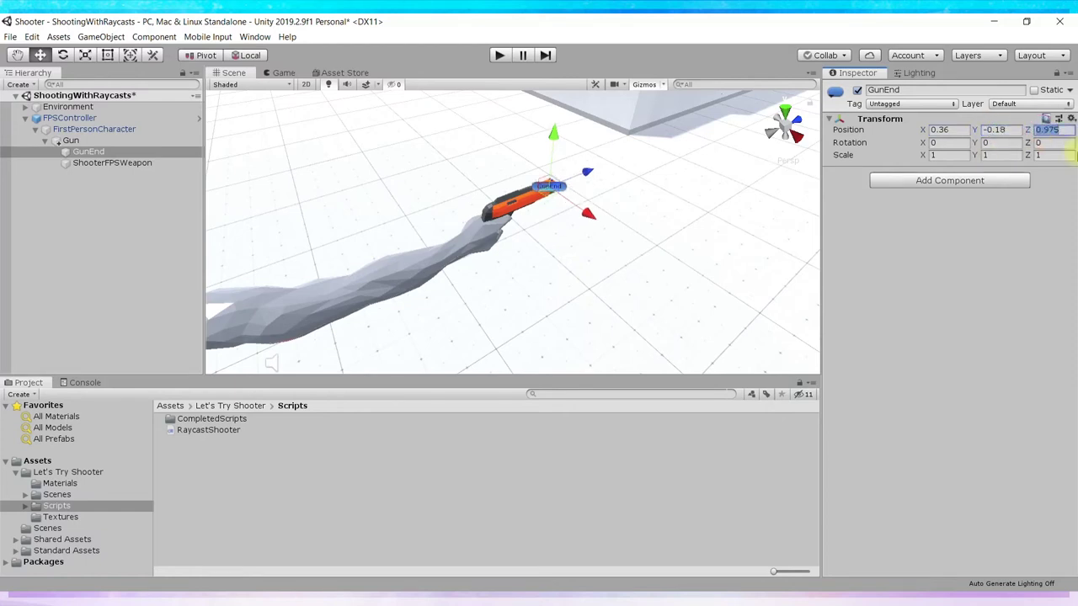
{"action": "type", "text": "1"}
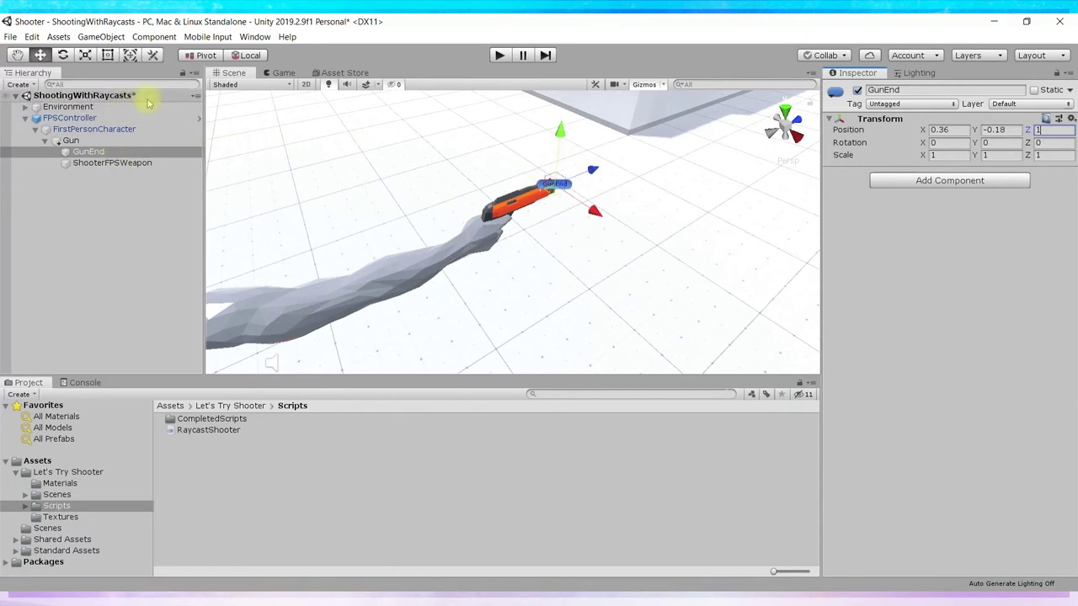
{"action": "left_click", "coordinate": [93, 140]}
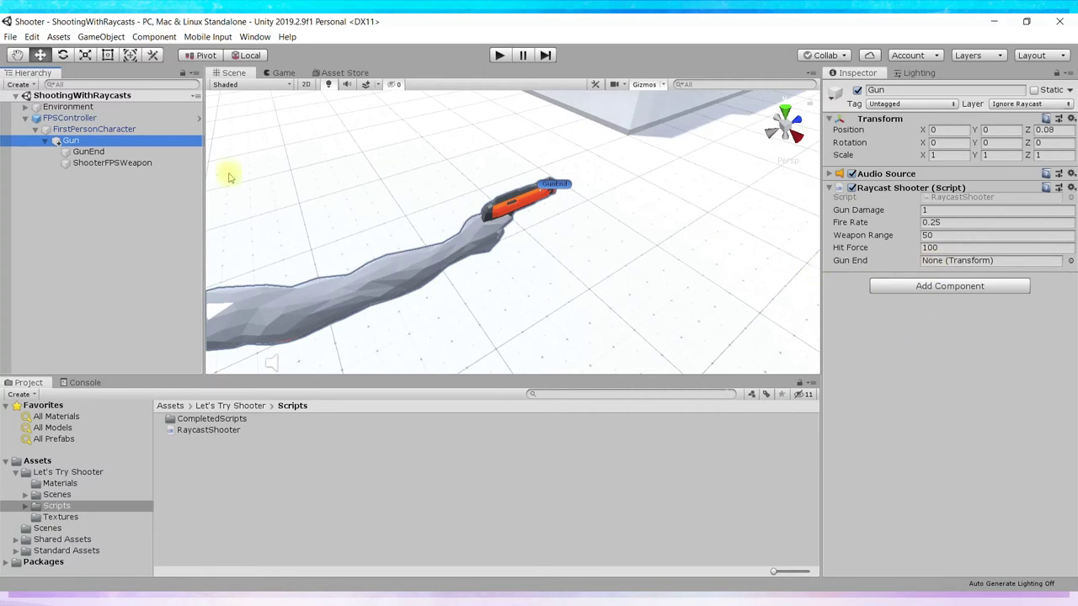
{"action": "left_click", "coordinate": [84, 152]}
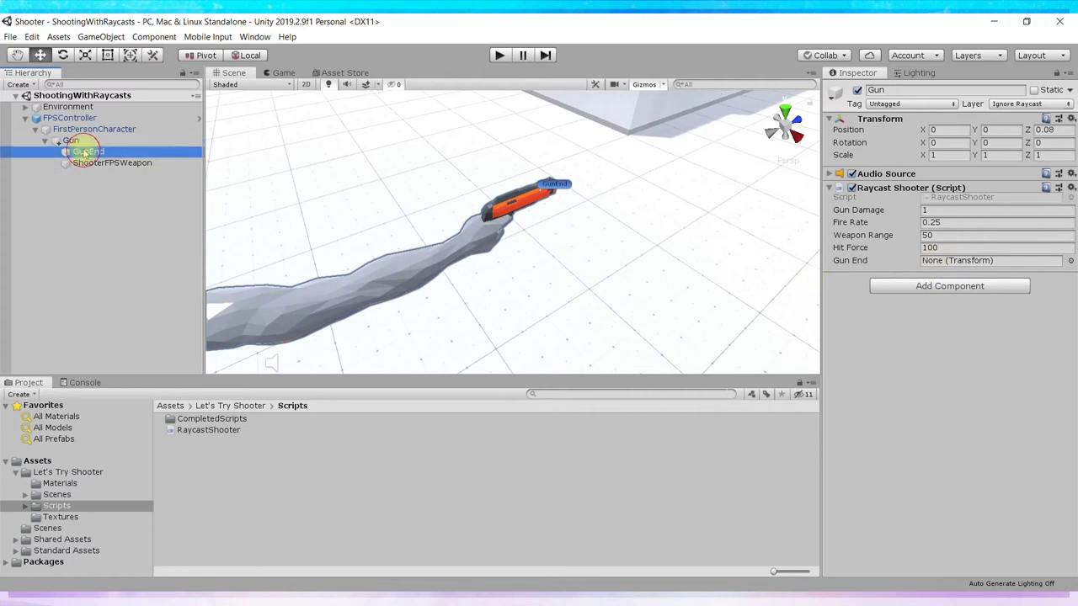
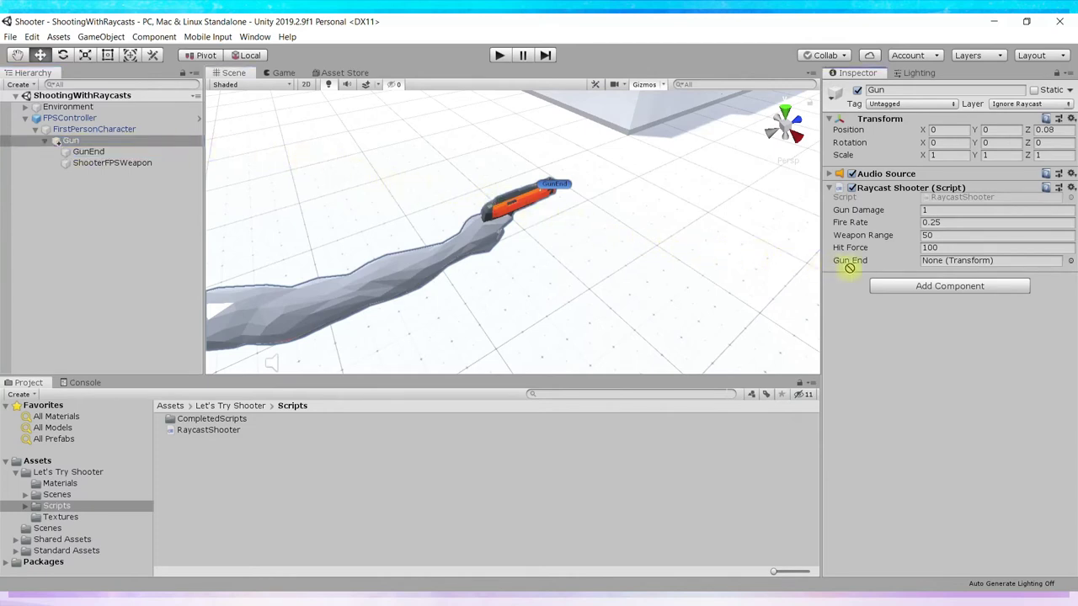
Step: Assign GunEnd to the Raycast Shooter's Gun End field, check its barrel-tip position, and save the scene
{"action": "left_click_drag", "start_coordinate": [608, 235], "coordinate": [955, 269]}
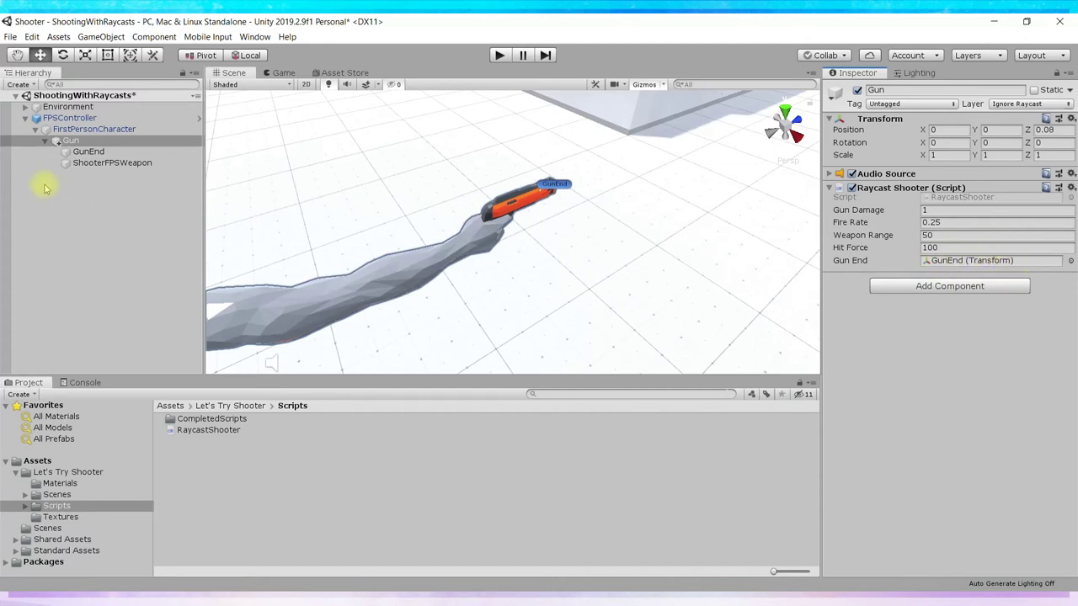
{"action": "left_click", "coordinate": [93, 152]}
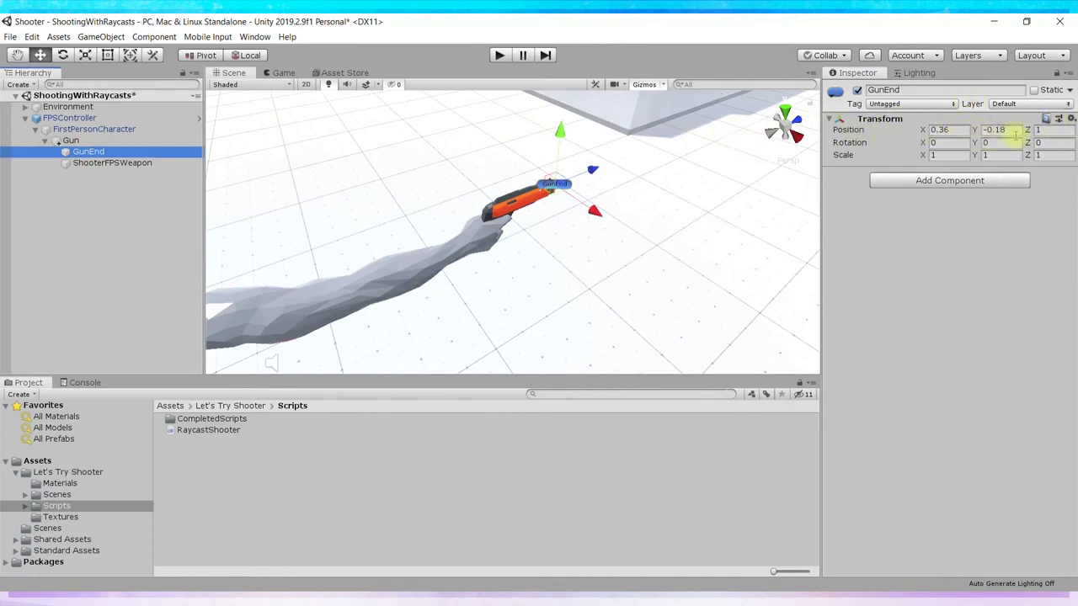
{"action": "key", "text": "ctrl+s"}
{"action": "left_click", "coordinate": [479, 598]}
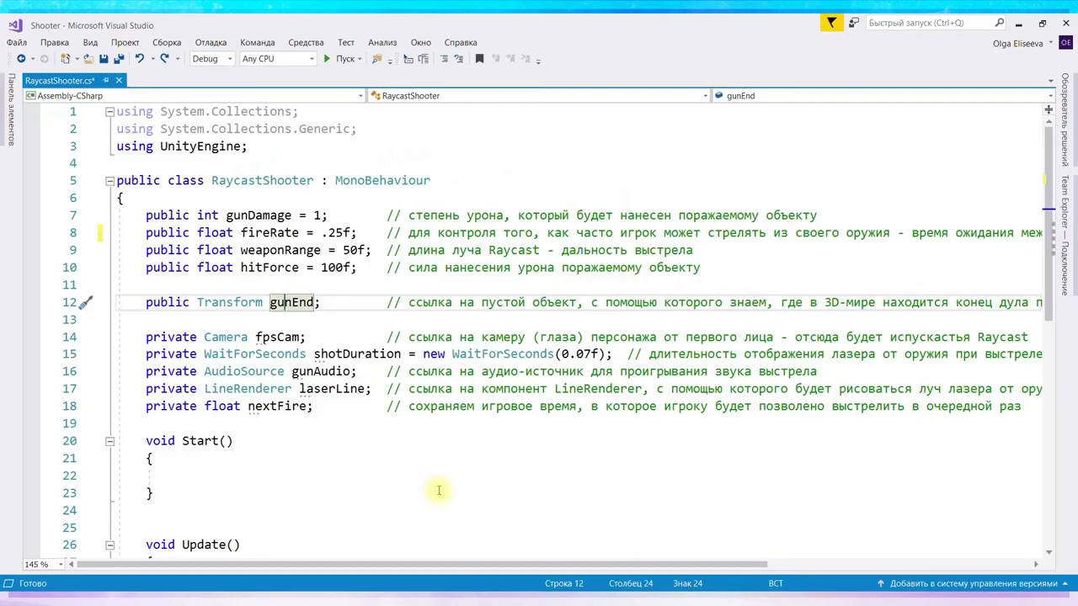
Step: Save the RaycastShooter script with Start() empty and review its field types, such as fpsCam's Camera
{"action": "left_click", "coordinate": [260, 474]}
{"action": "scroll", "coordinate": [459, 345], "scroll_direction": "down", "scroll_amount": 2}
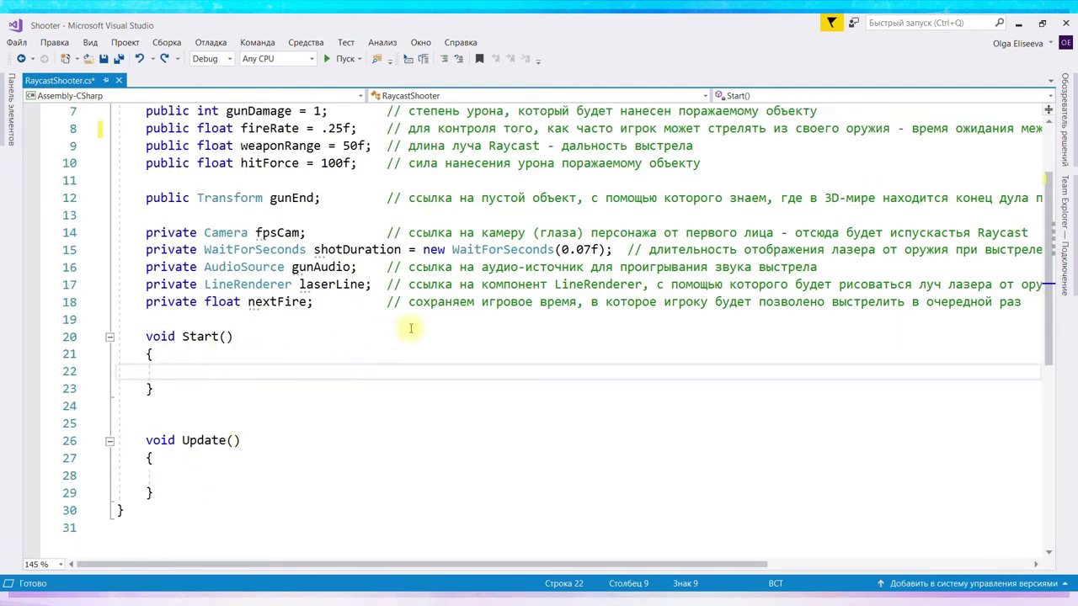
{"action": "scroll", "coordinate": [405, 346], "scroll_direction": "up", "scroll_amount": 1}
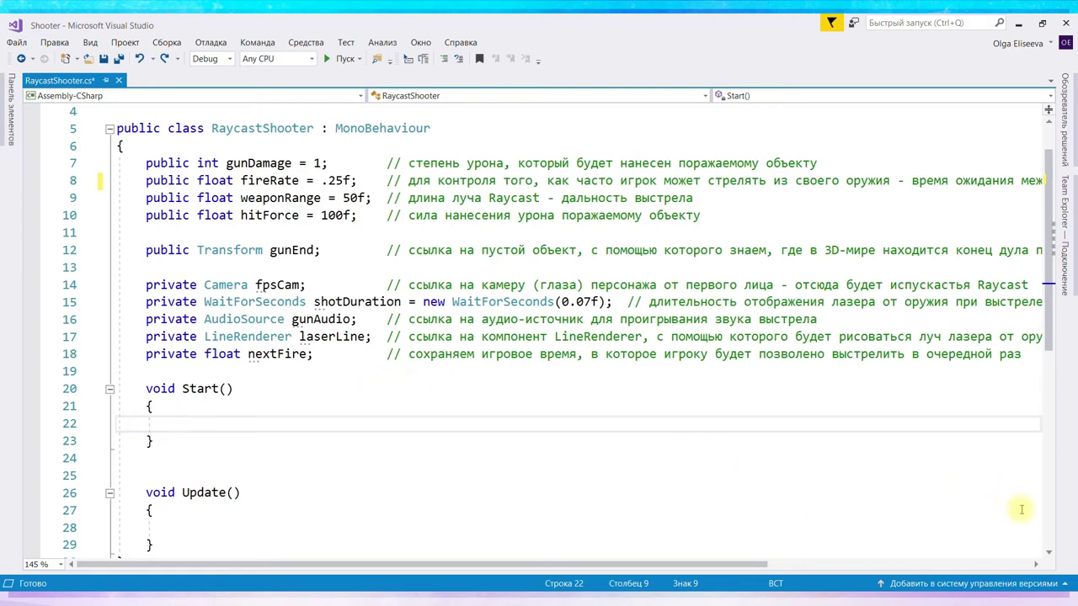
{"action": "key", "text": "ctrl+s"}
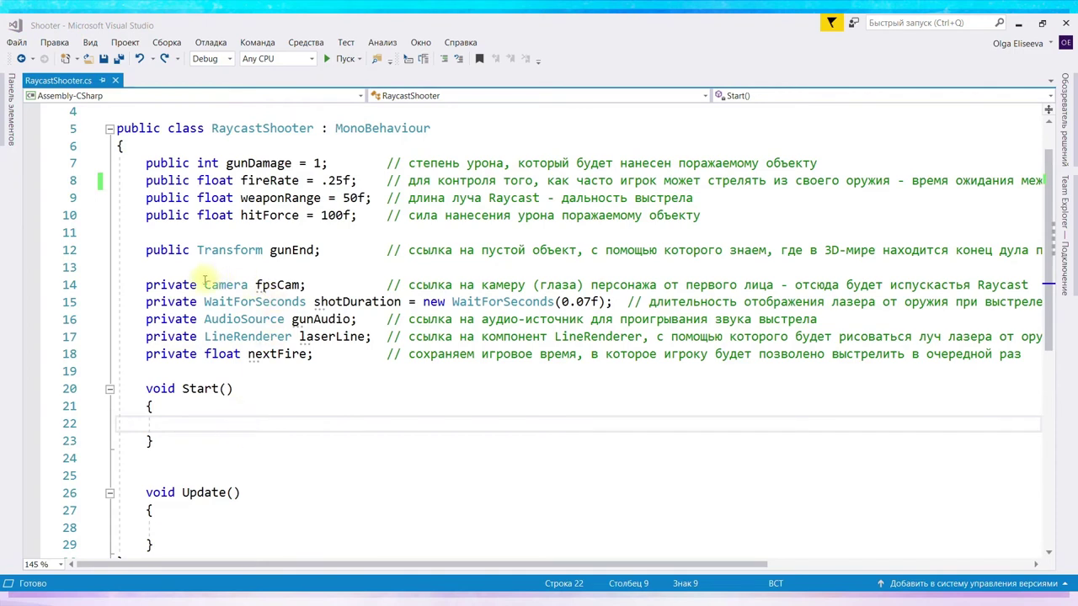
{"action": "mouse_move", "coordinate": [206, 286]}
{"action": "mouse_move", "coordinate": [364, 308]}
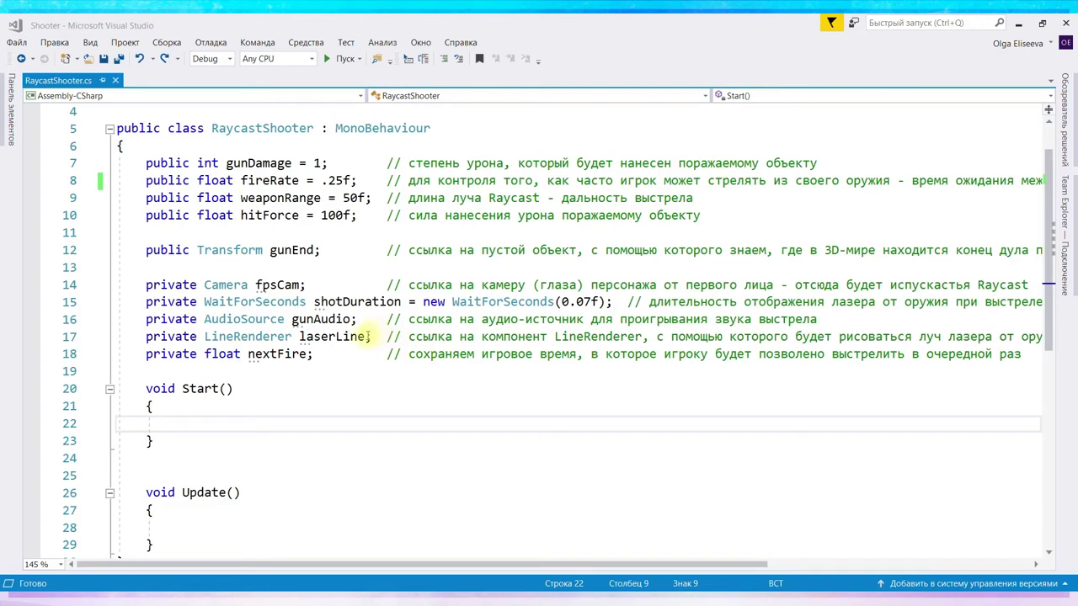
{"action": "mouse_move", "coordinate": [211, 322]}
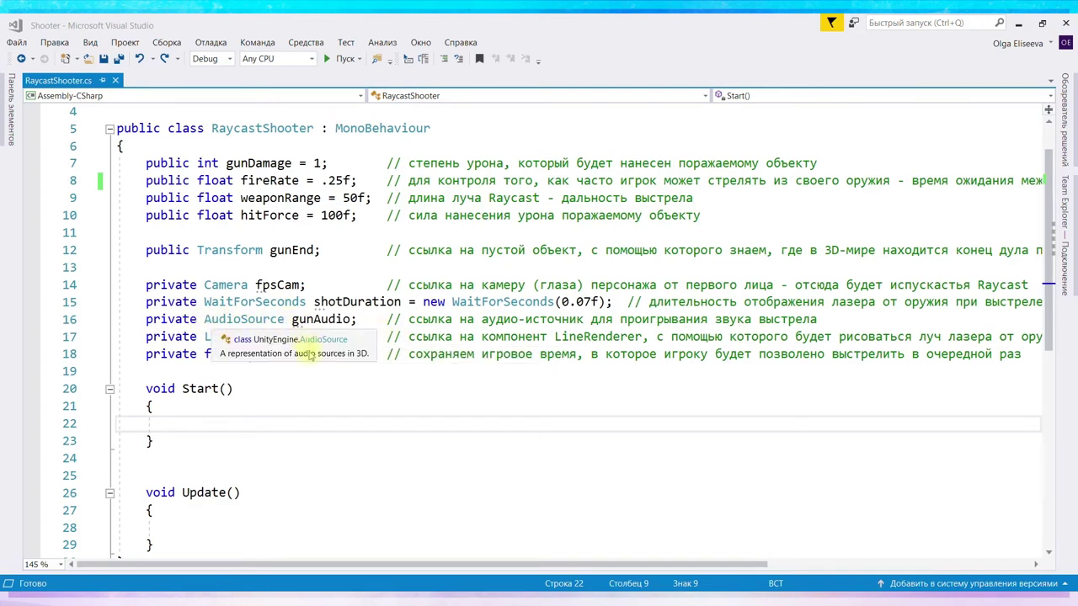
{"action": "mouse_move", "coordinate": [301, 354]}
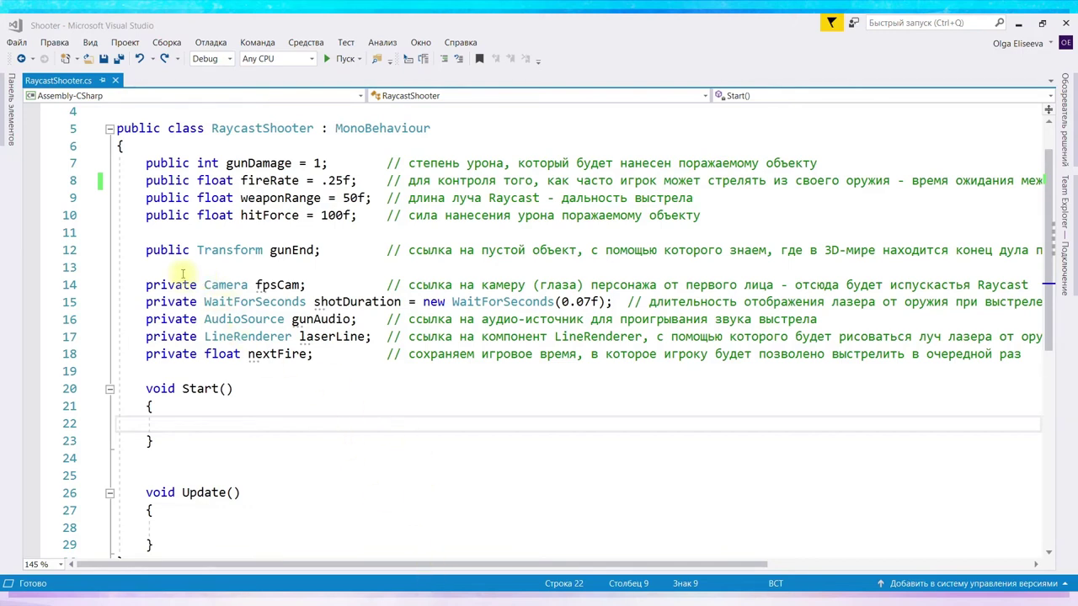
{"action": "left_click", "coordinate": [209, 286]}
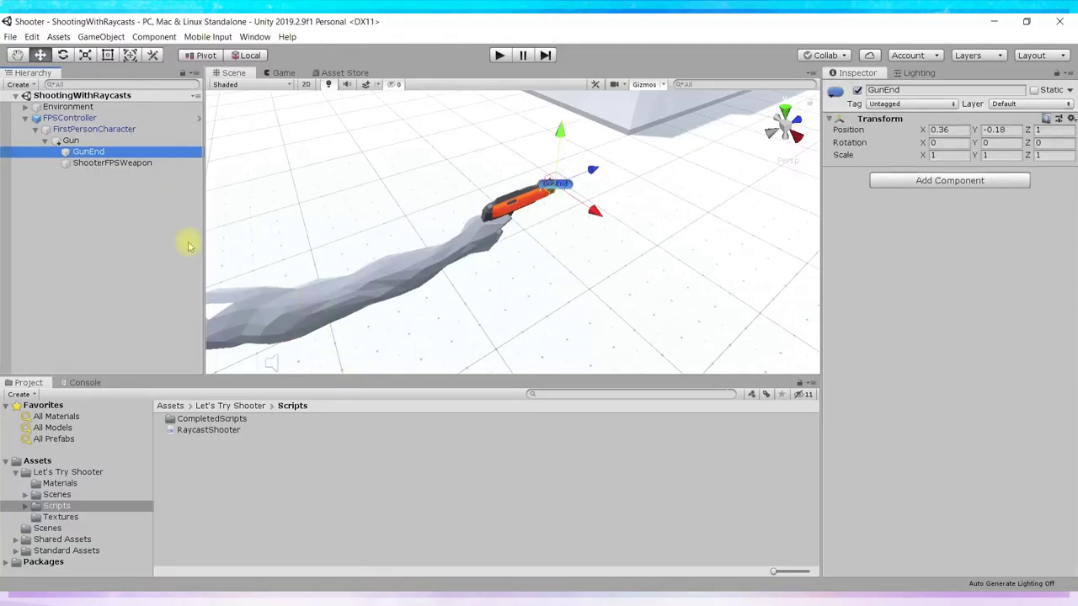
Step: Confirm FirstPersonCharacter under FPSController carries the Camera component
{"action": "scroll", "coordinate": [387, 246], "scroll_direction": "down", "scroll_amount": 4}
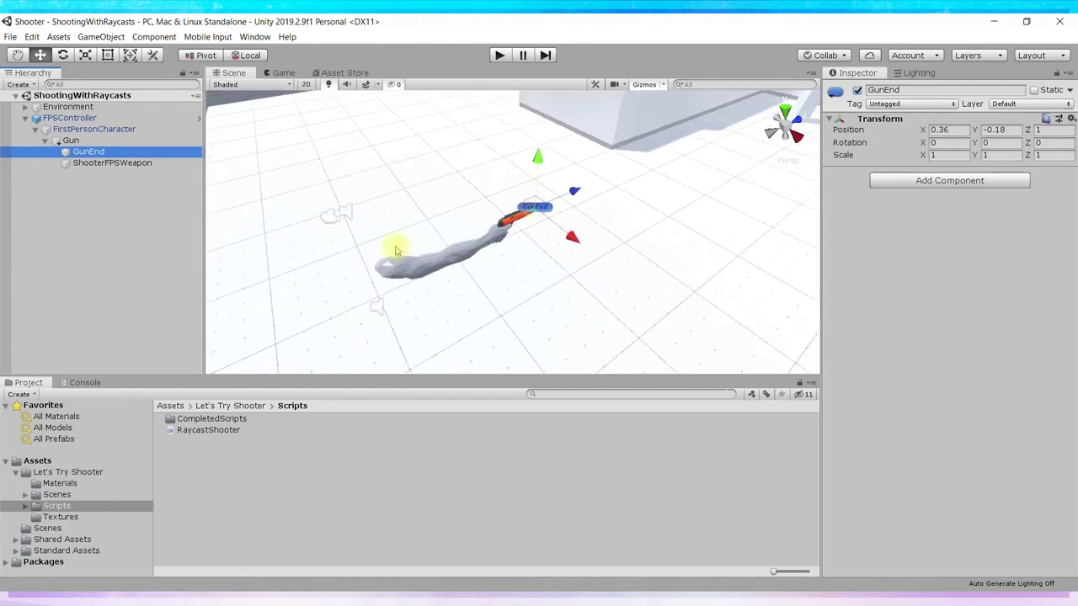
{"action": "left_click", "coordinate": [333, 221]}
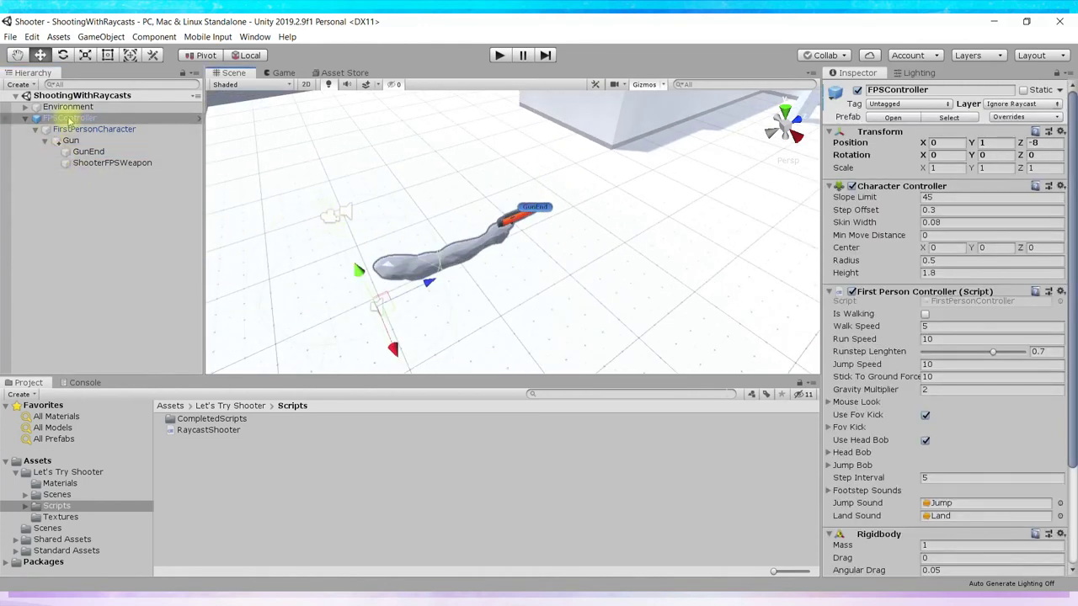
{"action": "left_click", "coordinate": [332, 224]}
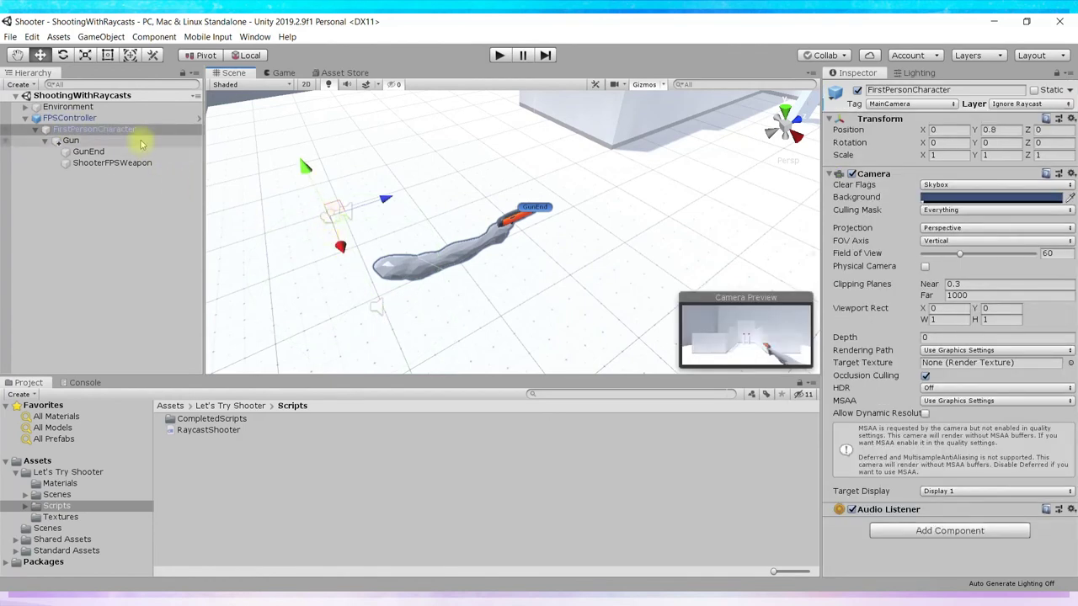
{"action": "left_click", "coordinate": [106, 131]}
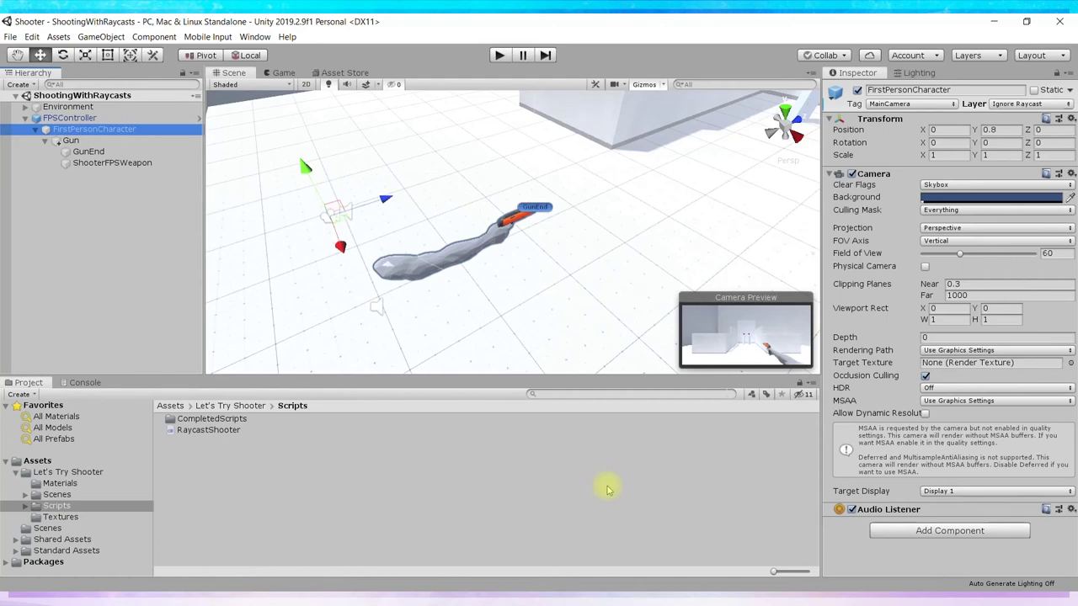
{"action": "mouse_move", "coordinate": [457, 584]}
{"action": "left_click", "coordinate": [446, 476]}
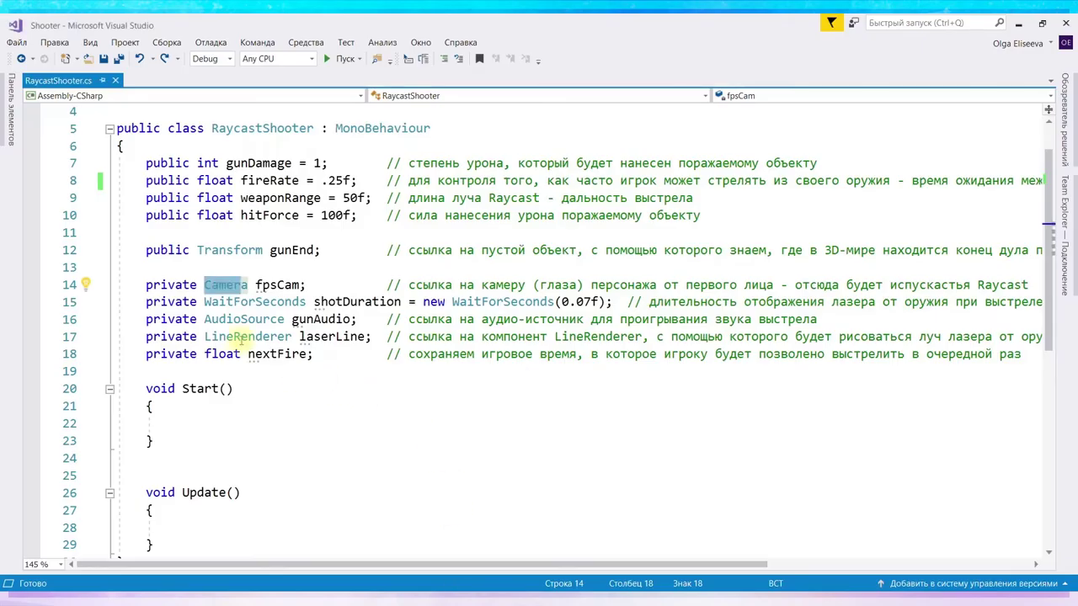
Step: Compare the Gun object's components with FirstPersonCharacter's Camera component in Unity
{"action": "left_click", "coordinate": [237, 414]}
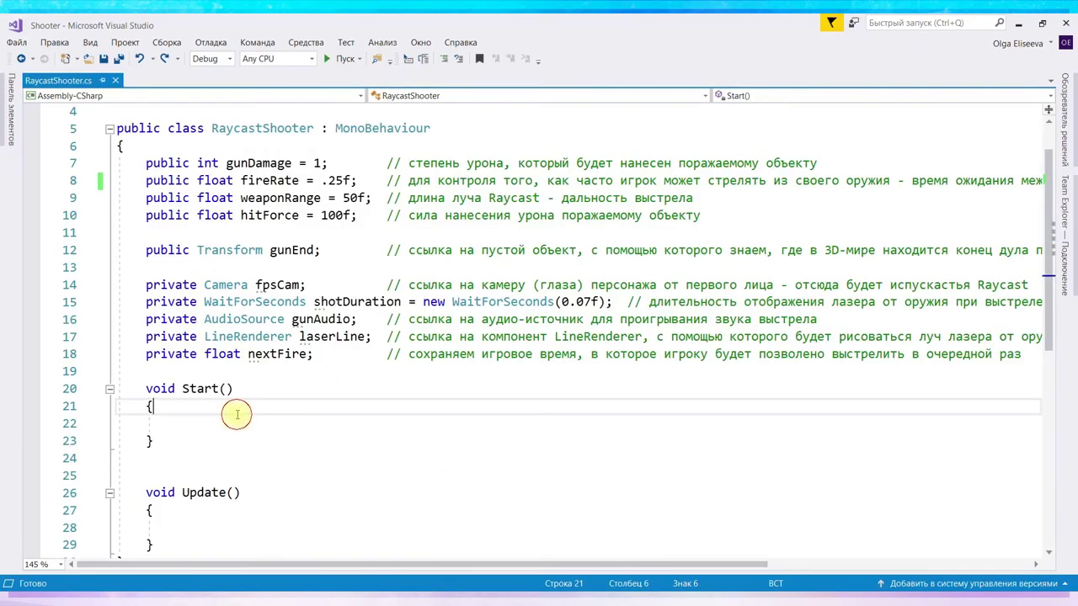
{"action": "left_click", "coordinate": [227, 426]}
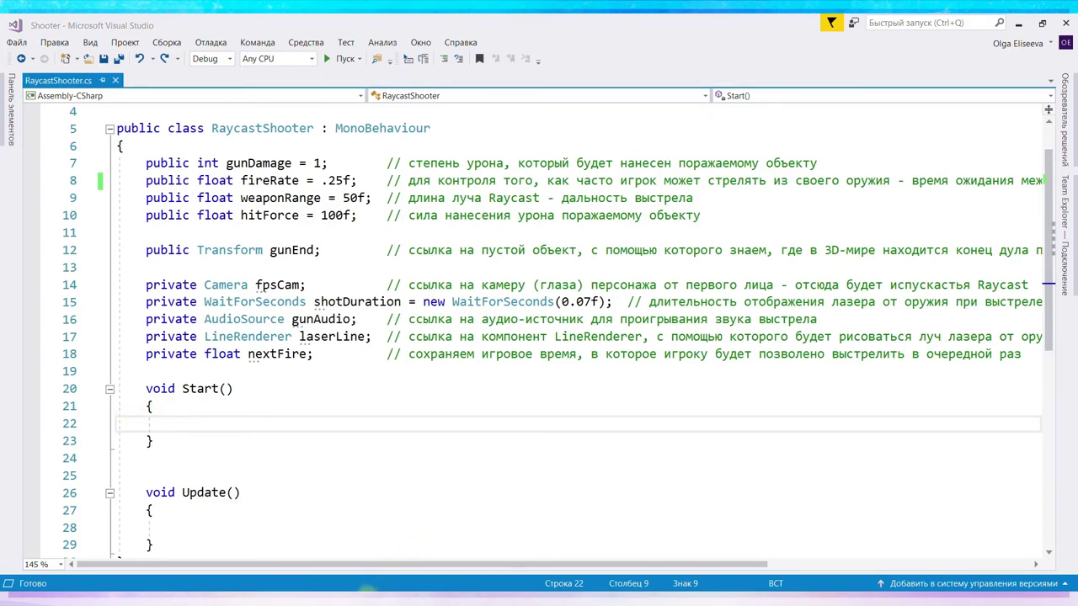
{"action": "left_click", "coordinate": [376, 583]}
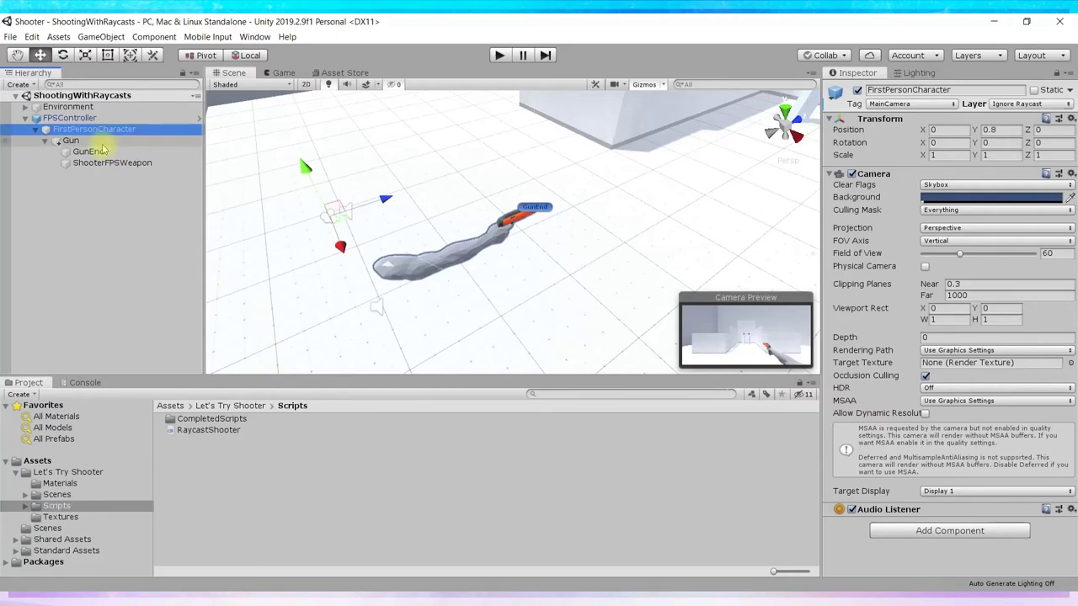
{"action": "left_click", "coordinate": [72, 141]}
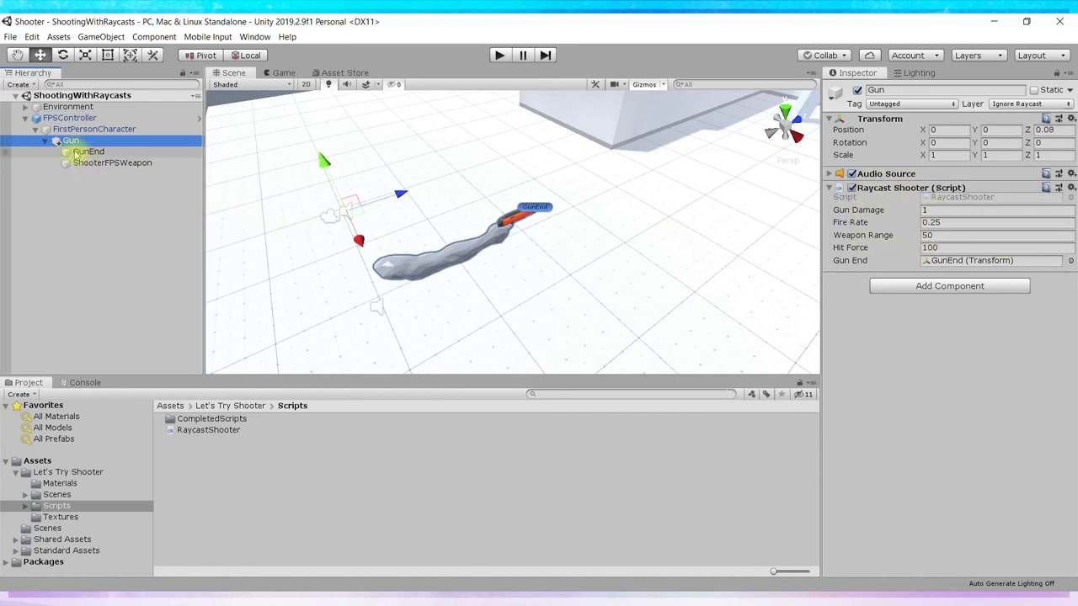
{"action": "left_click", "coordinate": [88, 129]}
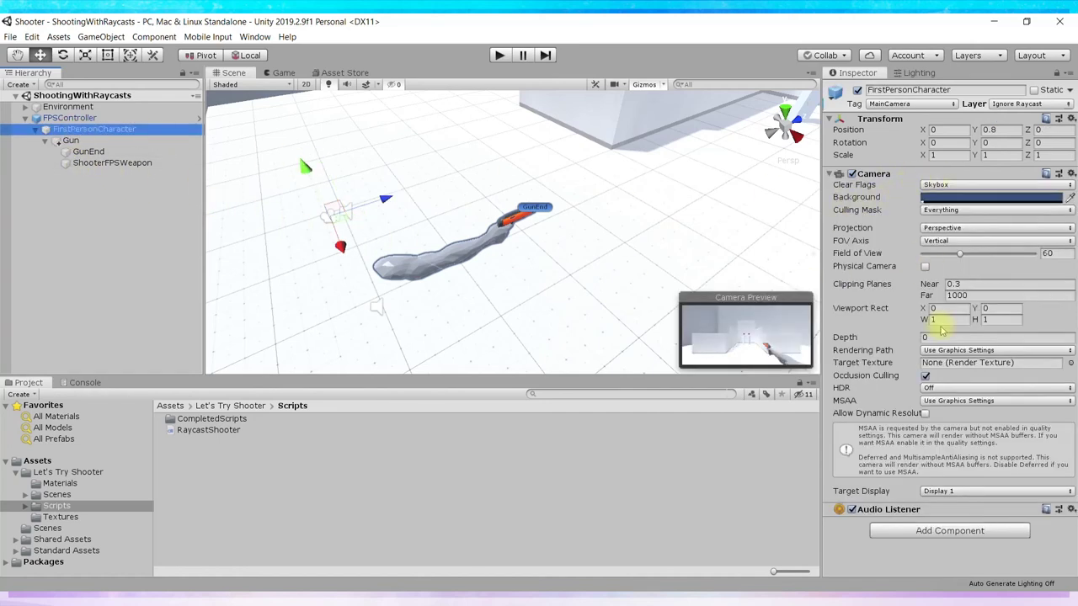
{"action": "left_click", "coordinate": [118, 141]}
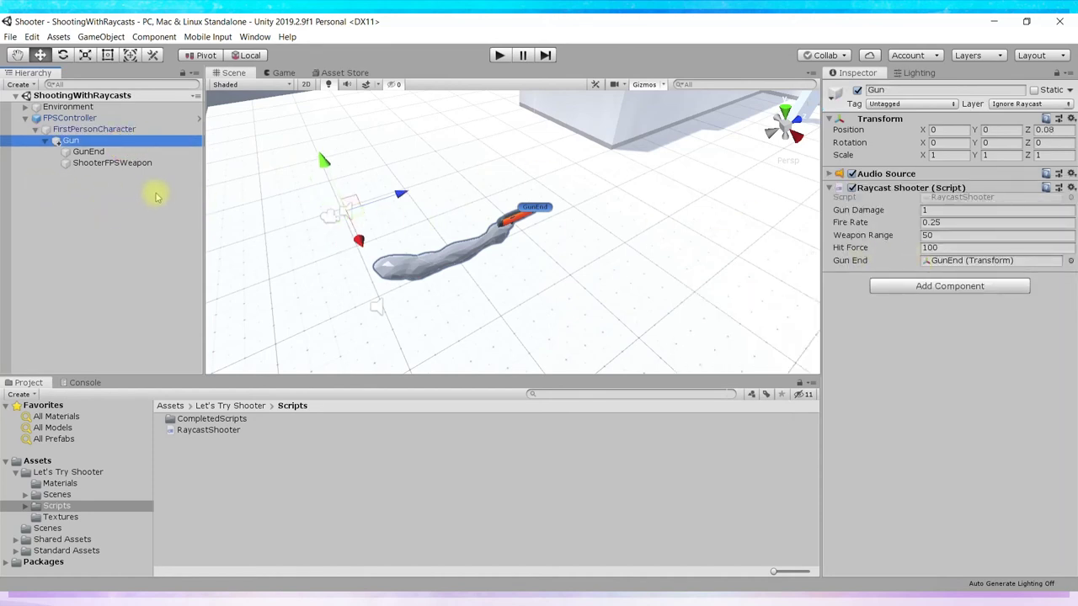
Step: Check the AudioSource type of the gunAudio field on line 16 of the script
{"action": "key", "text": "alt+Tab"}
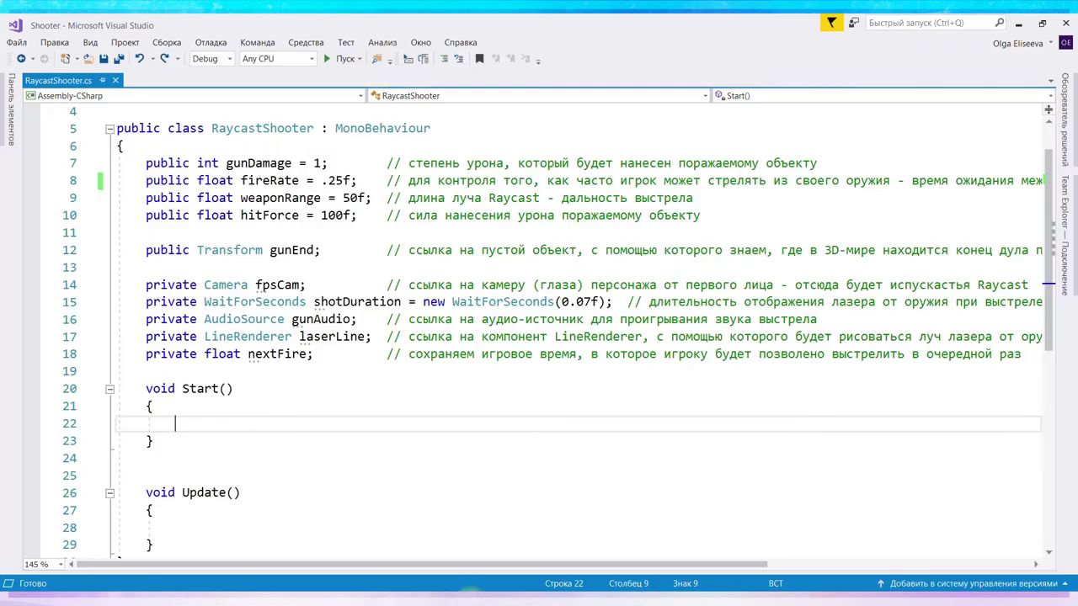
{"action": "left_click_drag", "start_coordinate": [204, 320], "coordinate": [279, 325]}
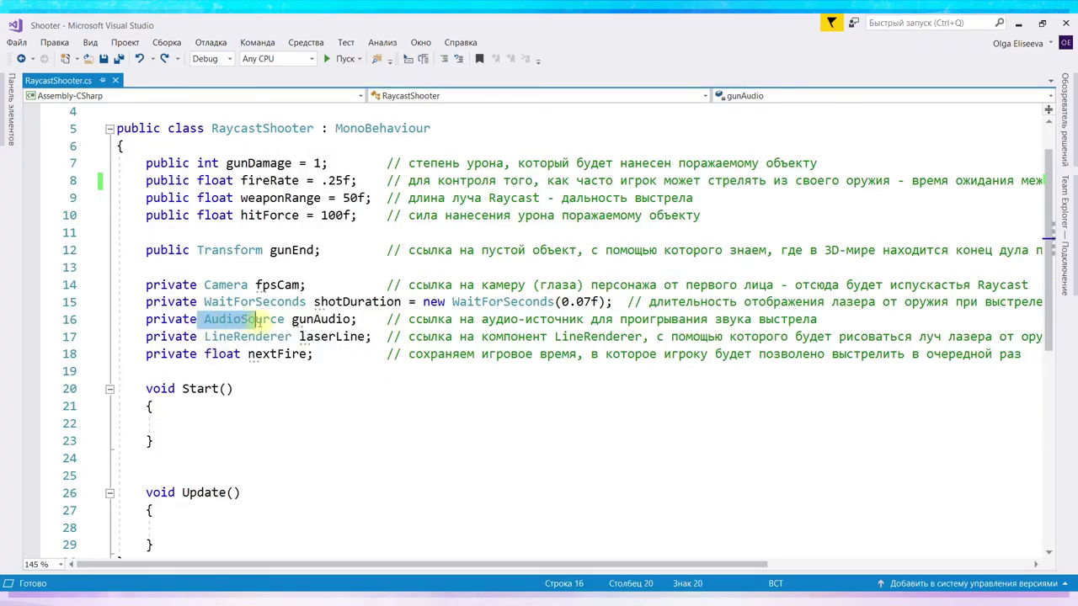
{"action": "left_click", "coordinate": [293, 320]}
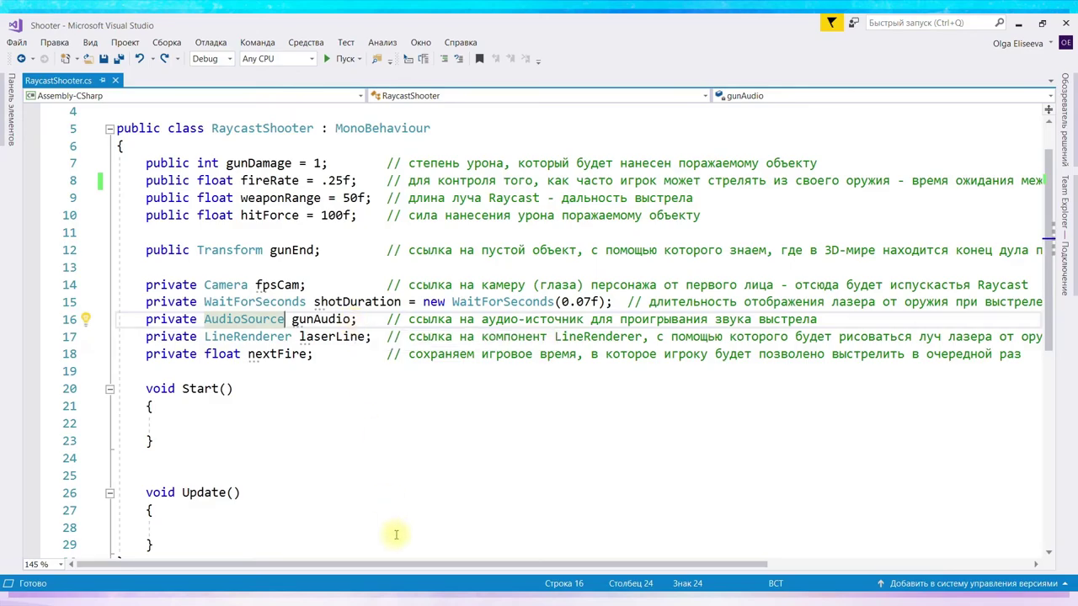
{"action": "key", "text": "alt+Tab"}
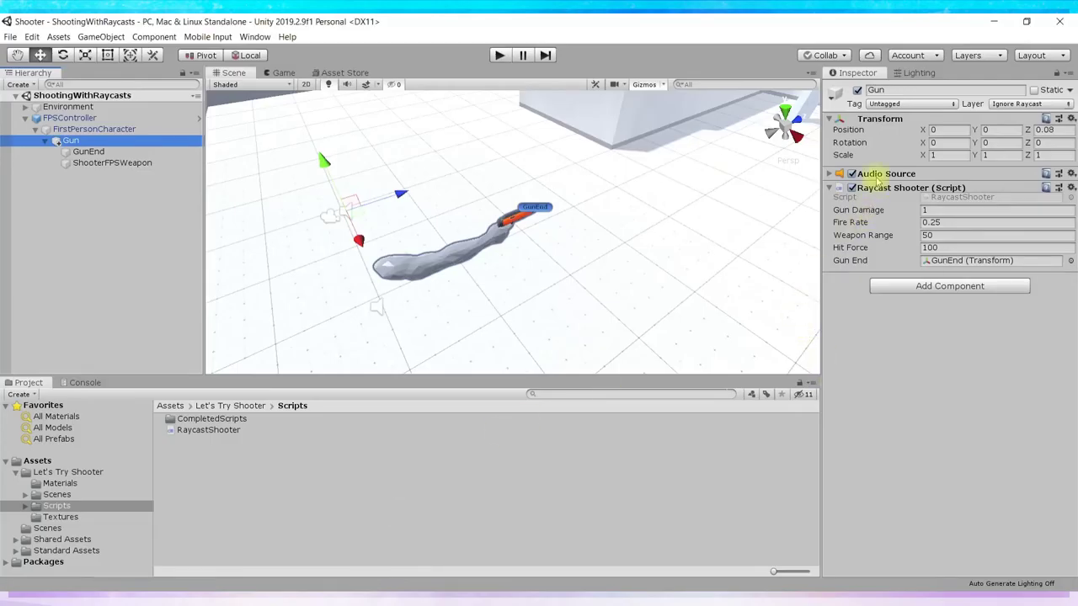
Step: Preview the ShooterWeapon clip assigned to the Gun's Audio Source, then reselect Gun
{"action": "left_click", "coordinate": [876, 175]}
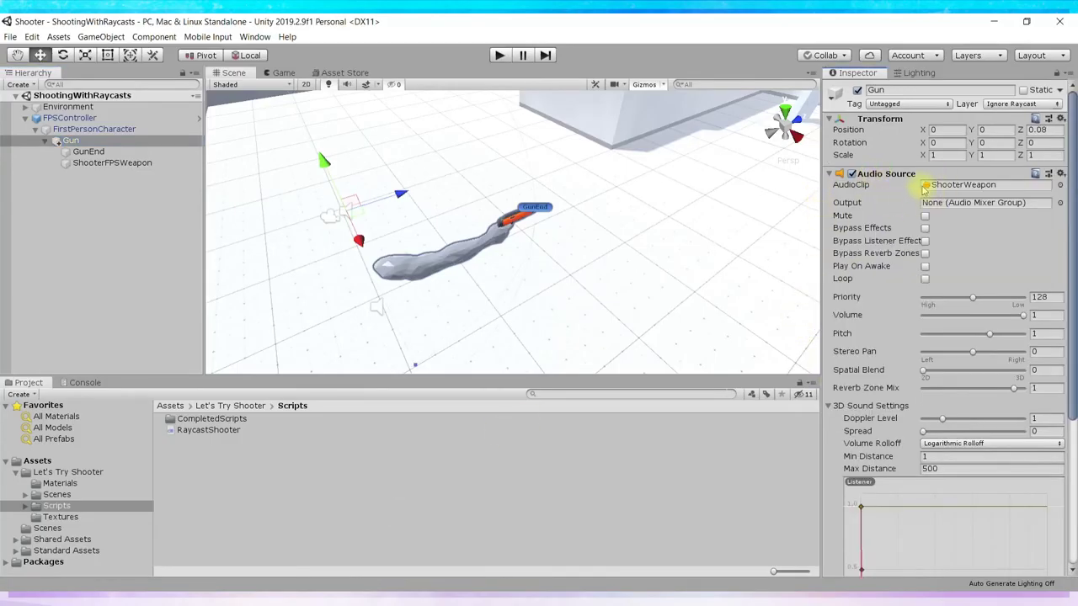
{"action": "left_click", "coordinate": [968, 187]}
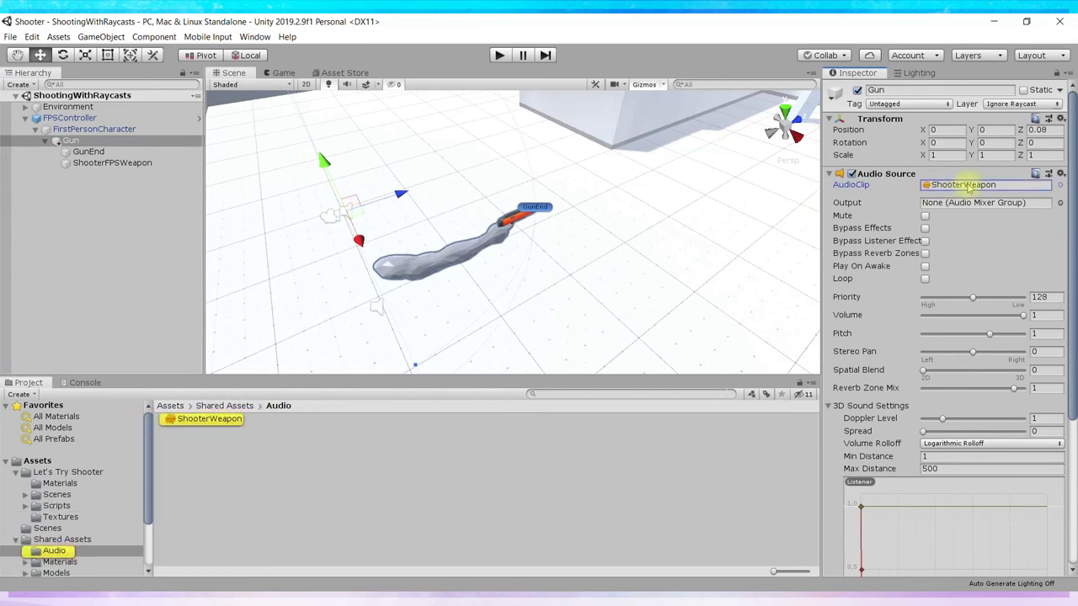
{"action": "left_click", "coordinate": [187, 424]}
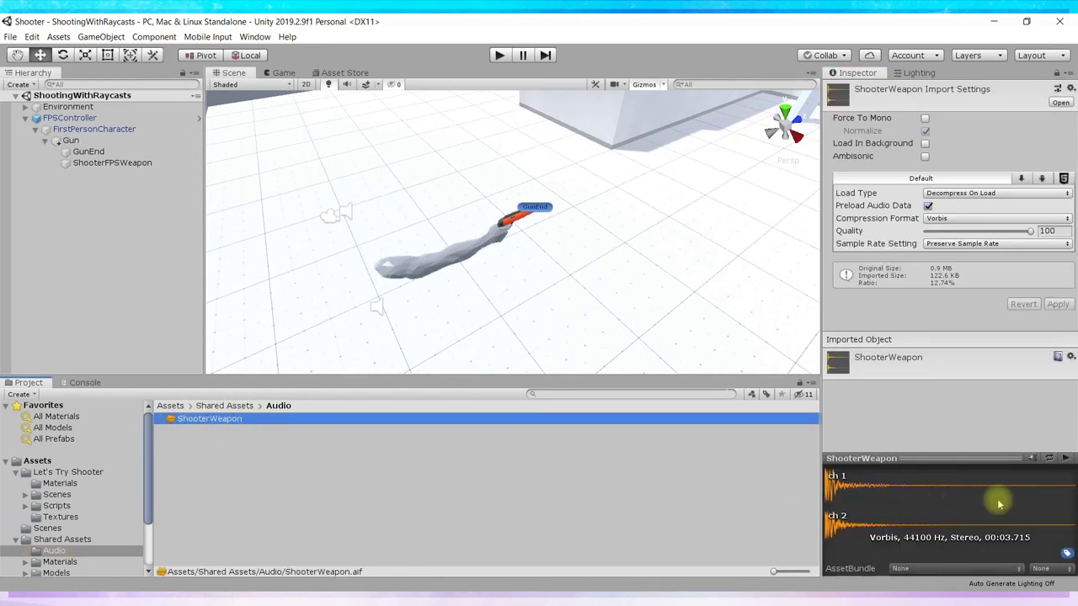
{"action": "left_click", "coordinate": [1066, 463]}
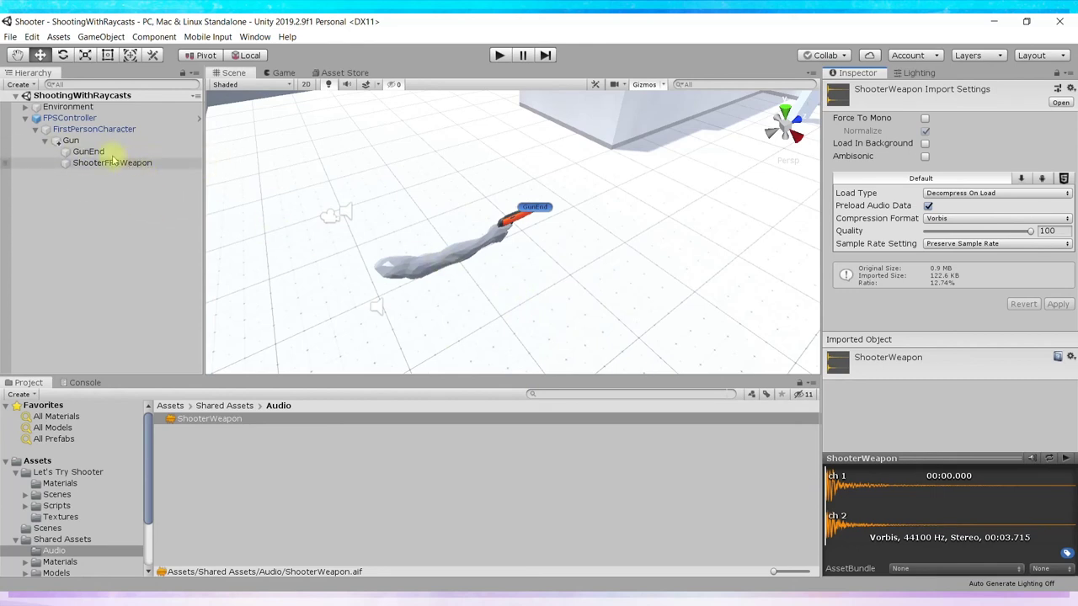
{"action": "left_click", "coordinate": [64, 142]}
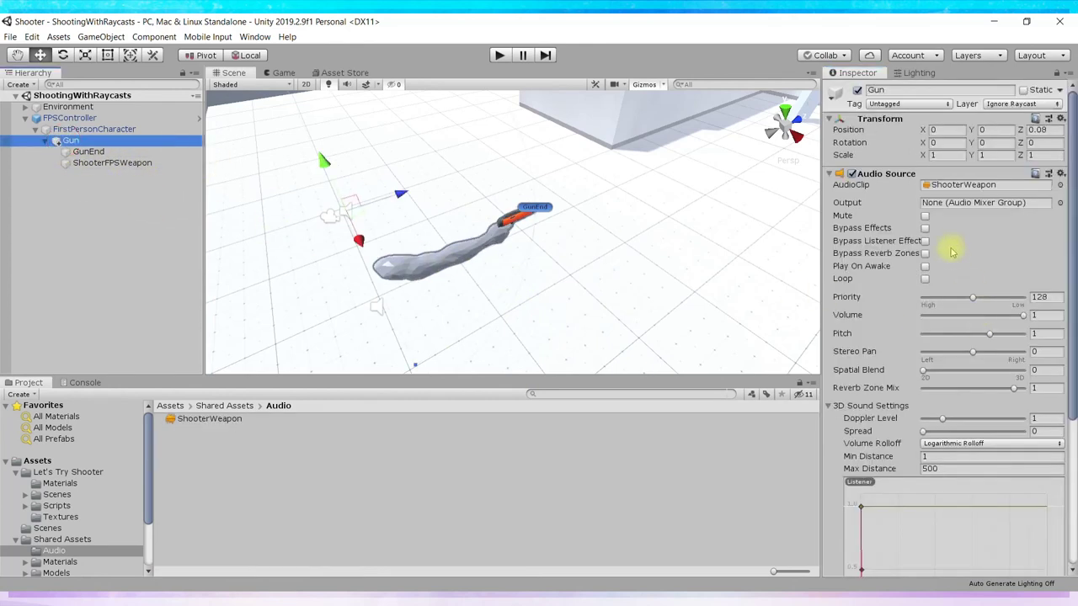
{"action": "left_click", "coordinate": [883, 175]}
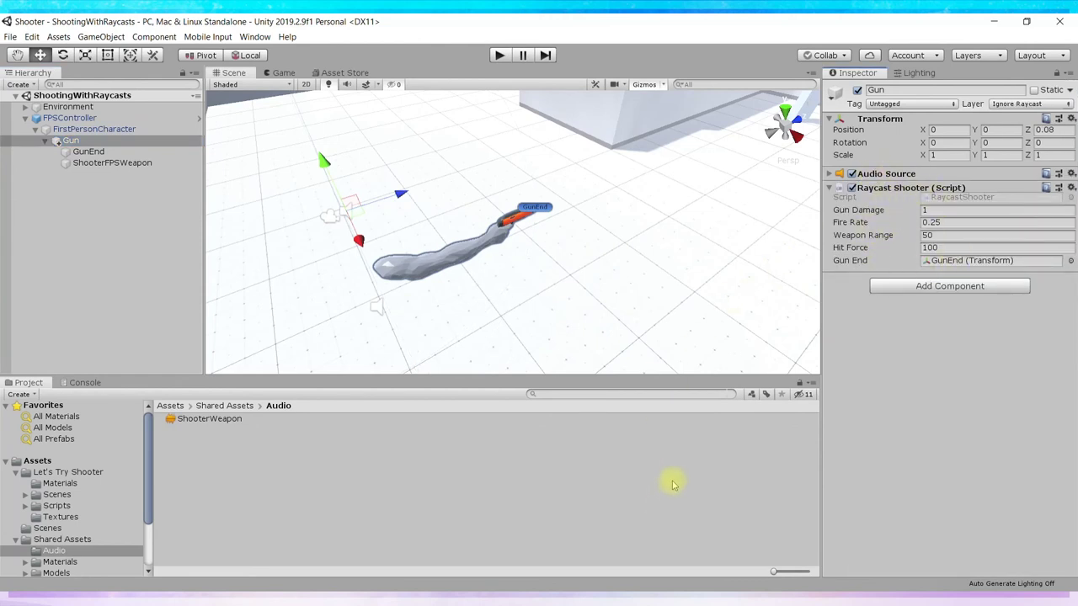
{"action": "key", "text": "alt+Tab"}
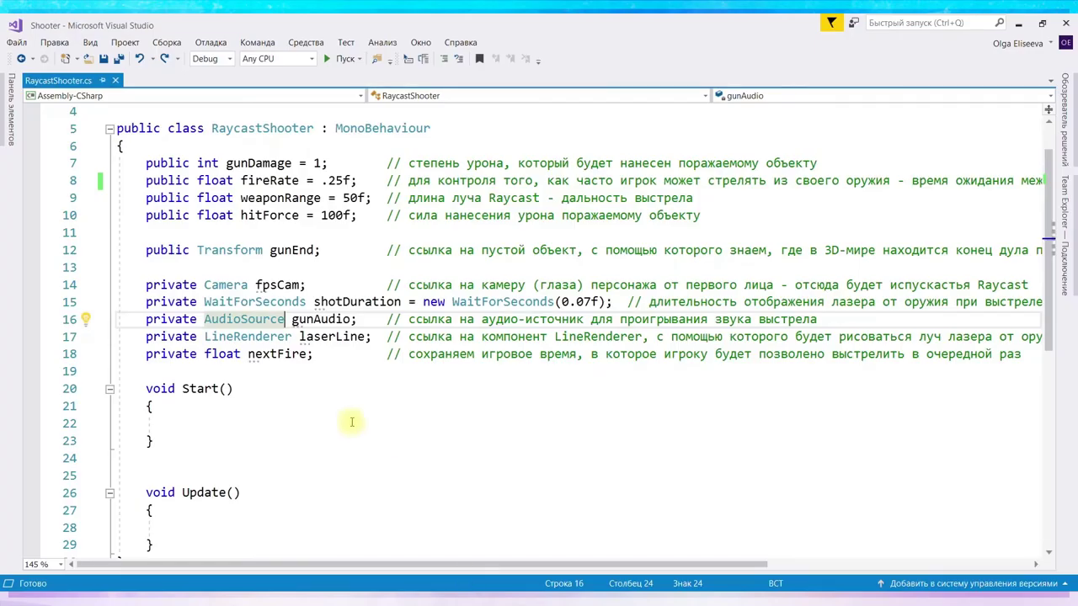
Step: Write gunAudio = GetComponent<AudioSource>(); on the empty line inside Start()
{"action": "left_click", "coordinate": [233, 422]}
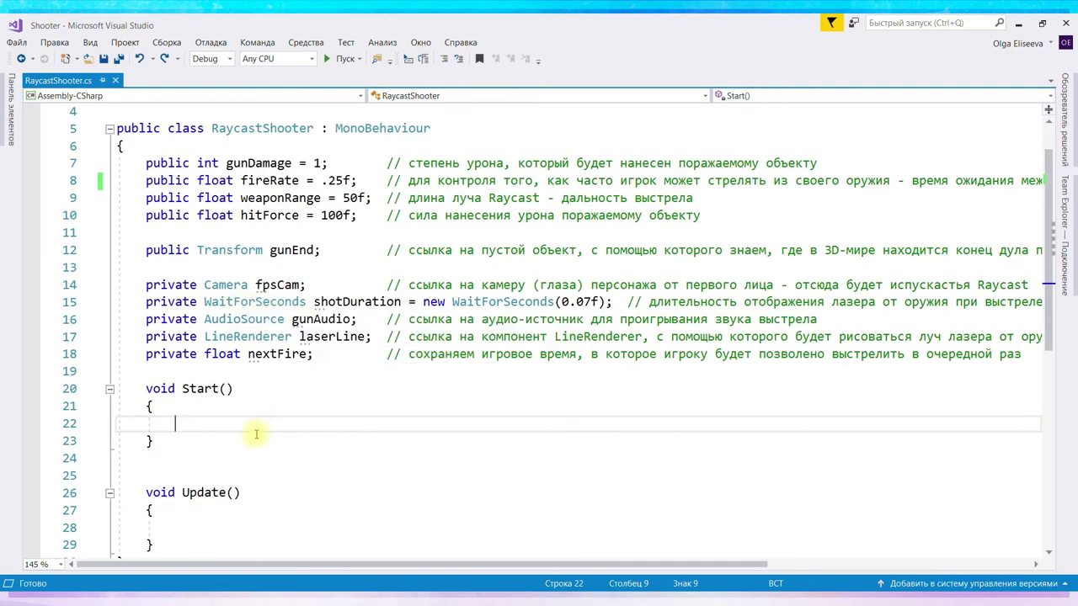
{"action": "type", "text": "gun"}
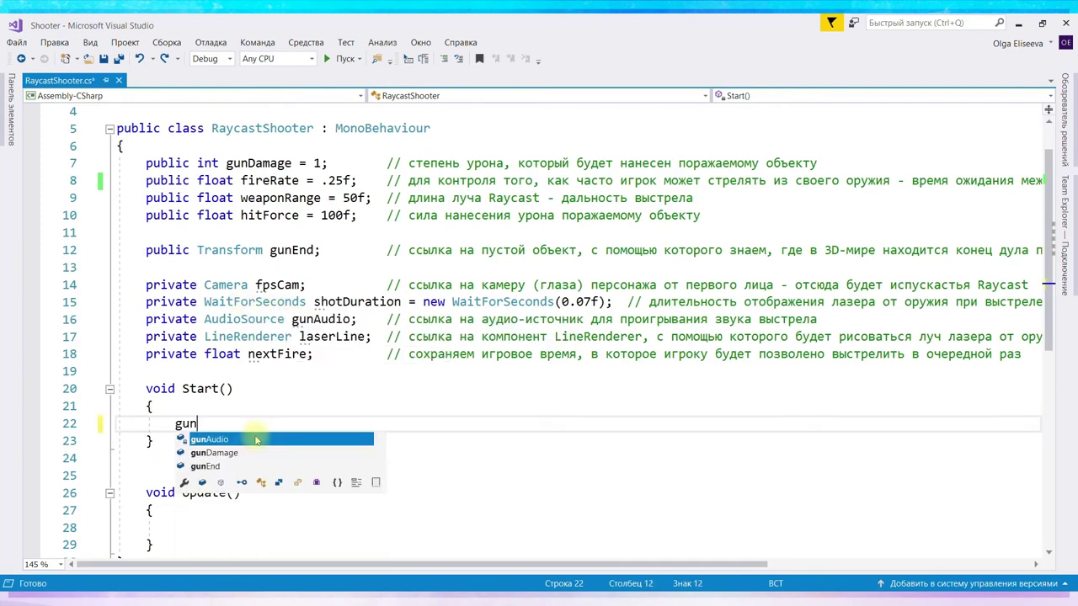
{"action": "key", "text": "Tab"}
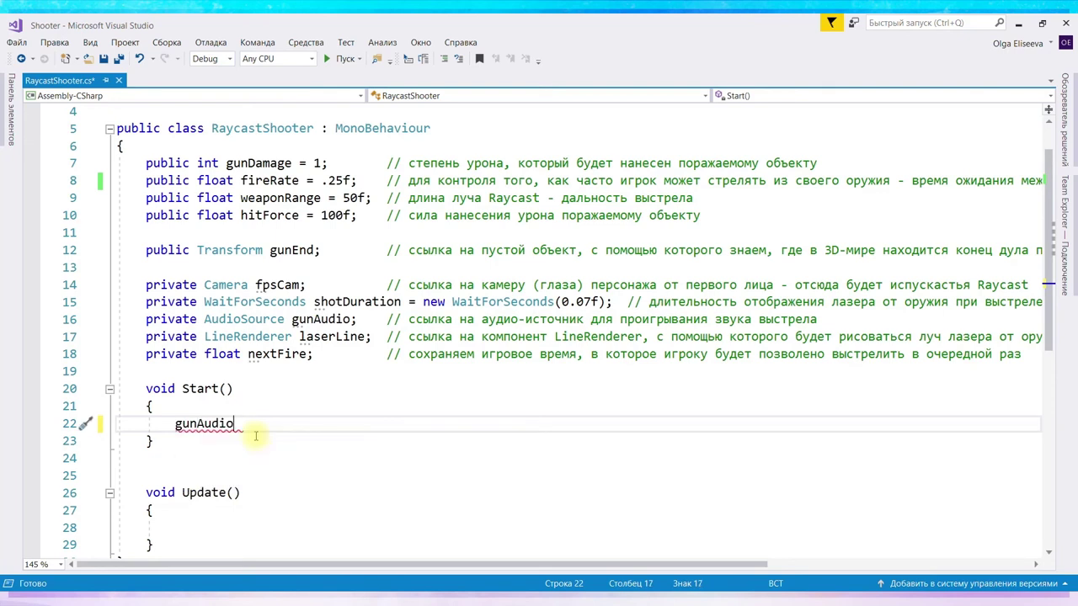
{"action": "type", "text": " ="}
{"action": "type", "text": " Get"}
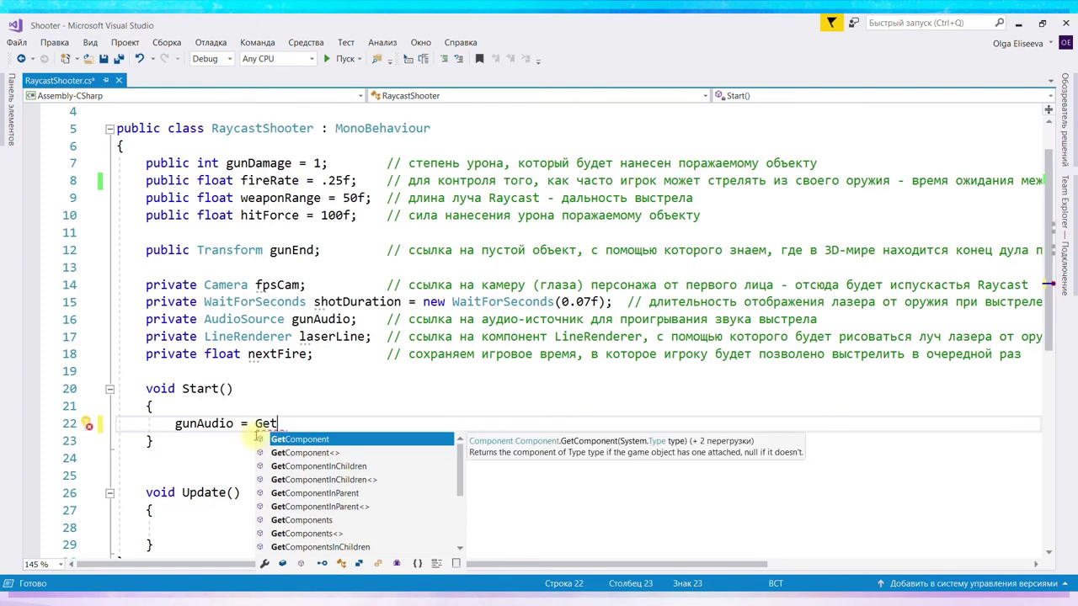
{"action": "key", "text": "Tab"}
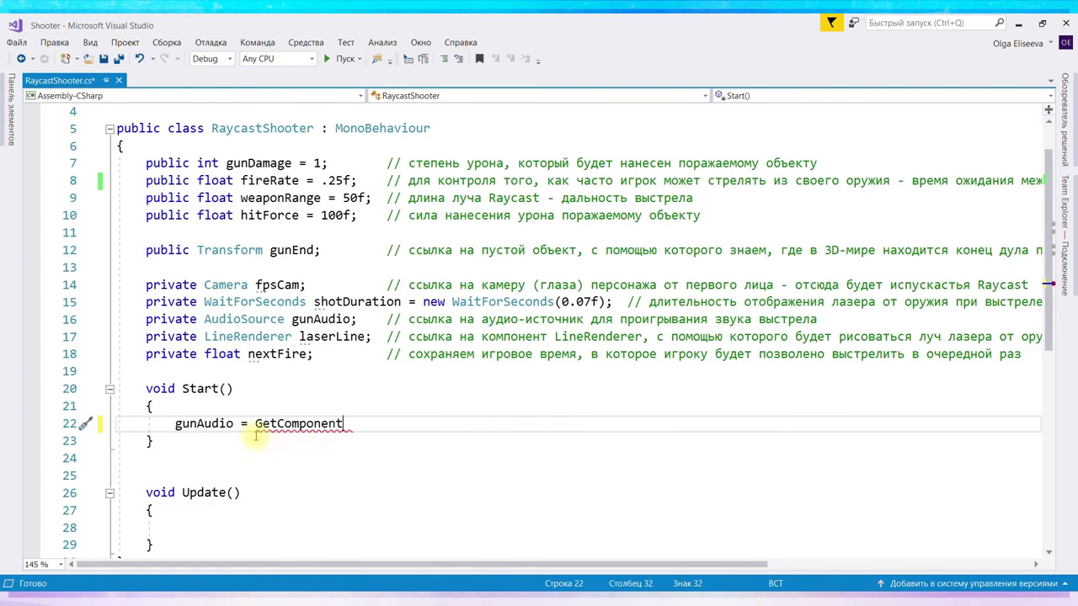
{"action": "type", "text": "<>"}
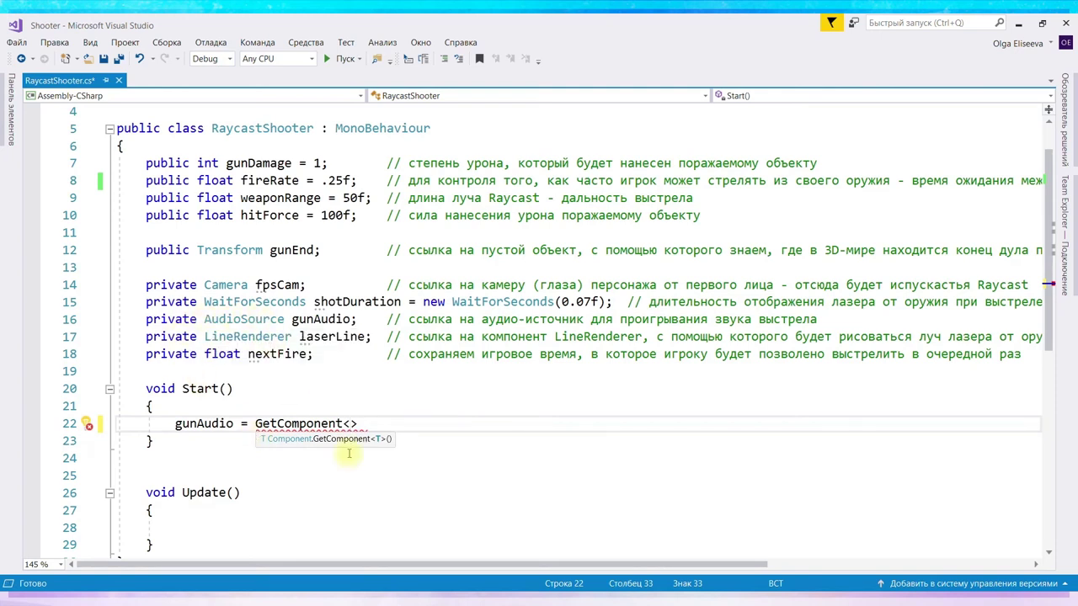
{"action": "type", "text": "Au"}
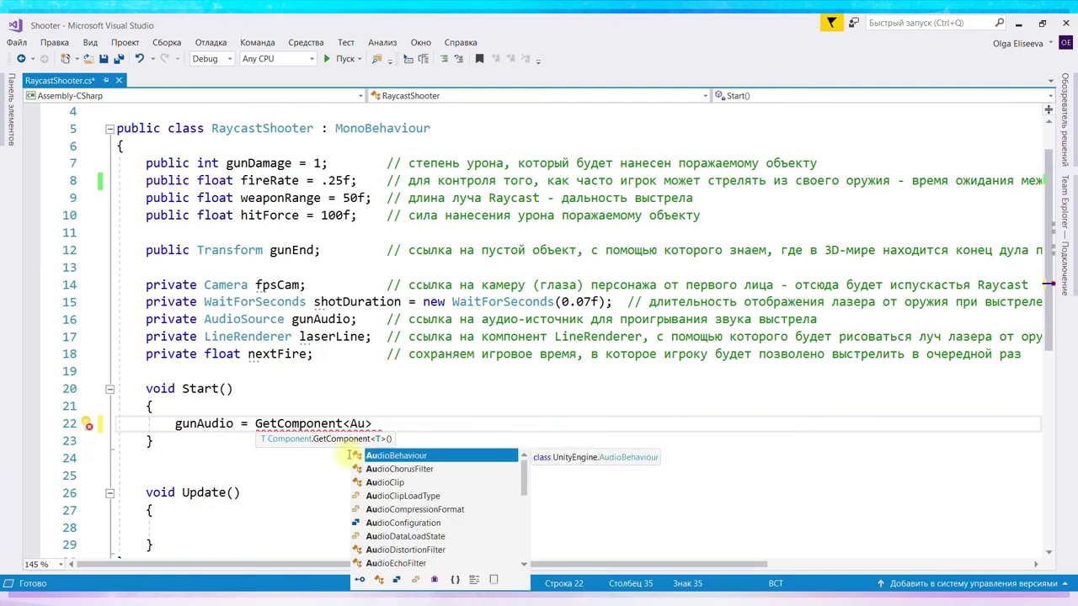
{"action": "type", "text": "dio"}
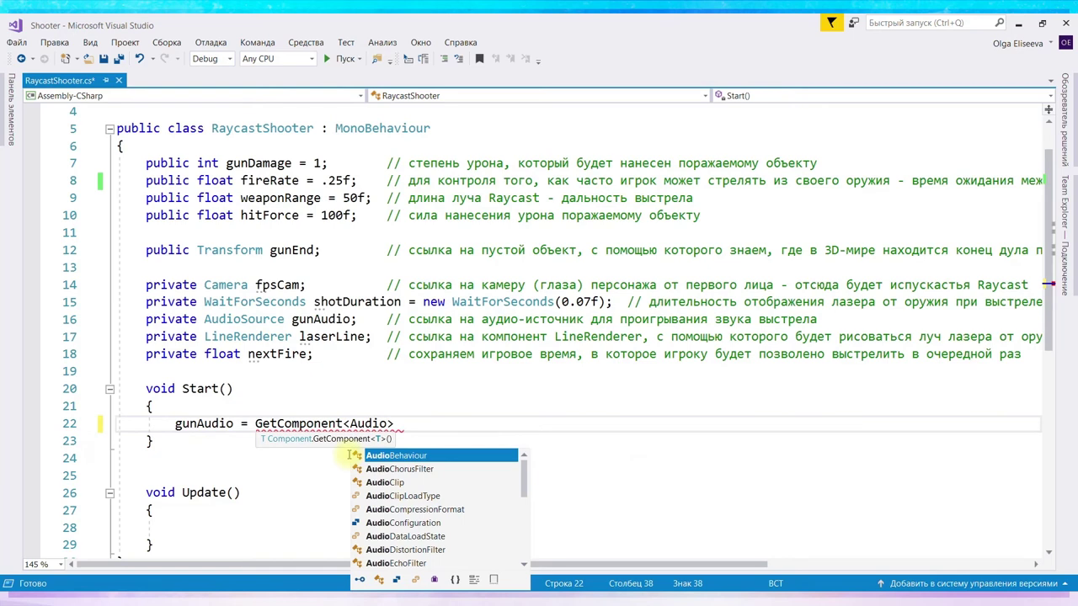
{"action": "type", "text": "s"}
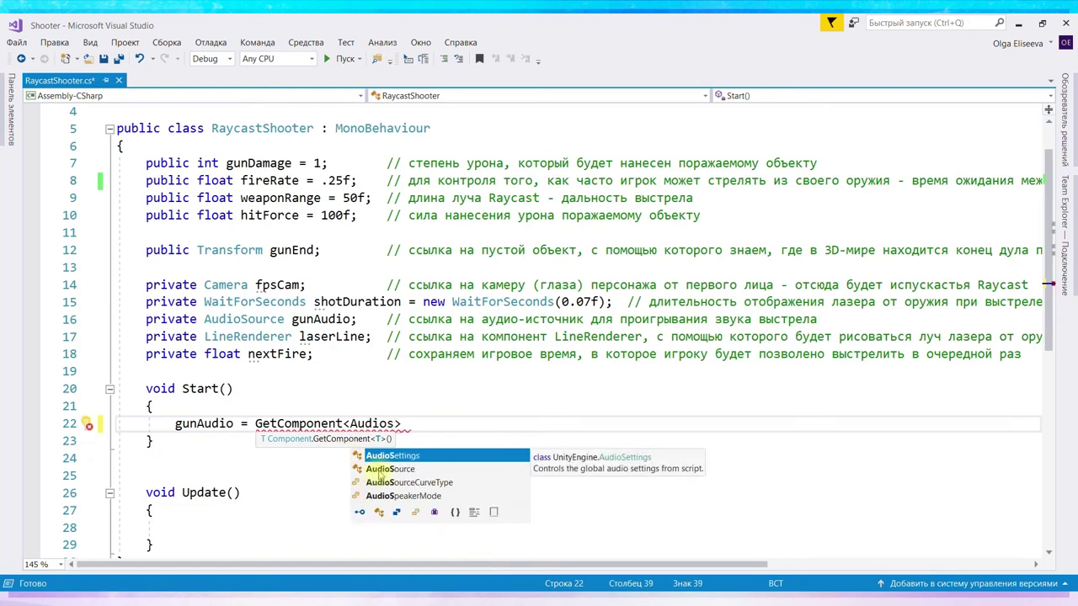
{"action": "double_click", "coordinate": [380, 474]}
{"action": "left_click", "coordinate": [443, 424]}
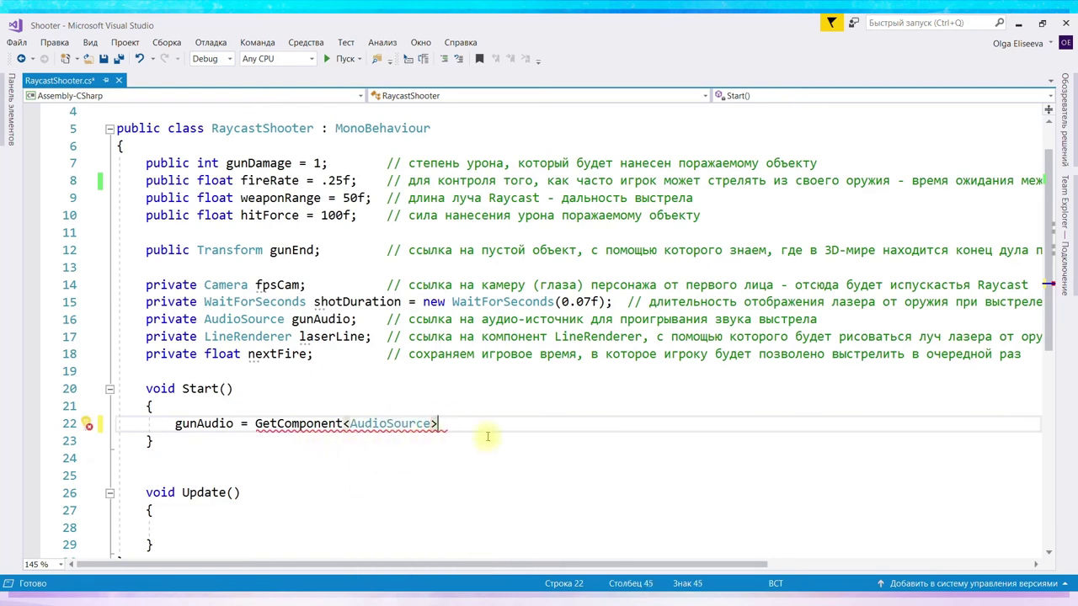
{"action": "type", "text": "()"}
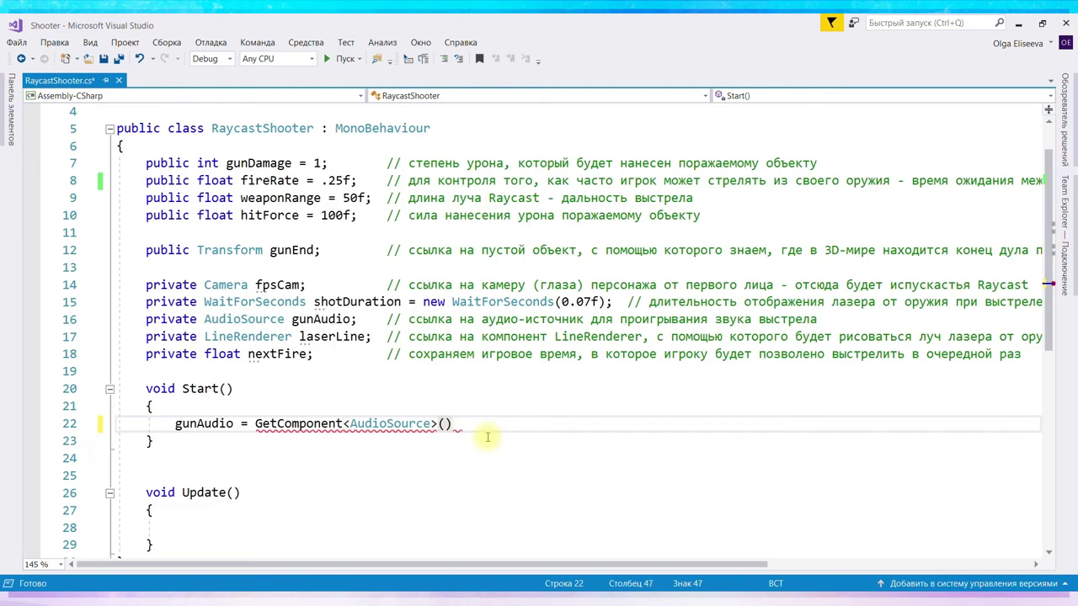
{"action": "type", "text": ";"}
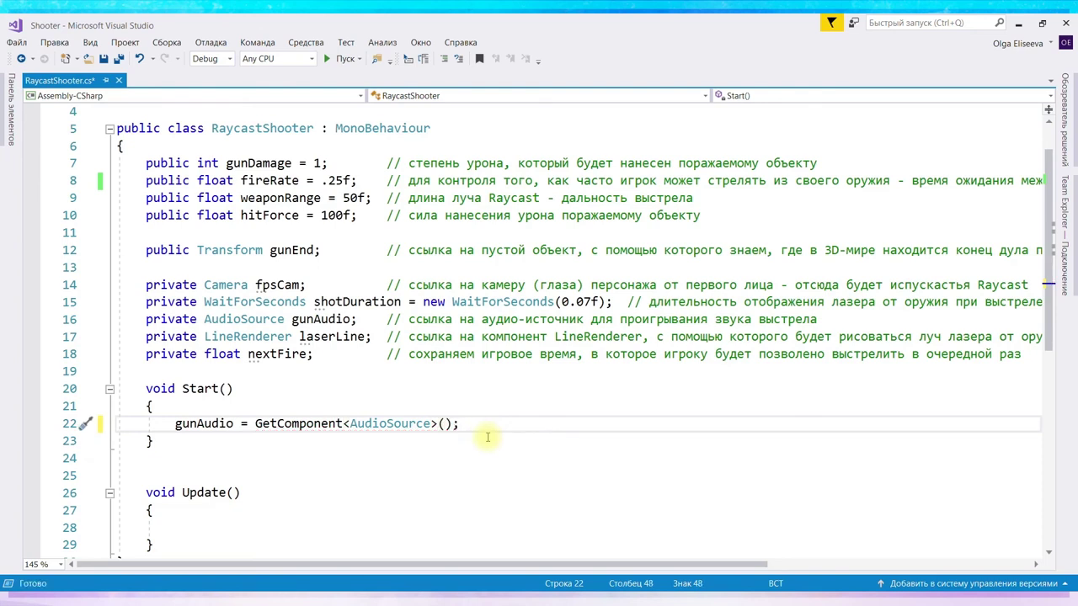
{"action": "mouse_move", "coordinate": [258, 424]}
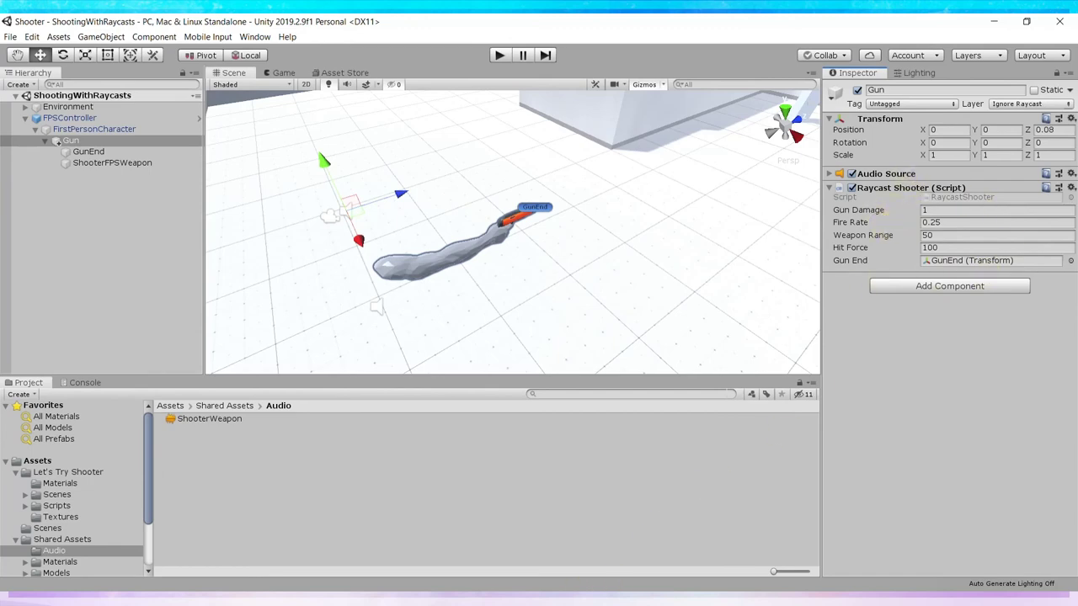
Step: Review the gunAudio = GetComponent<AudioSource>() line, then place the caret on the empty line below
{"action": "mouse_move", "coordinate": [496, 581]}
{"action": "left_click", "coordinate": [476, 548]}
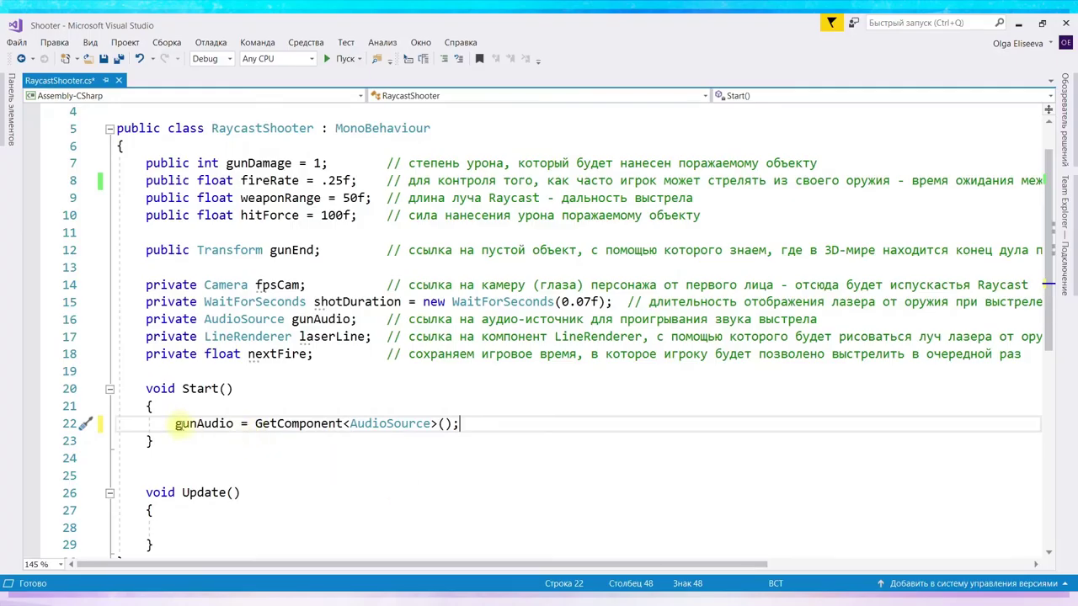
{"action": "left_click", "coordinate": [188, 426]}
{"action": "left_click", "coordinate": [234, 425]}
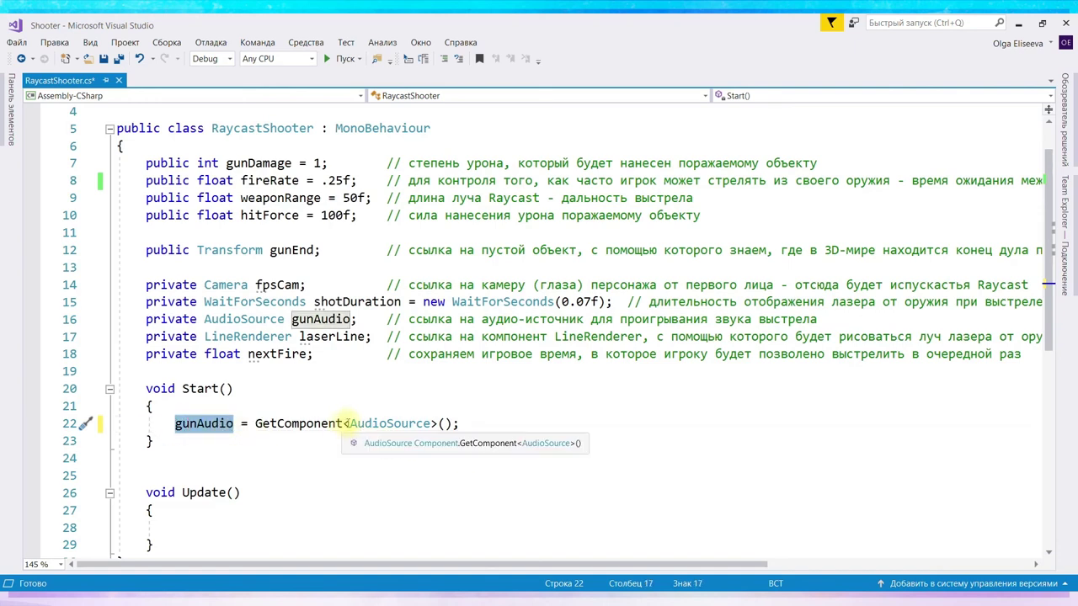
{"action": "left_click_drag", "start_coordinate": [351, 424], "coordinate": [430, 423]}
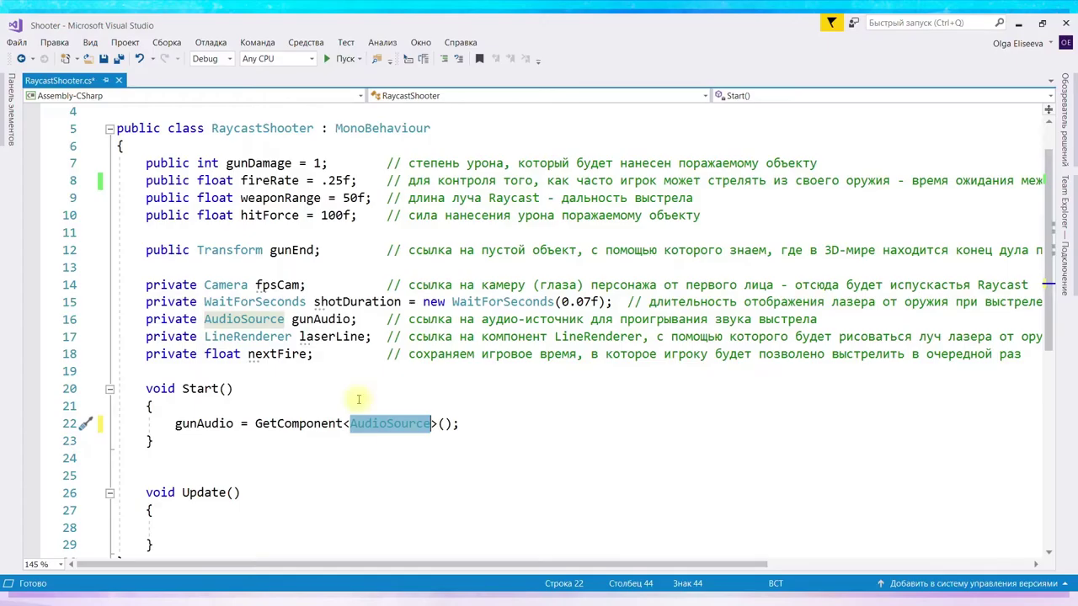
{"action": "left_click", "coordinate": [622, 445]}
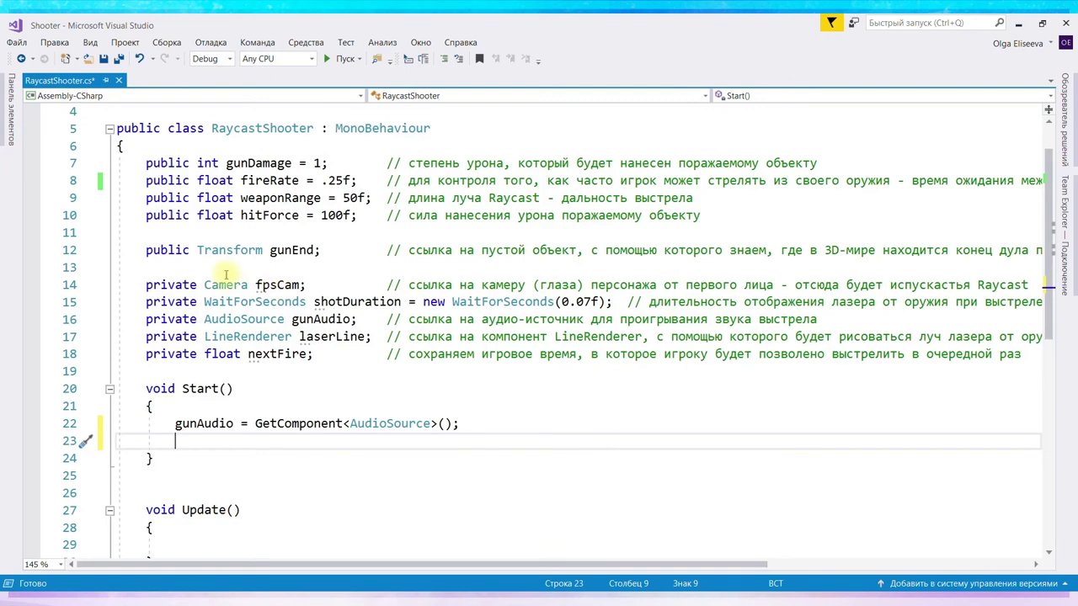
Step: Add fpsCam = GetComponentInParent<Camera>(); on line 23 and save the script
{"action": "mouse_move", "coordinate": [258, 287]}
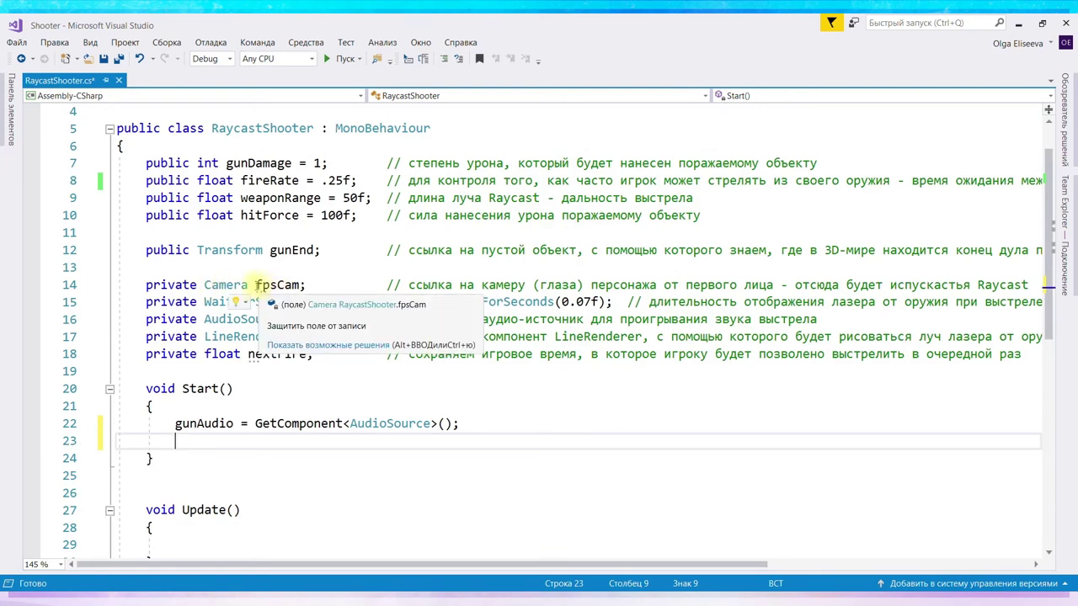
{"action": "type", "text": "fp"}
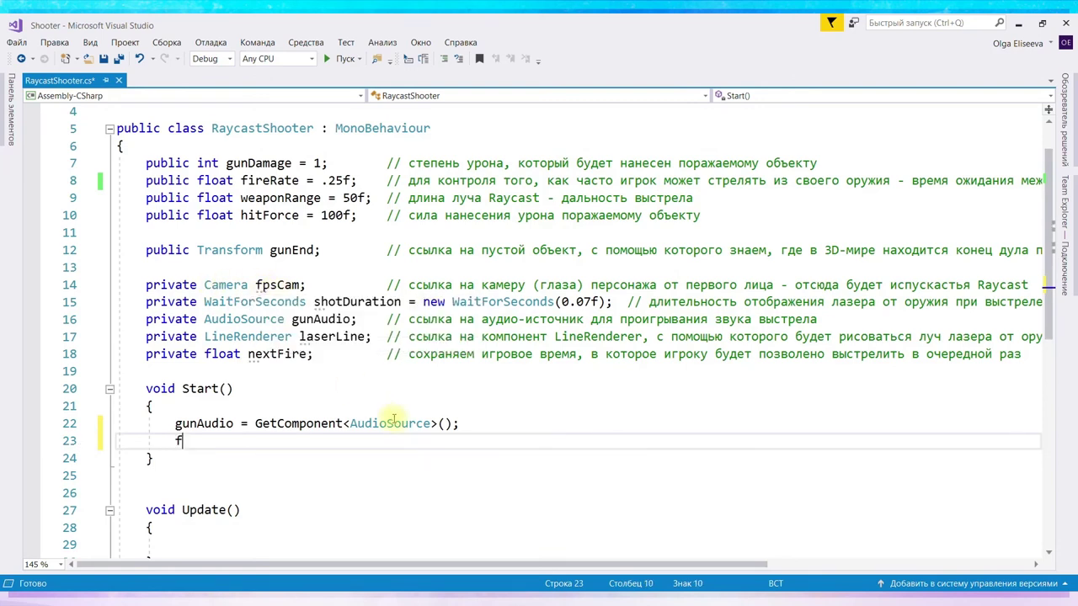
{"action": "key", "text": "Tab"}
{"action": "type", "text": "= "}
{"action": "type", "text": "Get"}
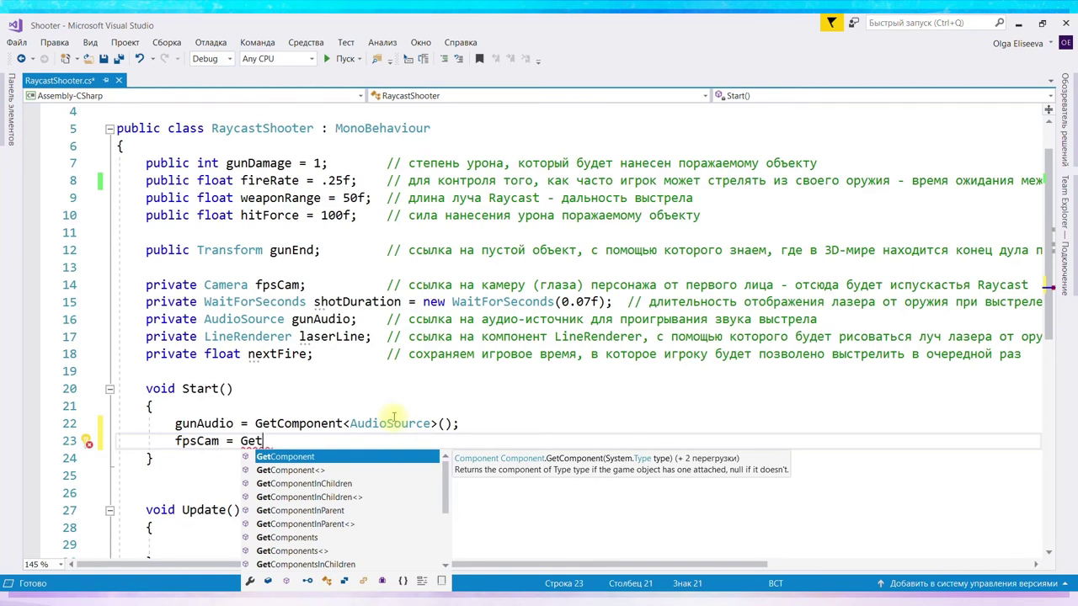
{"action": "double_click", "coordinate": [296, 511]}
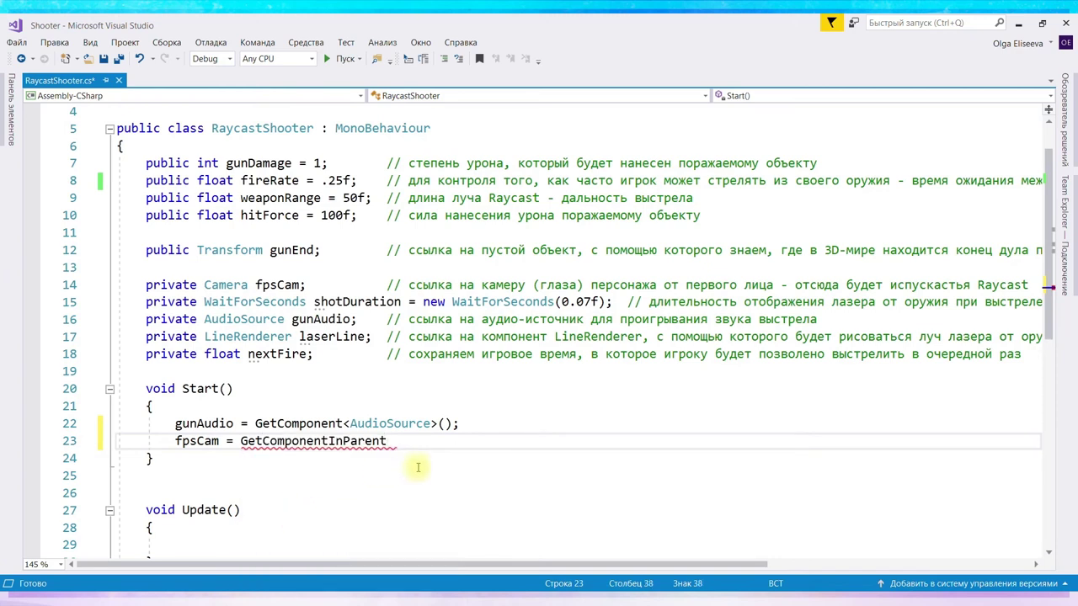
{"action": "type", "text": "<>"}
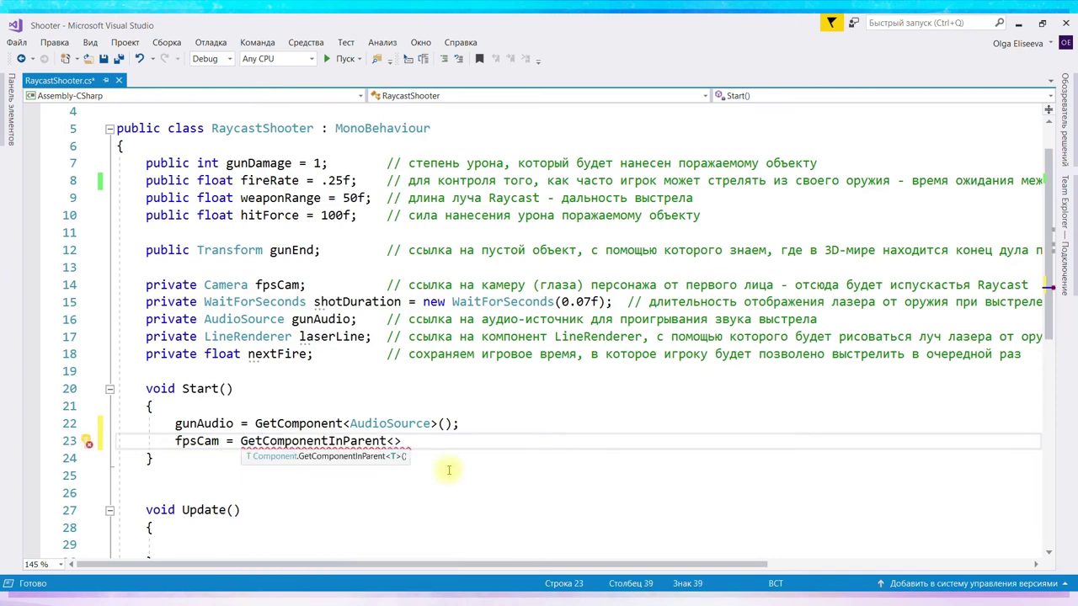
{"action": "type", "text": "Cam"}
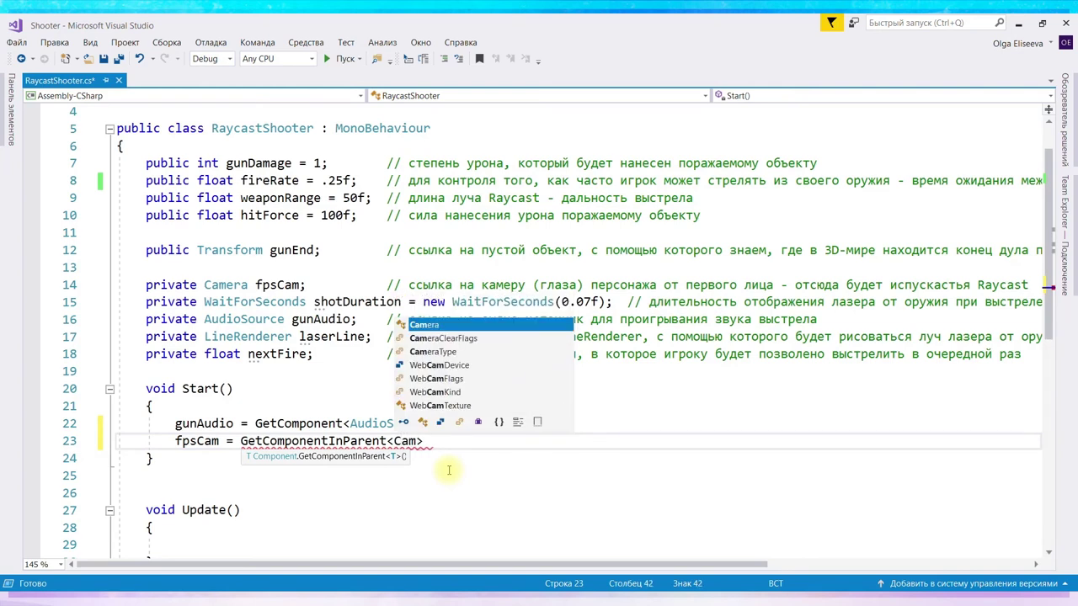
{"action": "key", "text": "Tab"}
{"action": "type", "text": ">("}
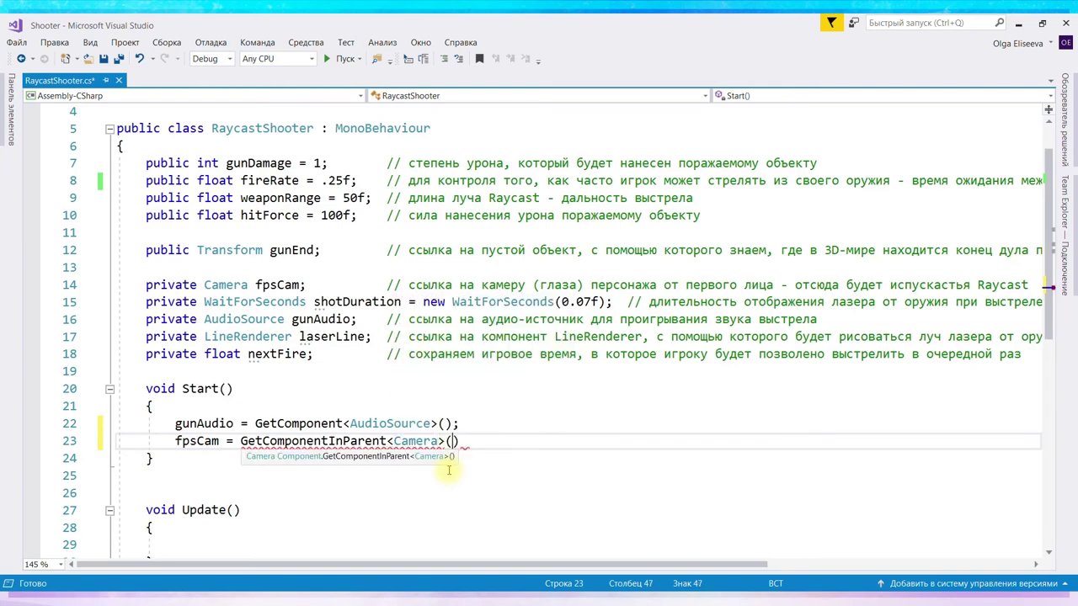
{"action": "type", "text": ")"}
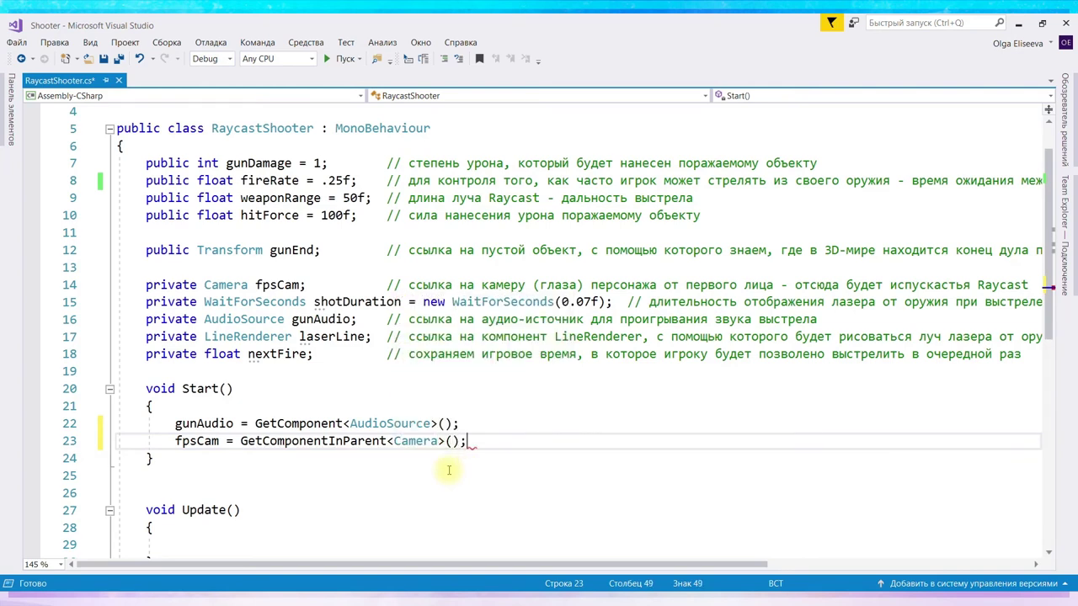
{"action": "key", "text": "ctrl+s"}
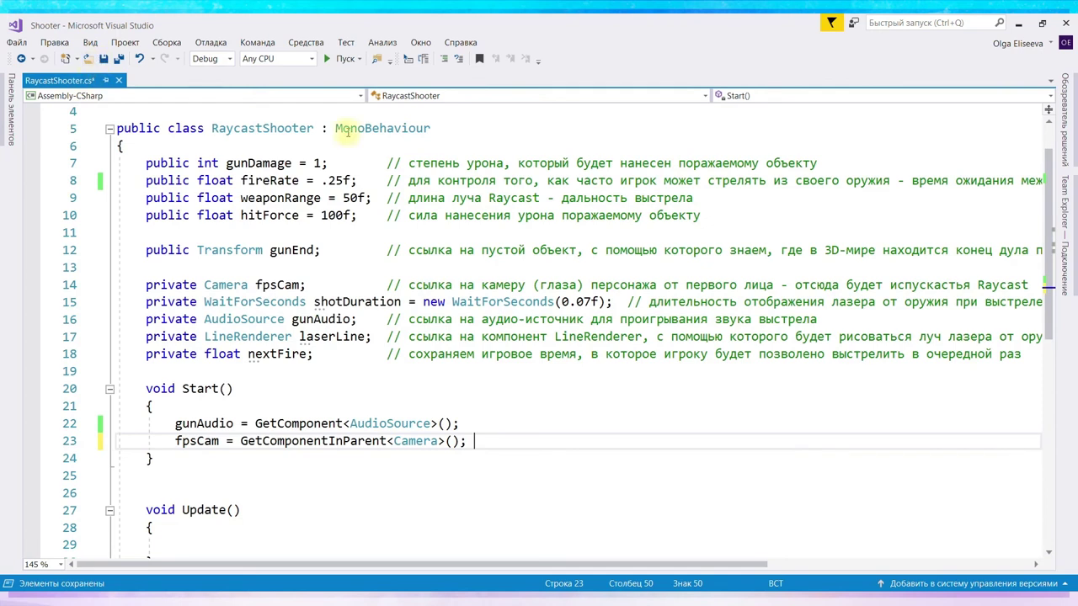
{"action": "key", "text": "ctrl+s"}
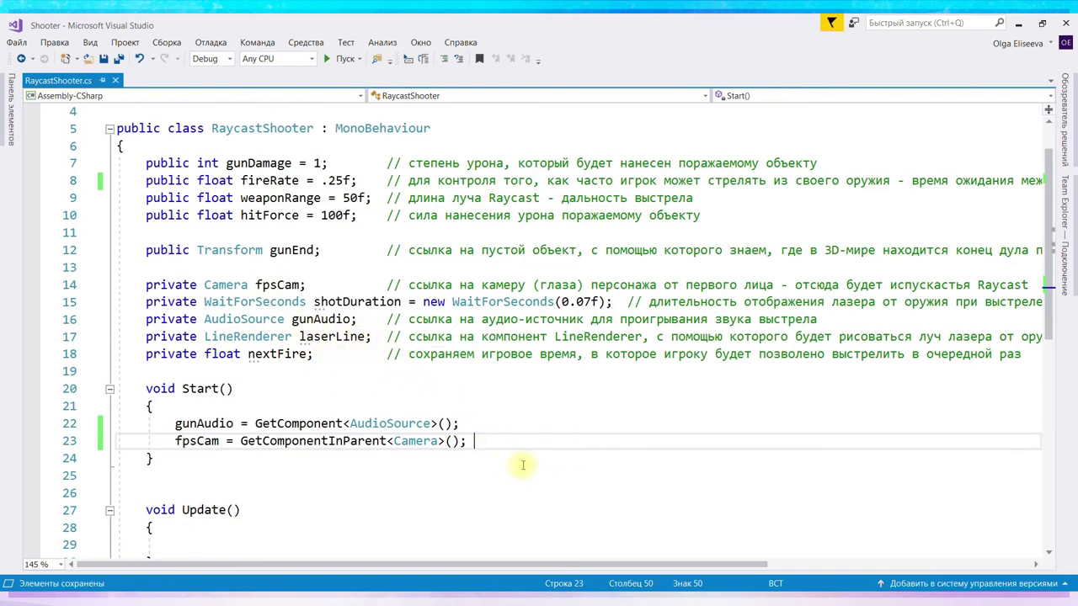
{"action": "key", "text": "Return"}
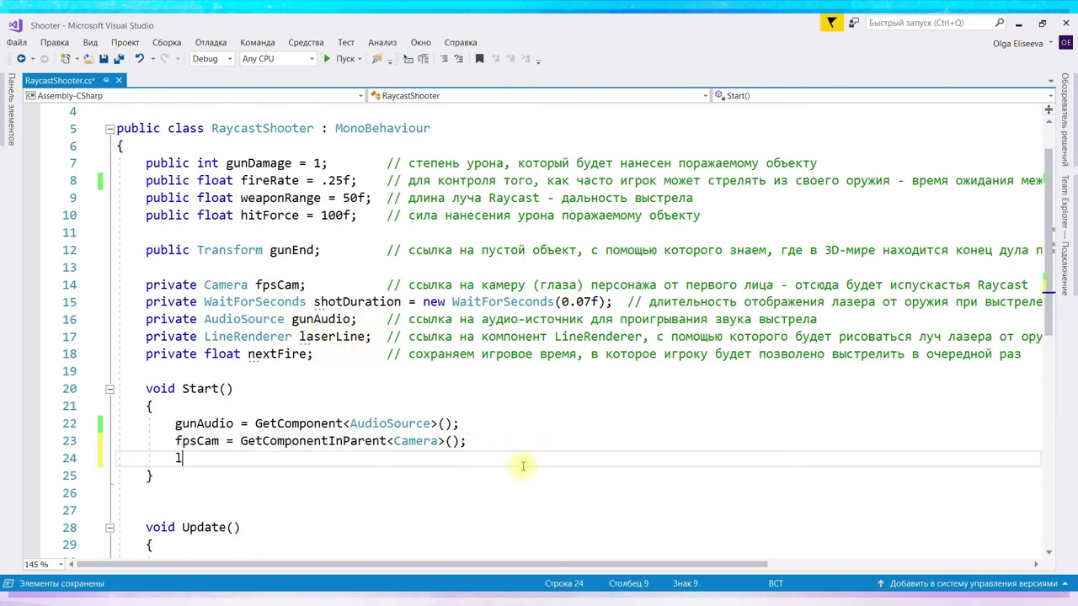
Step: Add laserLine = GetComponent<LineRenderer>(); as the third statement and save
{"action": "type", "text": "as"}
{"action": "key", "text": "Tab"}
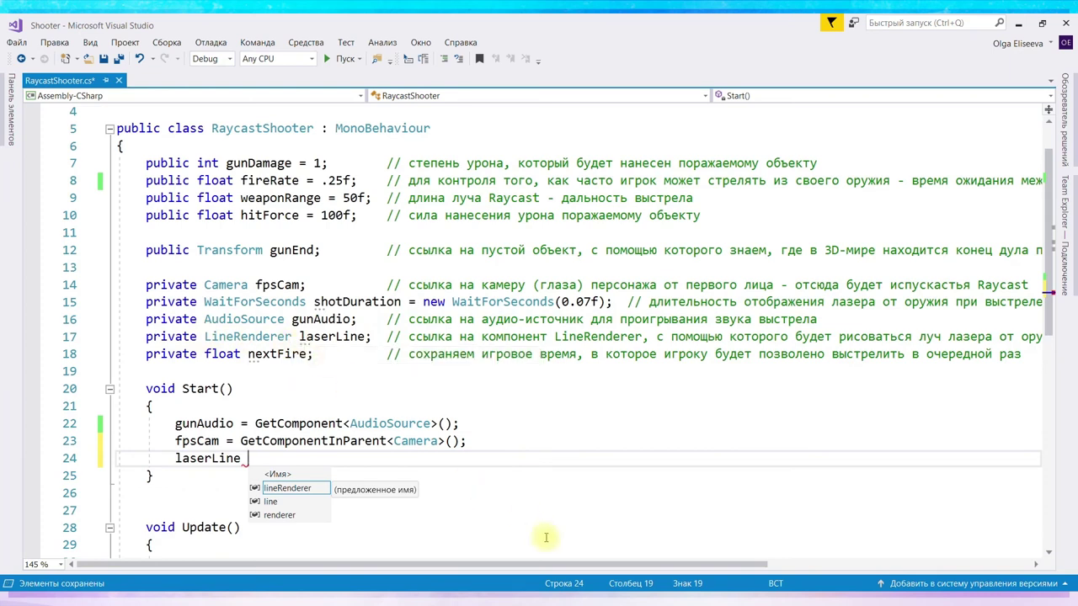
{"action": "type", "text": "Get"}
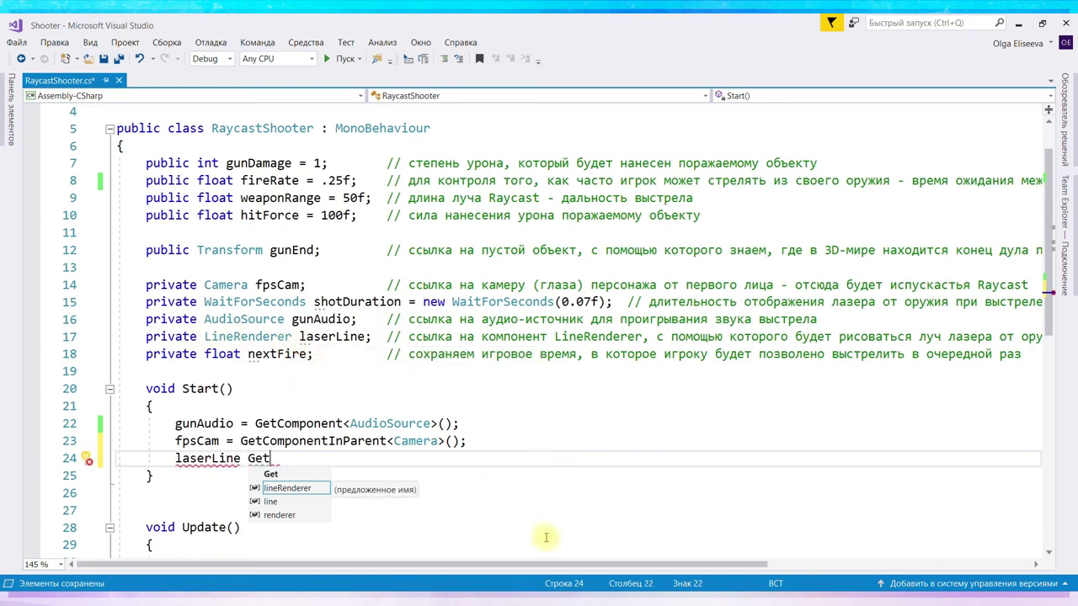
{"action": "key", "text": "BackSpace"}
{"action": "key", "text": "BackSpace"}
{"action": "key", "text": "BackSpace"}
{"action": "type", "text": "= "}
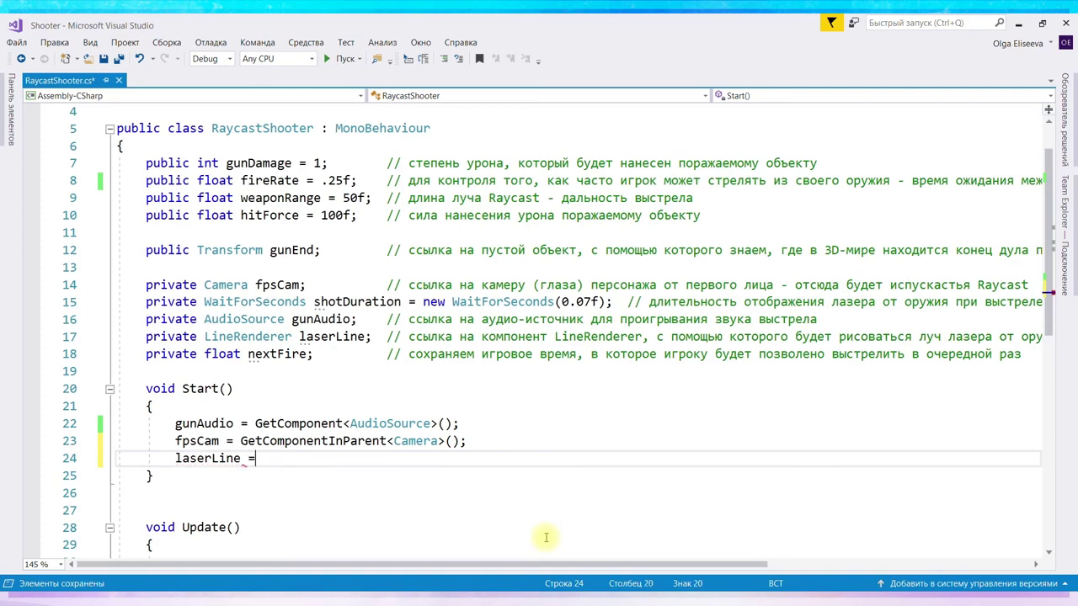
{"action": "type", "text": "Get"}
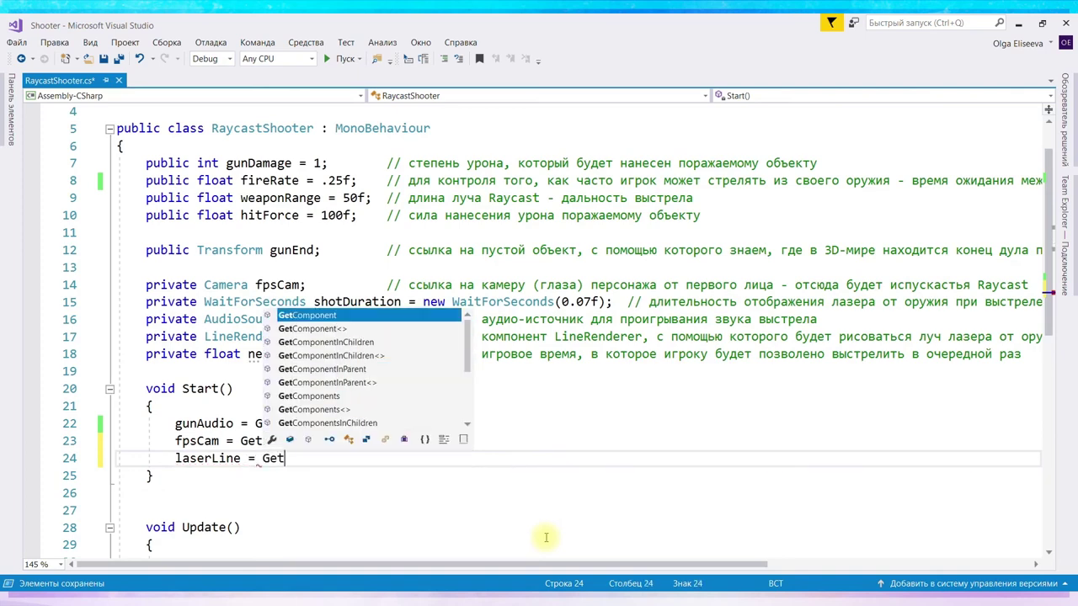
{"action": "key", "text": "Tab"}
{"action": "type", "text": "<Li"}
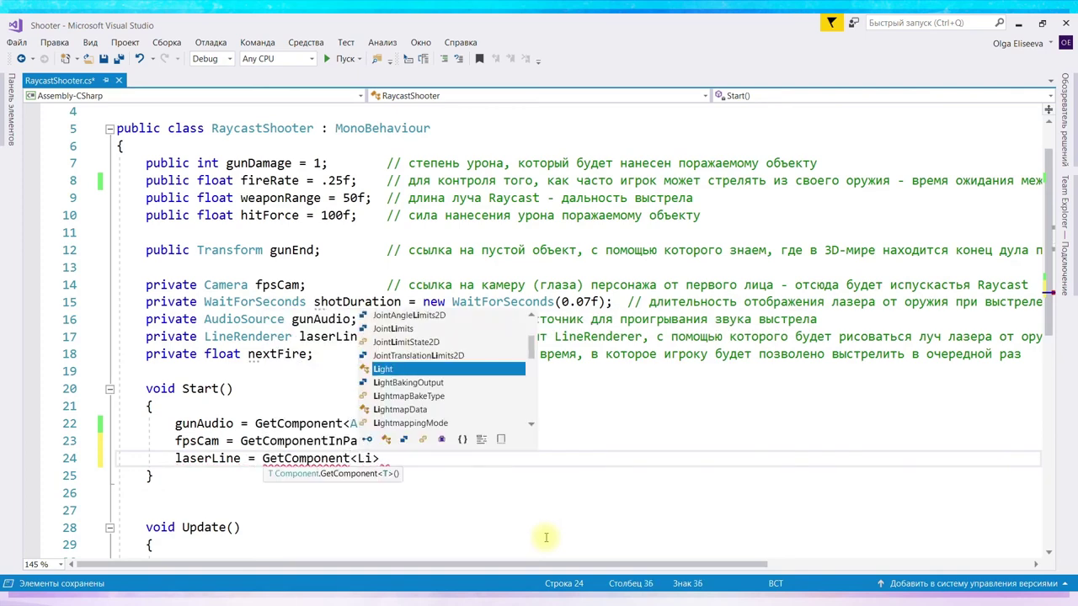
{"action": "type", "text": "ne"}
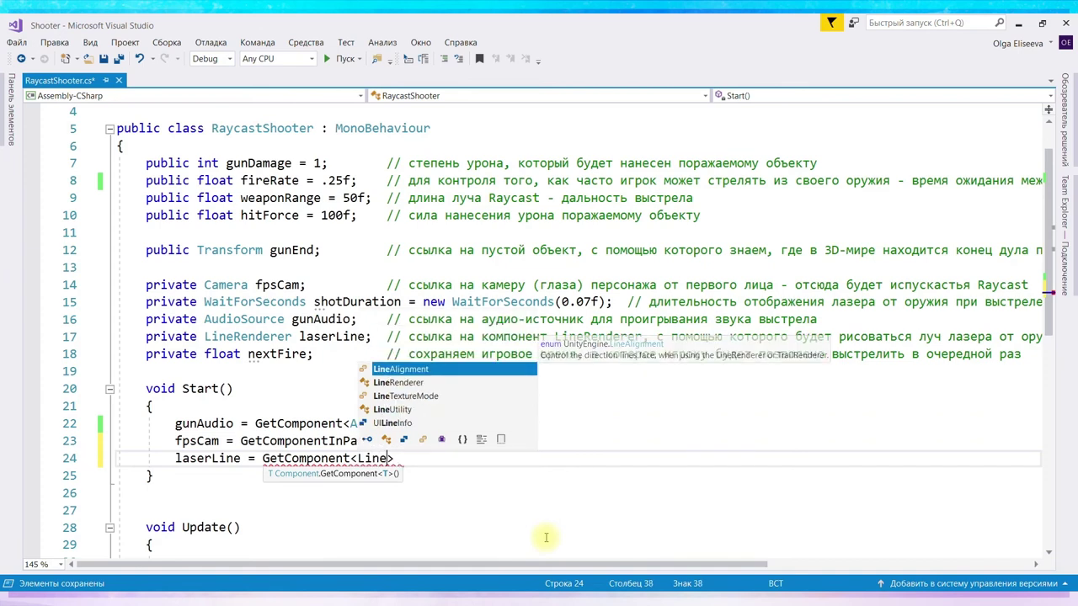
{"action": "type", "text": "Renderer>"}
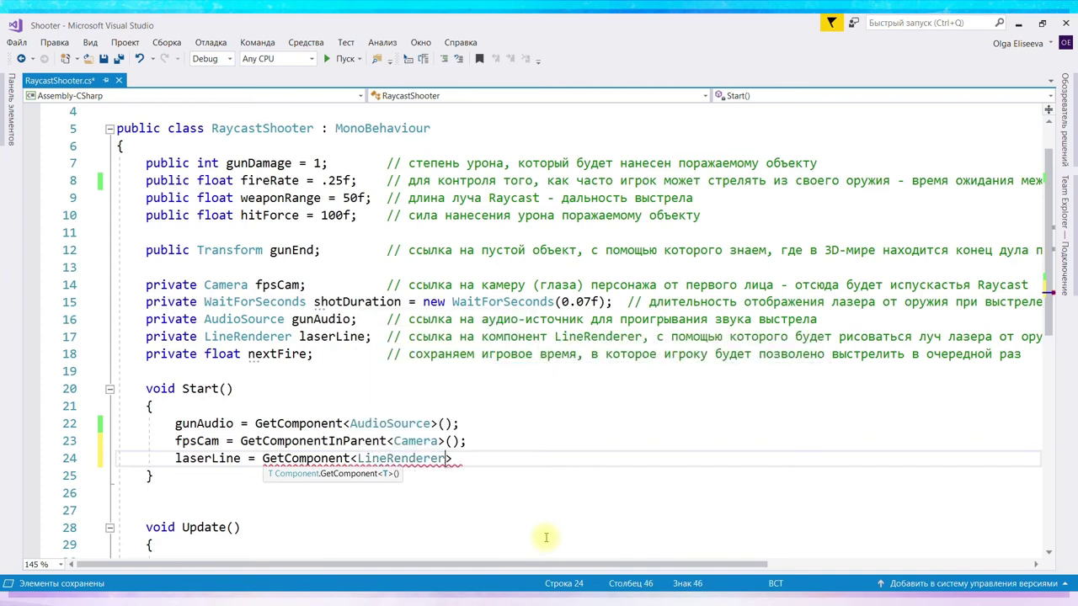
{"action": "type", "text": "();"}
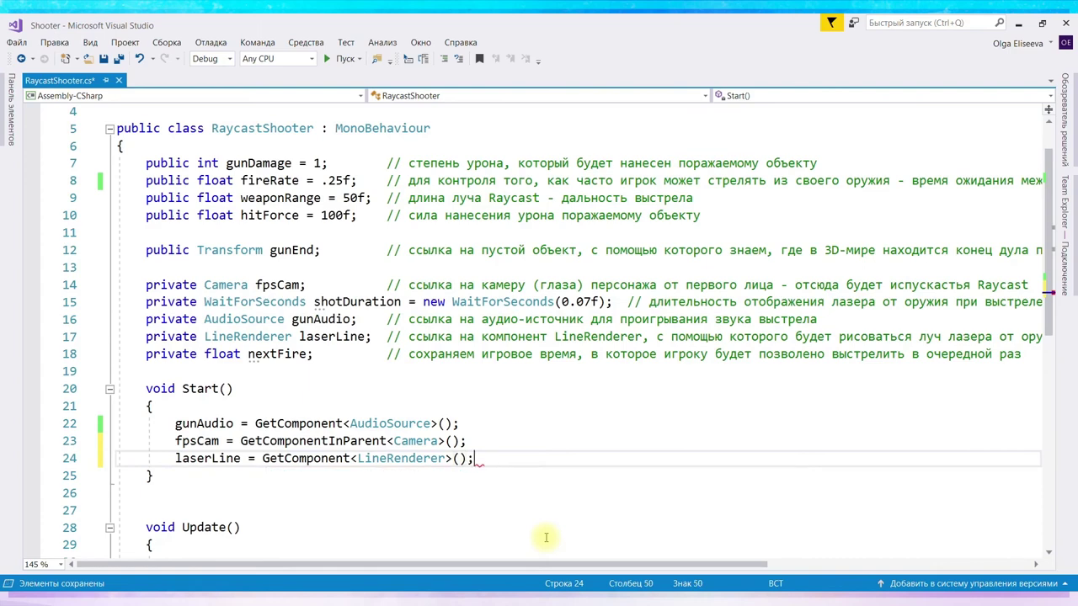
{"action": "key", "text": "ctrl+s"}
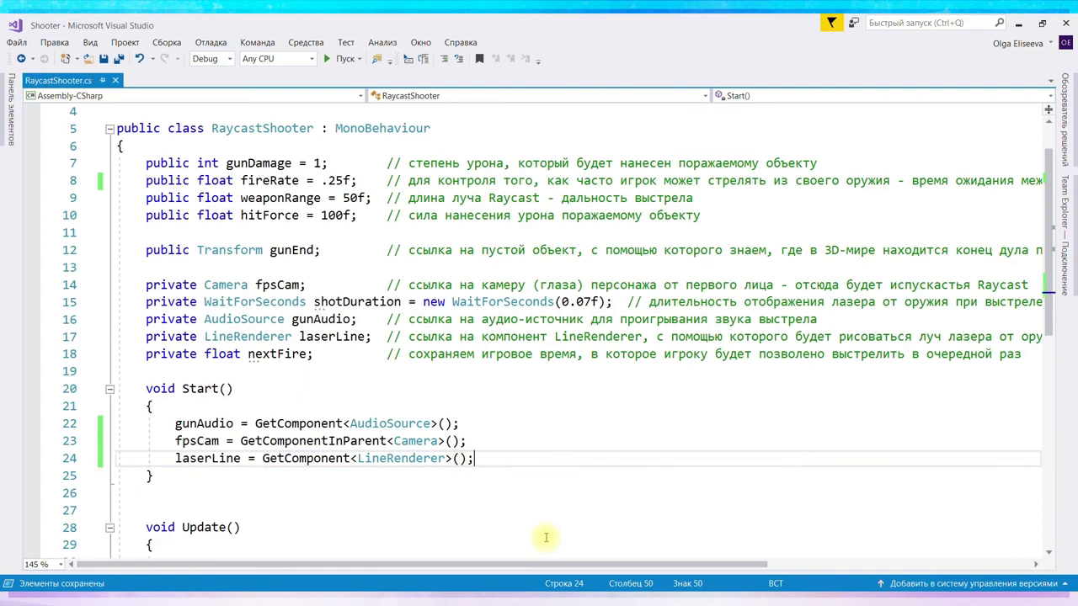
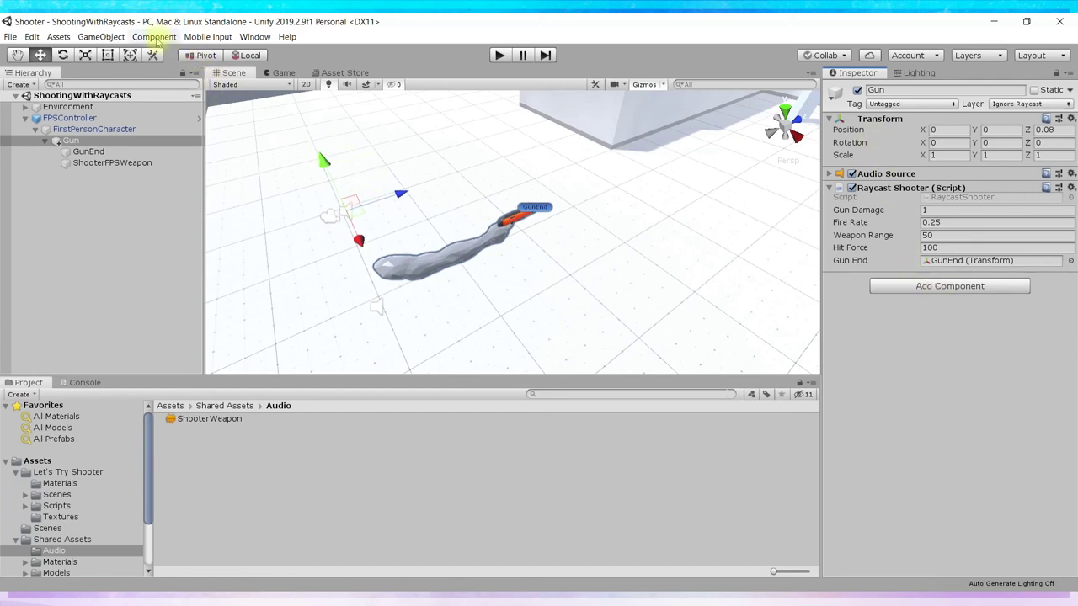
Step: Add a Line Renderer component to the Gun object by searching 'lin'
{"action": "left_click", "coordinate": [155, 39]}
{"action": "left_click", "coordinate": [156, 42]}
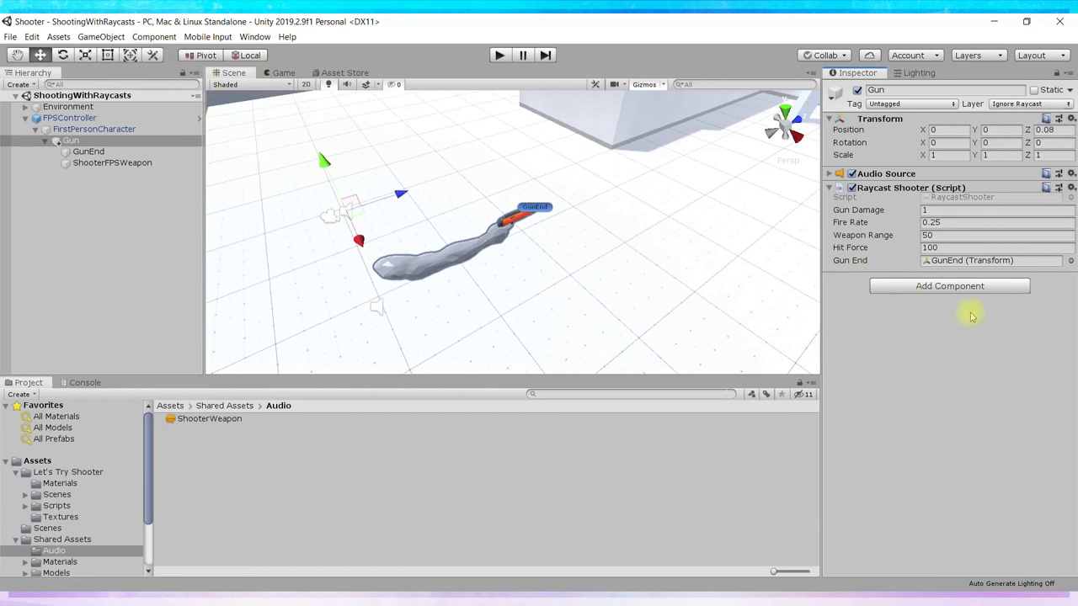
{"action": "left_click", "coordinate": [950, 287]}
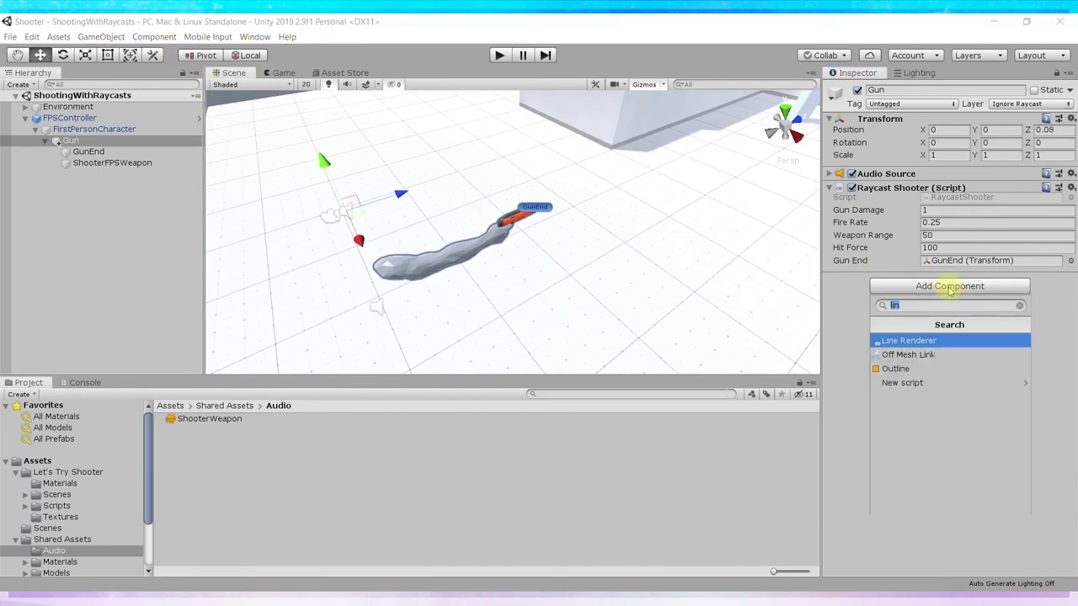
{"action": "key", "text": "BackSpace"}
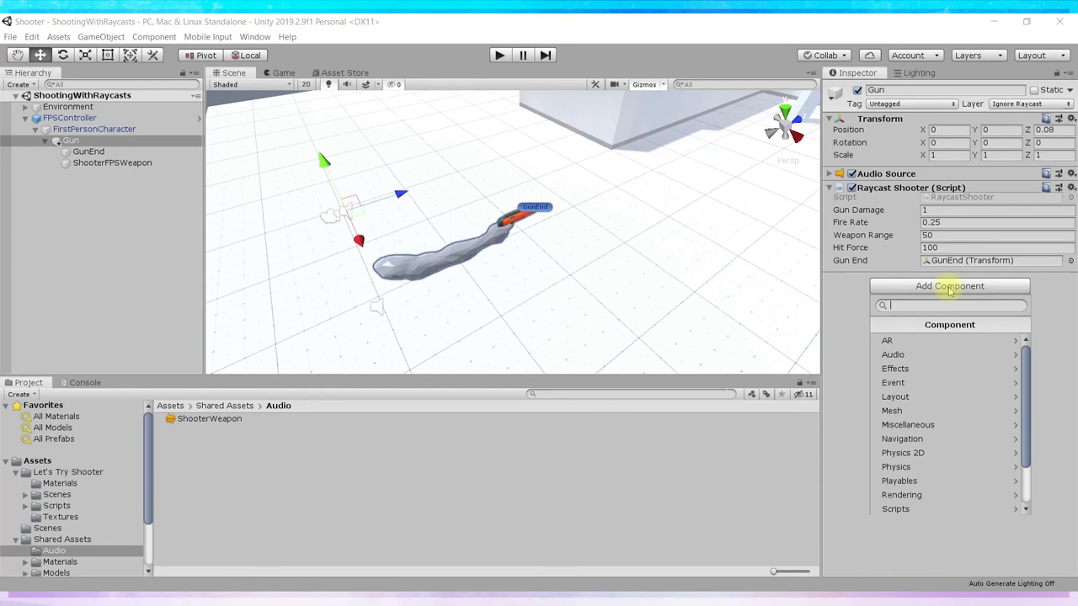
{"action": "type", "text": "li"}
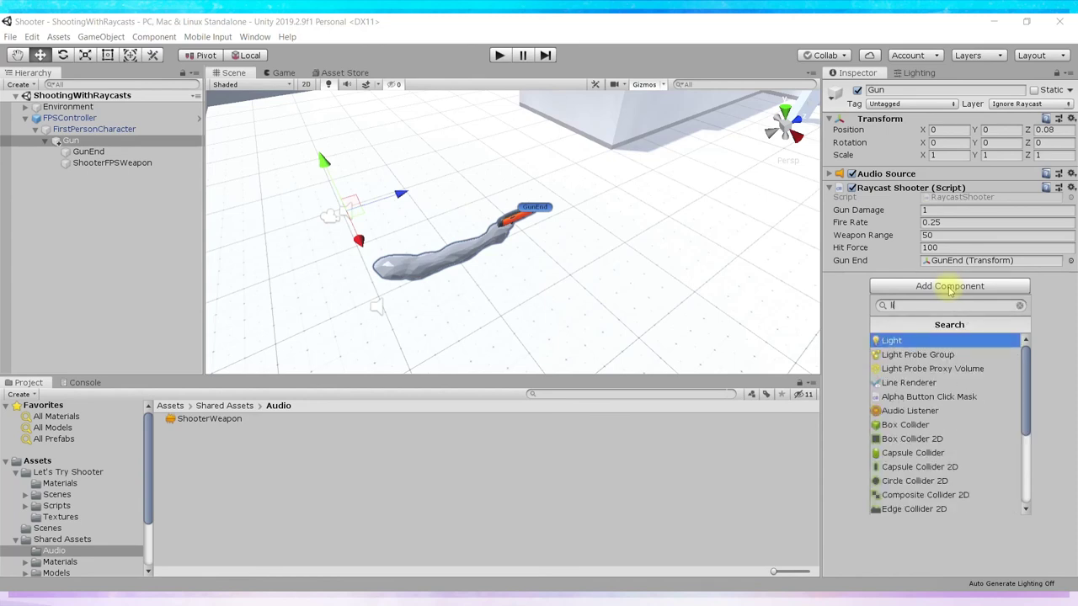
{"action": "type", "text": "n"}
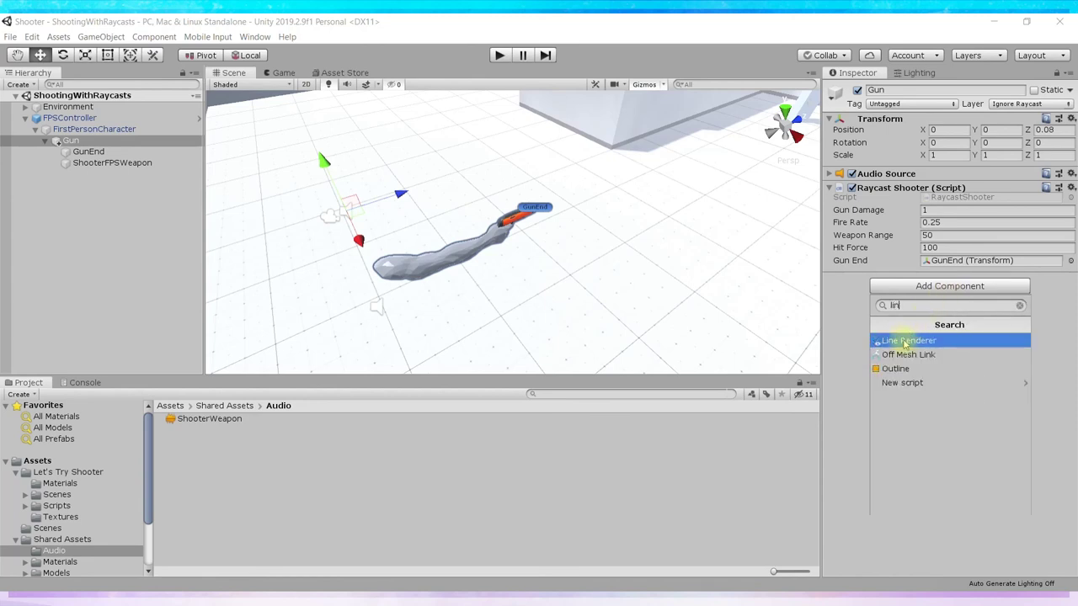
{"action": "left_click", "coordinate": [903, 340]}
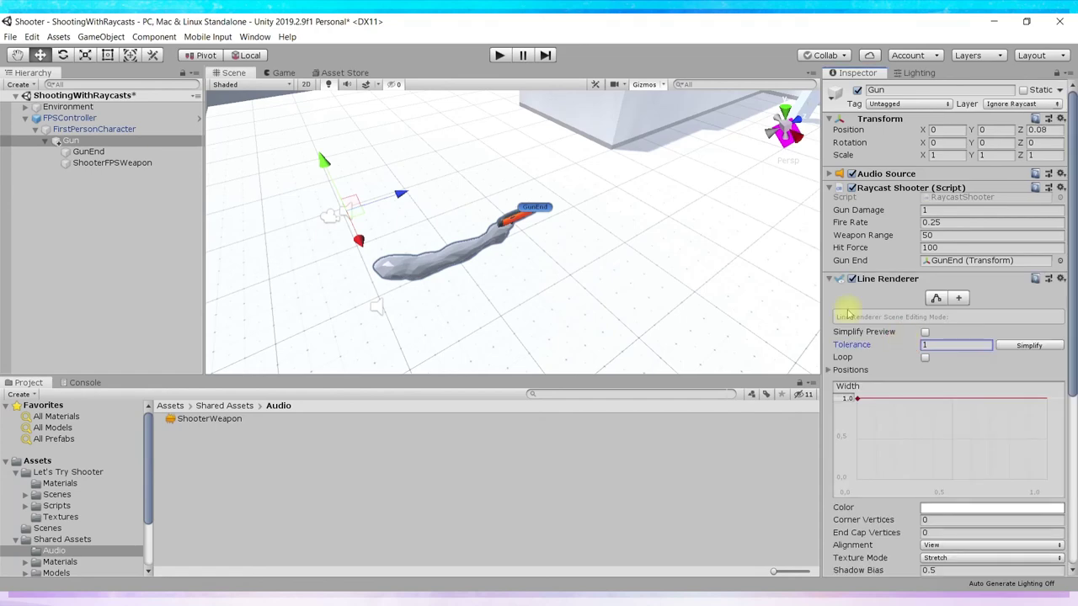
Step: Collapse the Line Renderer's settings and save the scene
{"action": "scroll", "coordinate": [961, 388], "scroll_direction": "down", "scroll_amount": 5}
{"action": "scroll", "coordinate": [963, 409], "scroll_direction": "up", "scroll_amount": 3}
{"action": "scroll", "coordinate": [935, 353], "scroll_direction": "up", "scroll_amount": 2}
{"action": "left_click", "coordinate": [889, 280]}
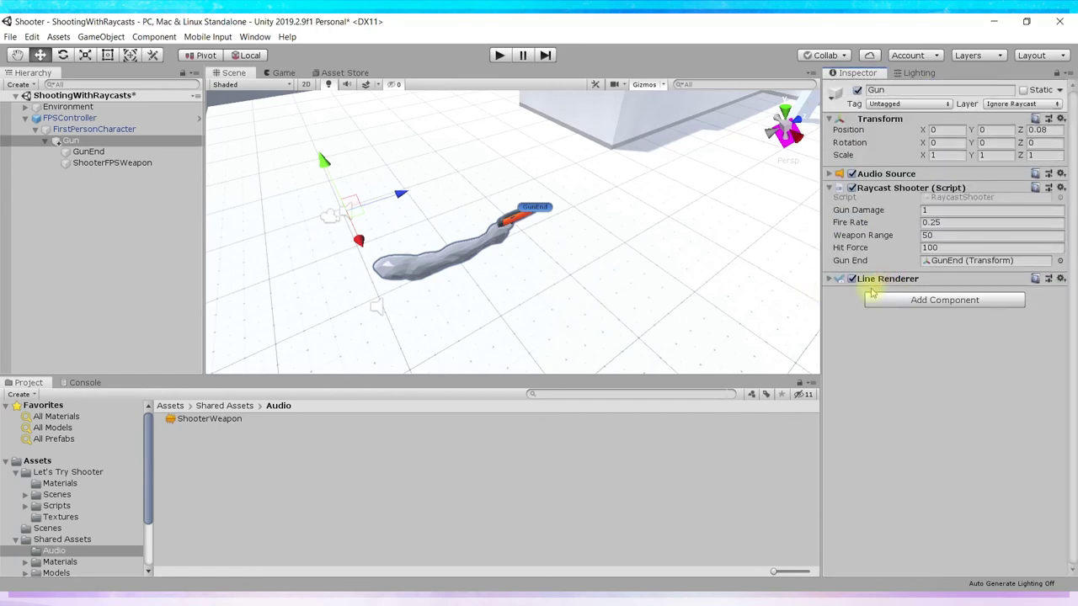
{"action": "key", "text": "ctrl+s"}
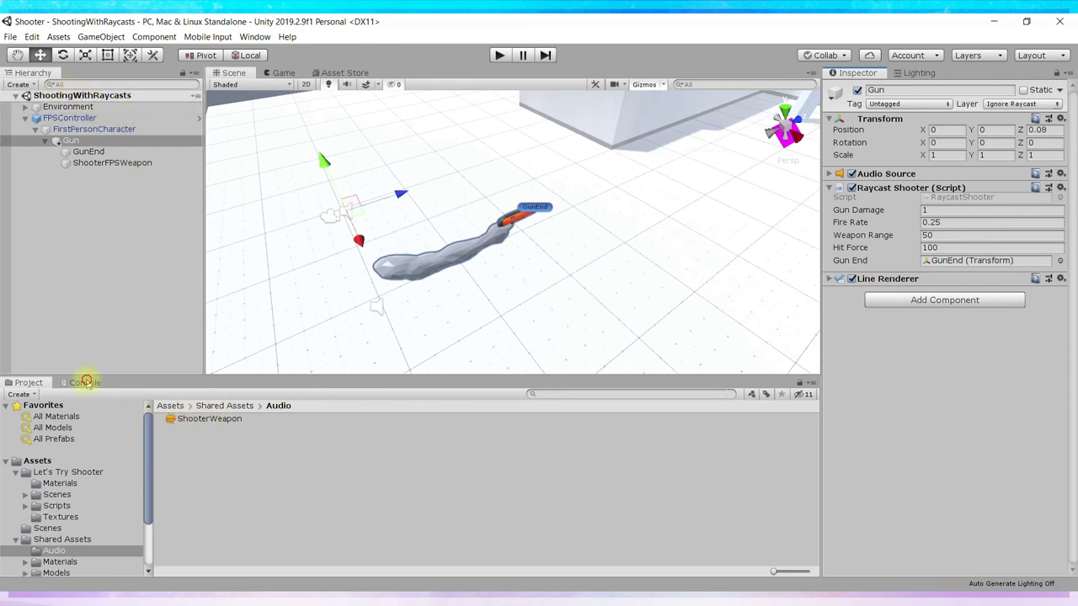
Step: Show the Console, then start and stop a brief Play test of the game
{"action": "left_click", "coordinate": [85, 383]}
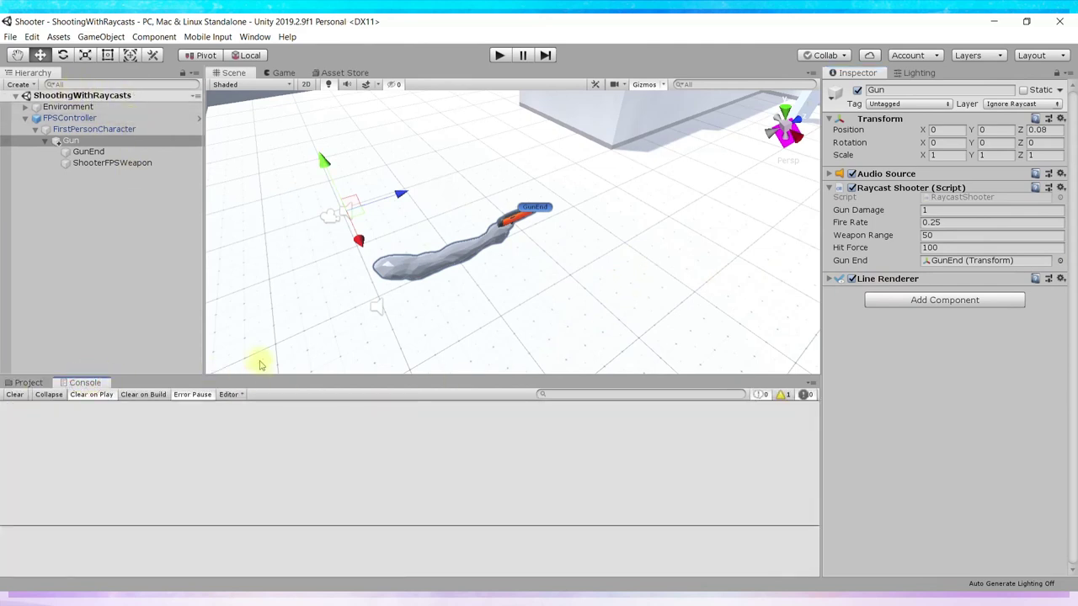
{"action": "left_click", "coordinate": [500, 55]}
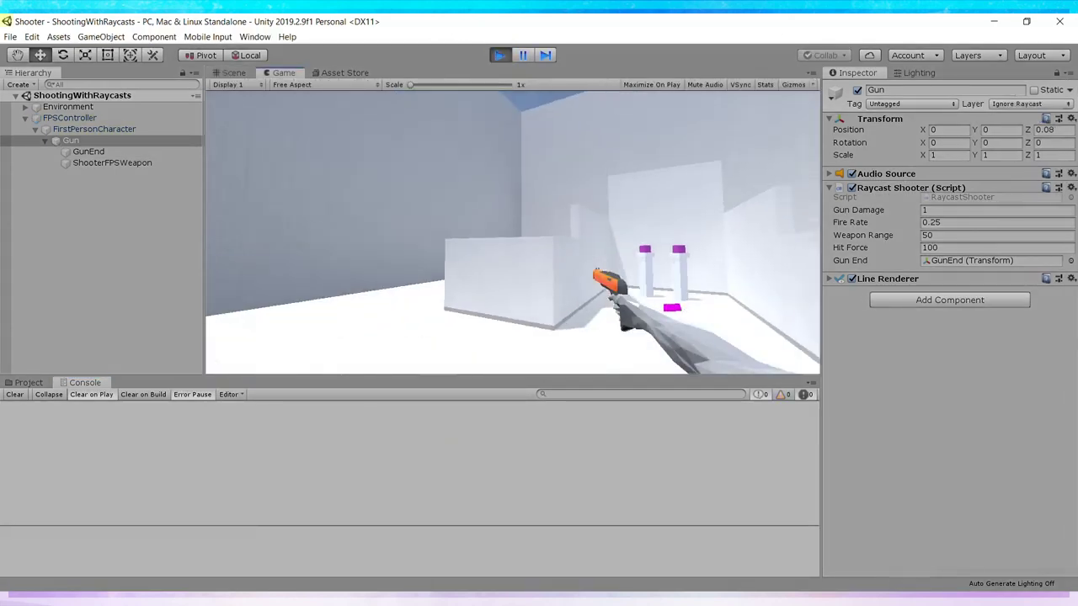
{"action": "left_click", "coordinate": [500, 54]}
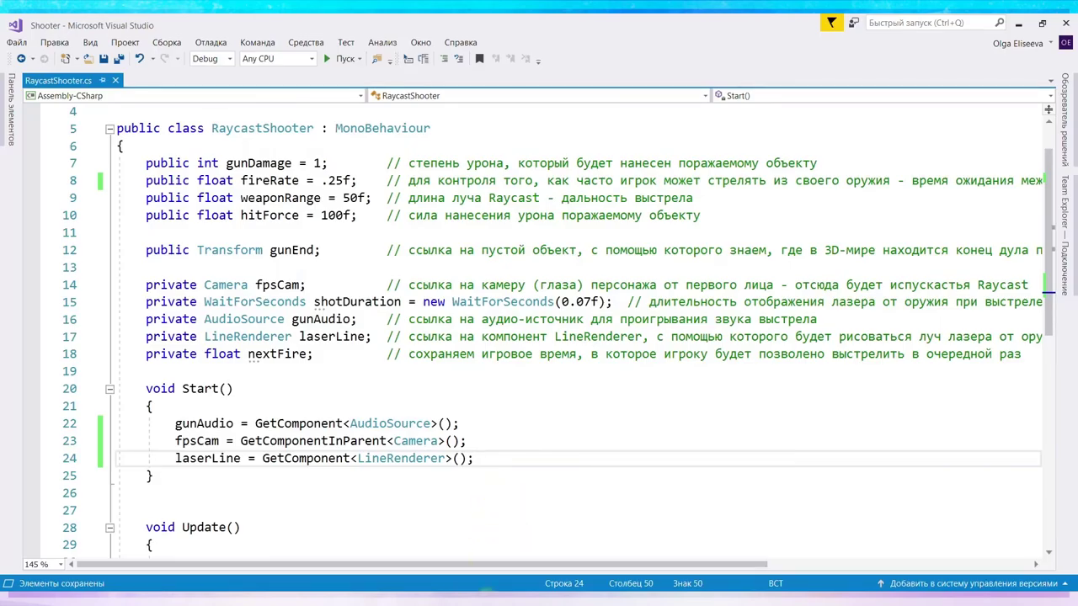
Step: Delete the L in laserLine on line 24 so it reads 'laserine', and save the script
{"action": "key", "text": "alt+Tab"}
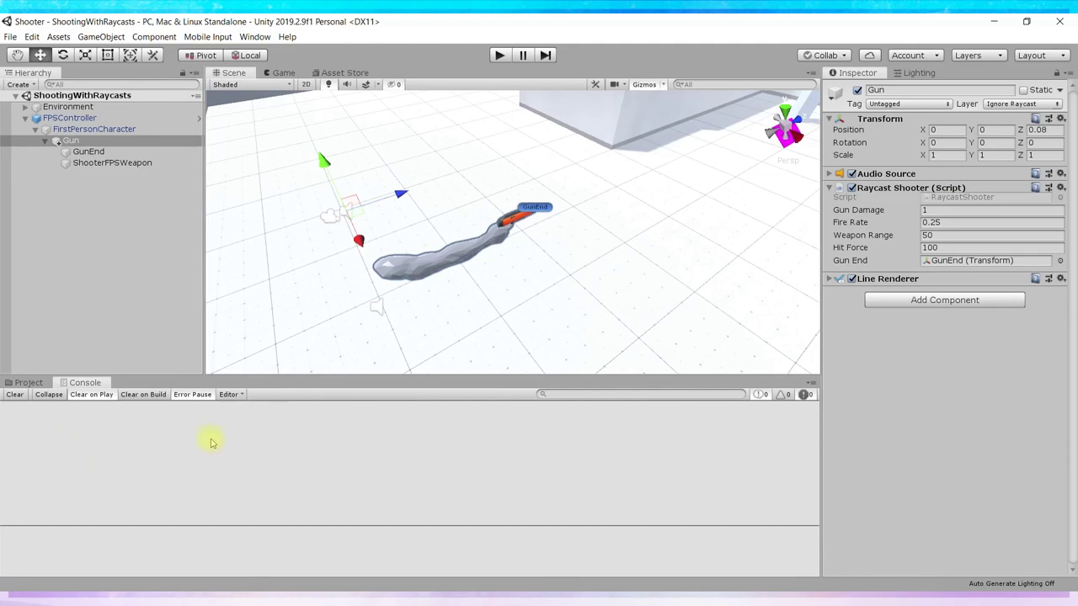
{"action": "key", "text": "alt+Tab"}
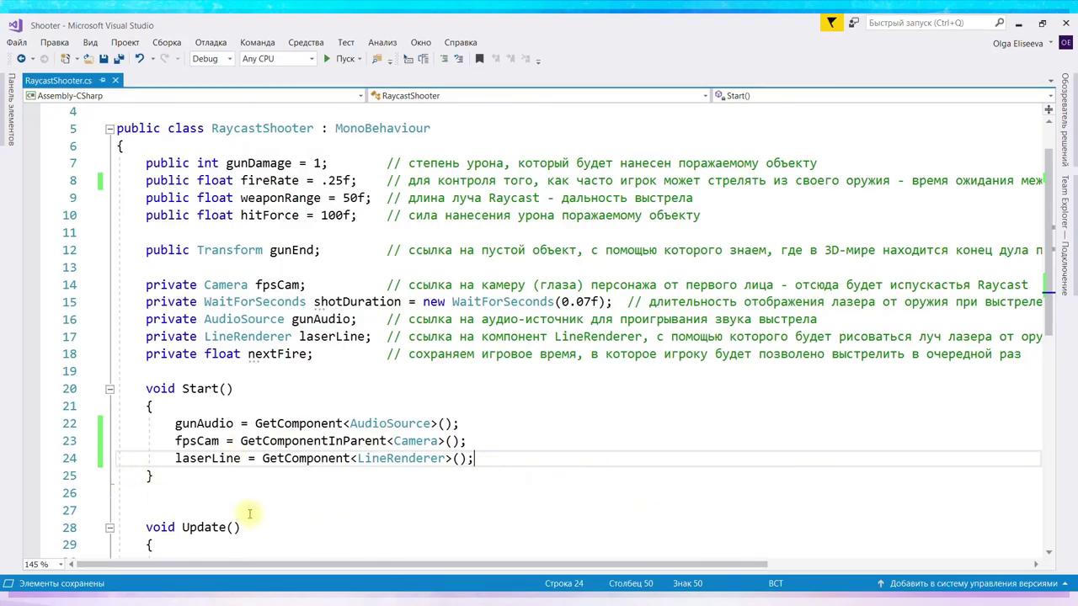
{"action": "left_click", "coordinate": [180, 459]}
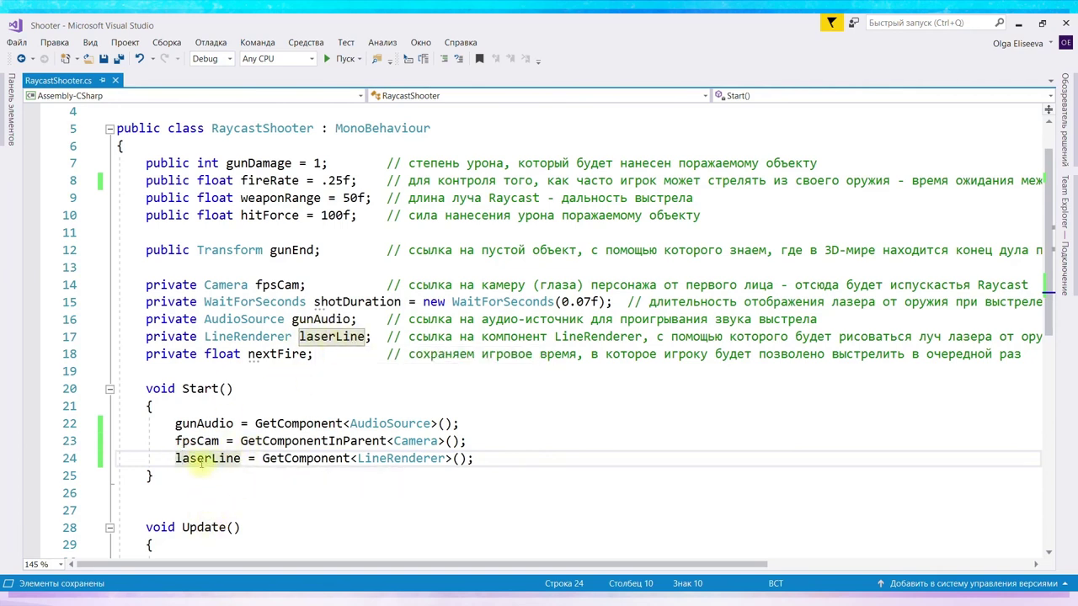
{"action": "left_click", "coordinate": [211, 459]}
{"action": "key", "text": "Delete"}
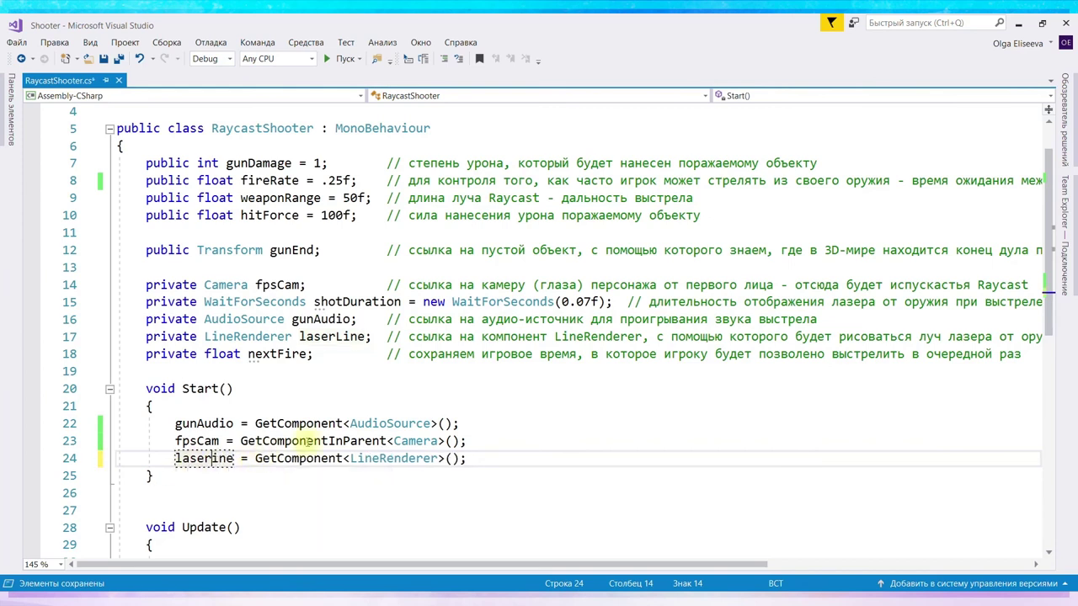
{"action": "mouse_move", "coordinate": [308, 447]}
{"action": "key", "text": "ctrl+s"}
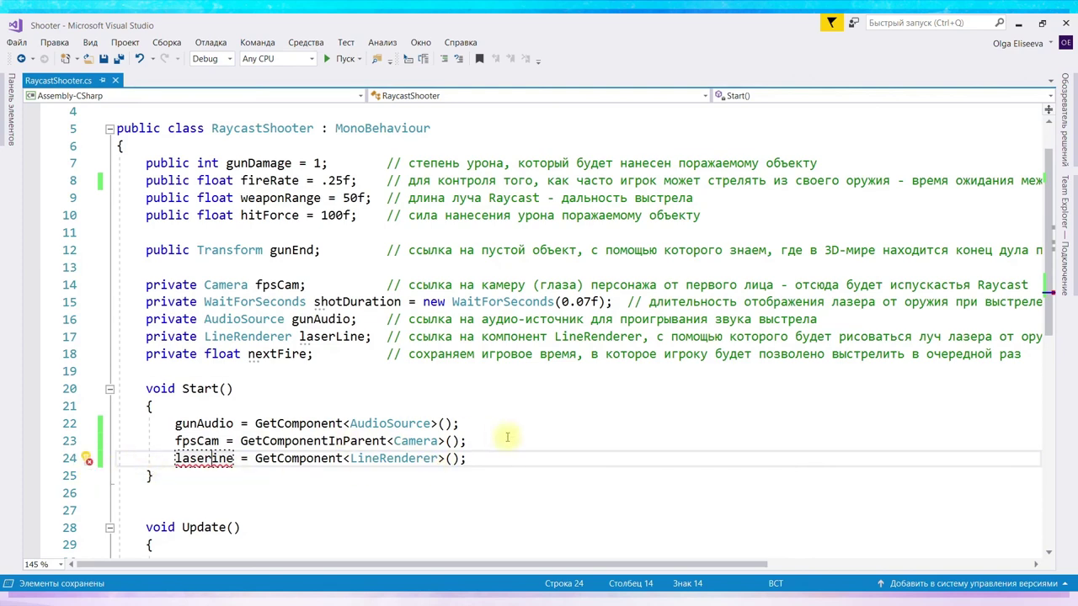
{"action": "left_click", "coordinate": [362, 587]}
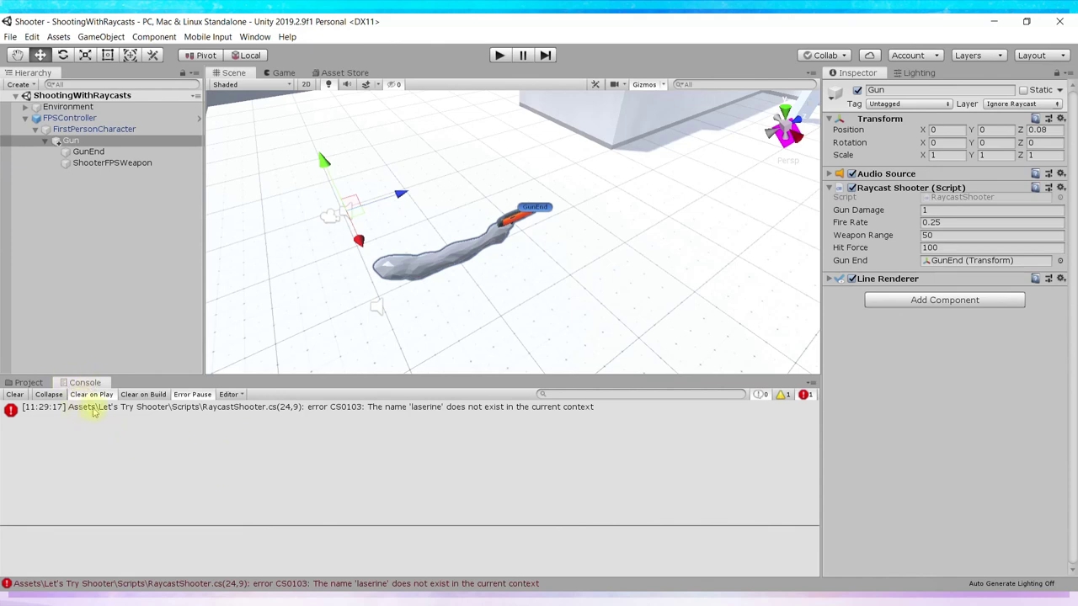
Step: Show the full CS0103 error about 'laserine', then return to the script in Visual Studio
{"action": "left_click", "coordinate": [373, 410]}
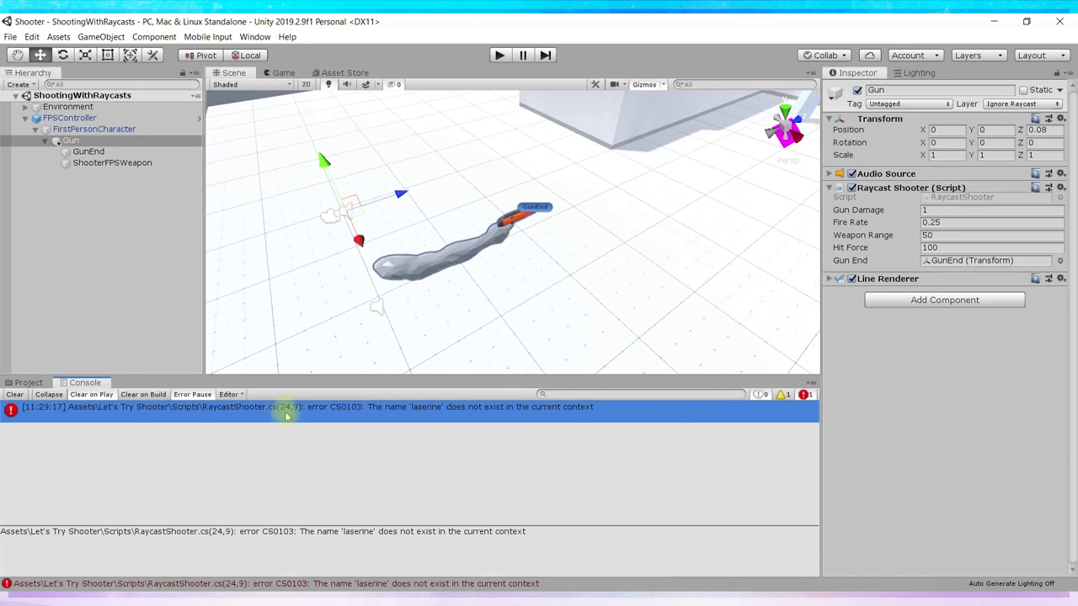
{"action": "mouse_move", "coordinate": [466, 600]}
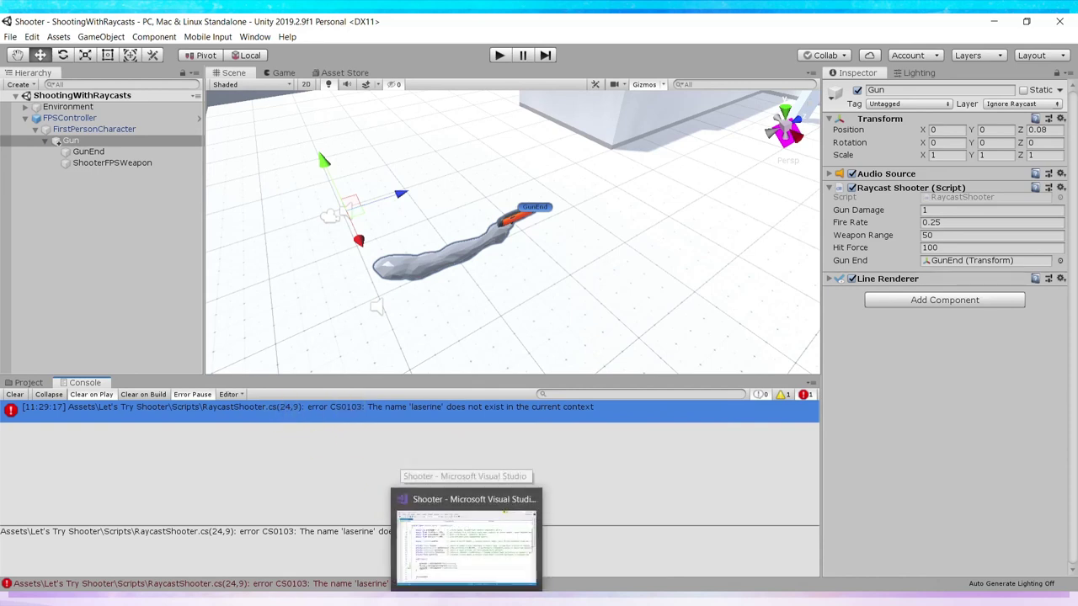
{"action": "left_click", "coordinate": [465, 535]}
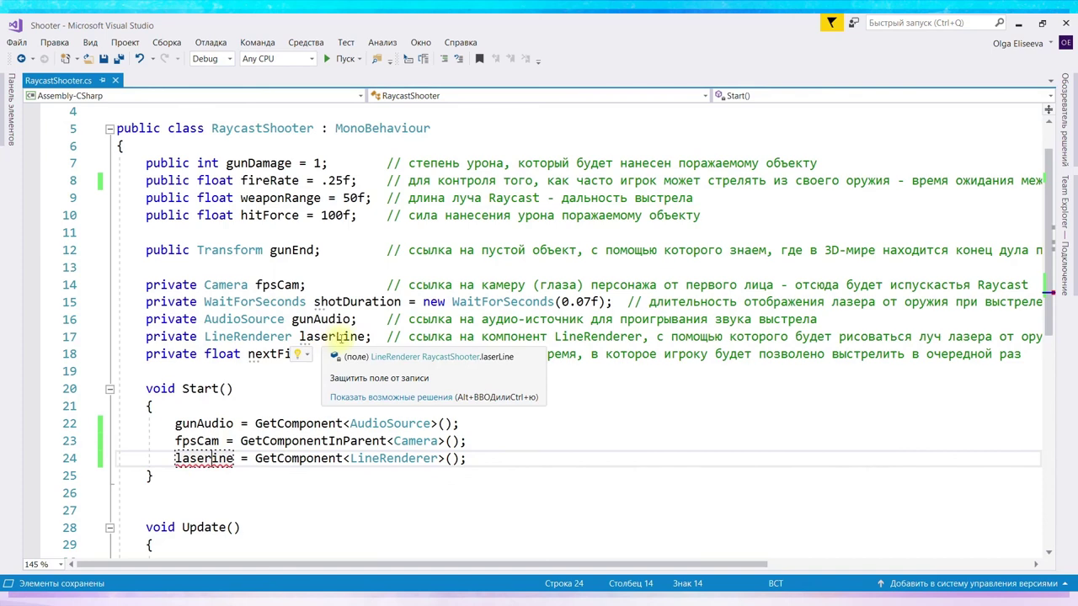
Step: Insert the missing L so line 24 reads 'laserLine' again
{"action": "left_click", "coordinate": [211, 459]}
{"action": "type", "text": "L"}
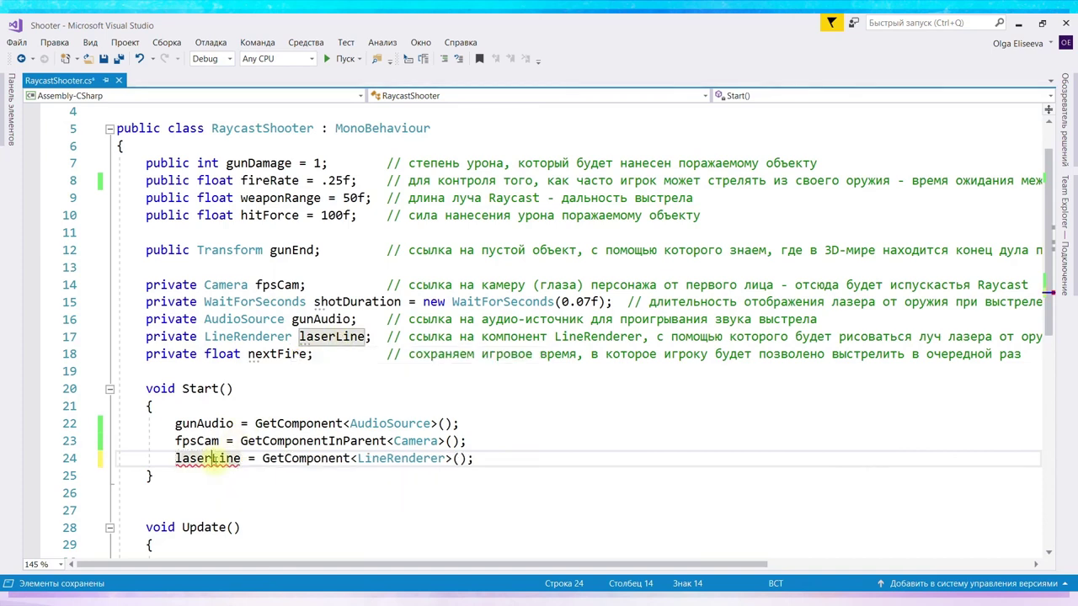
{"action": "left_click", "coordinate": [519, 463]}
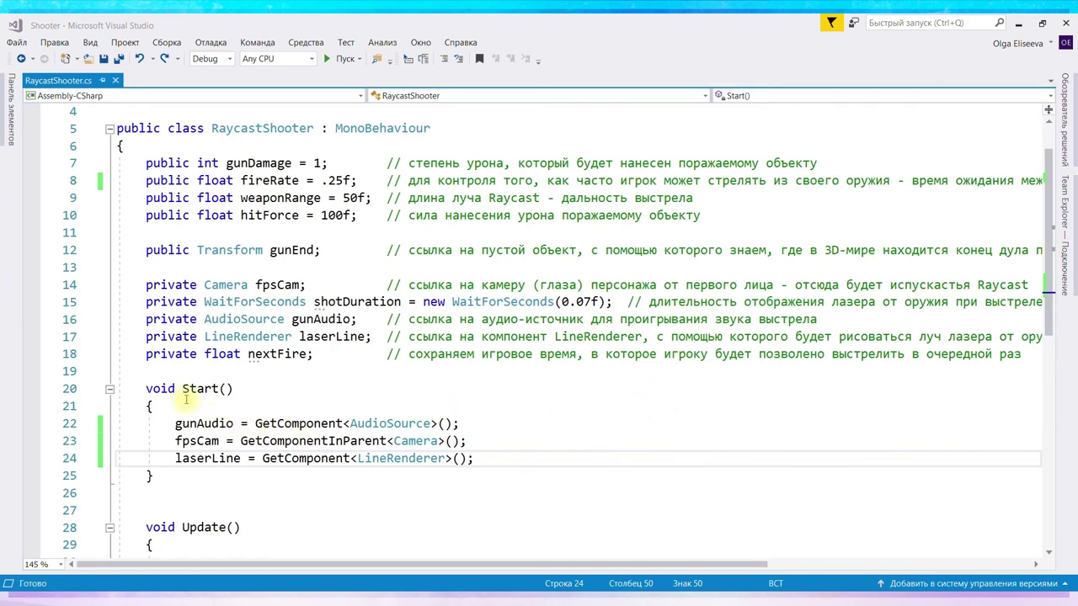
{"action": "mouse_move", "coordinate": [251, 358]}
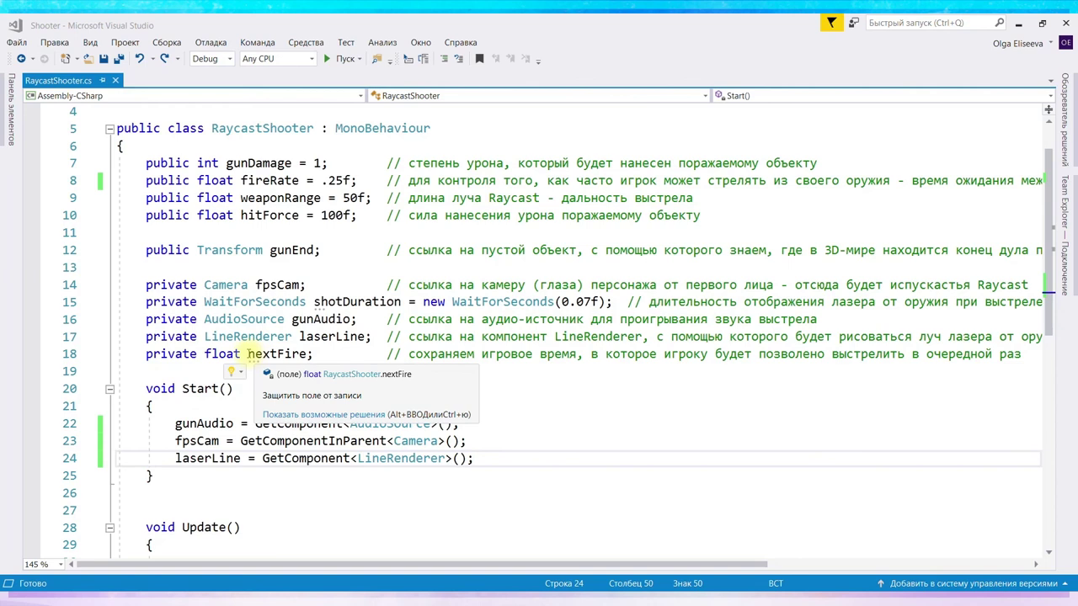